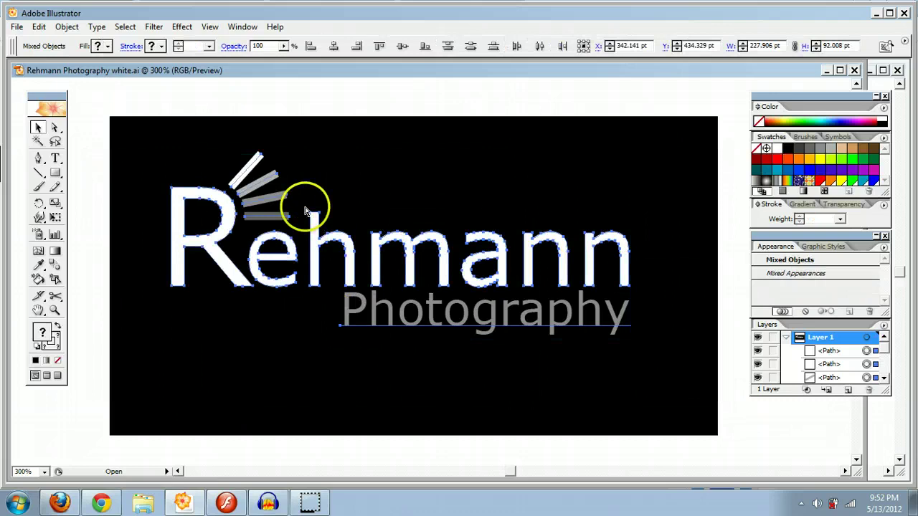
- With the logo artwork selected for copying, switch to Macromedia Flash and create a new Flash document with a black background
click(305, 212)
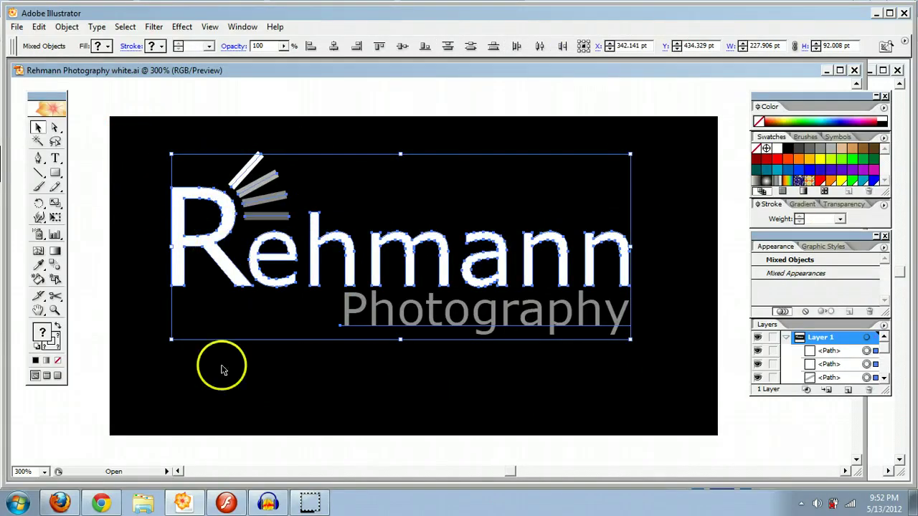
click(226, 502)
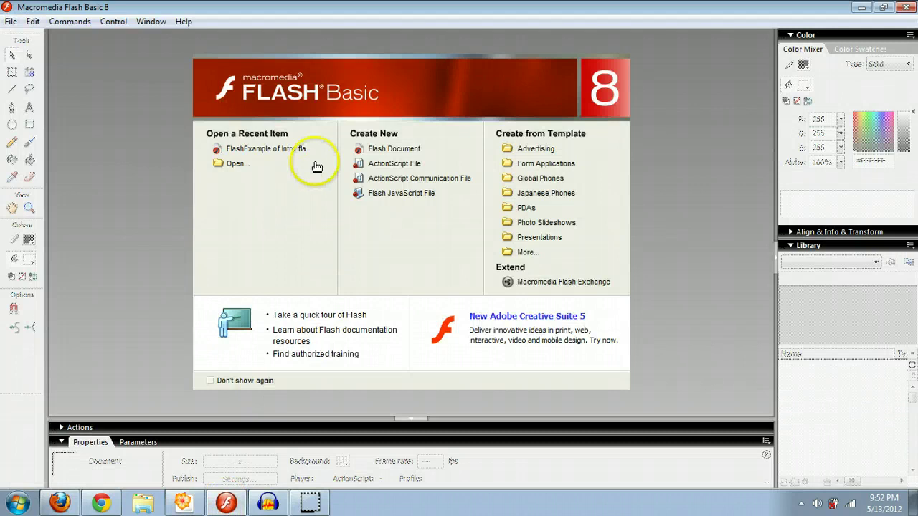
click(400, 148)
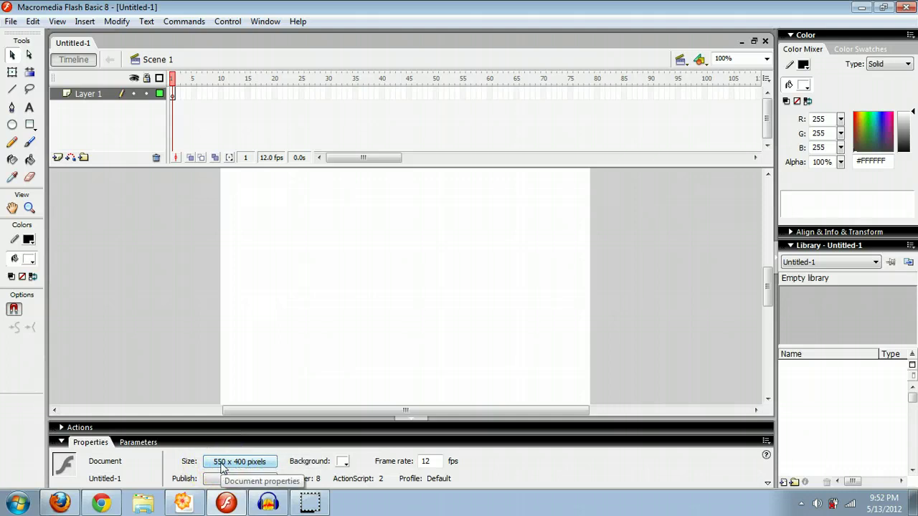
click(344, 463)
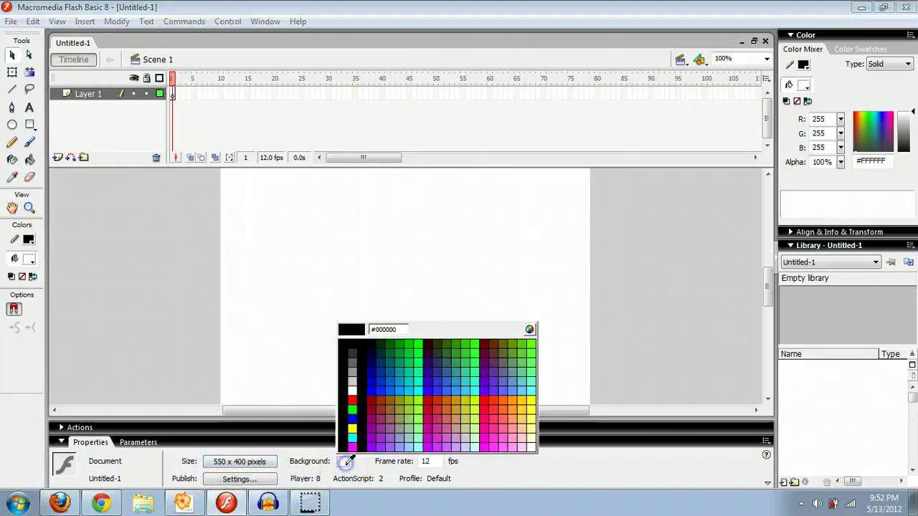
click(352, 350)
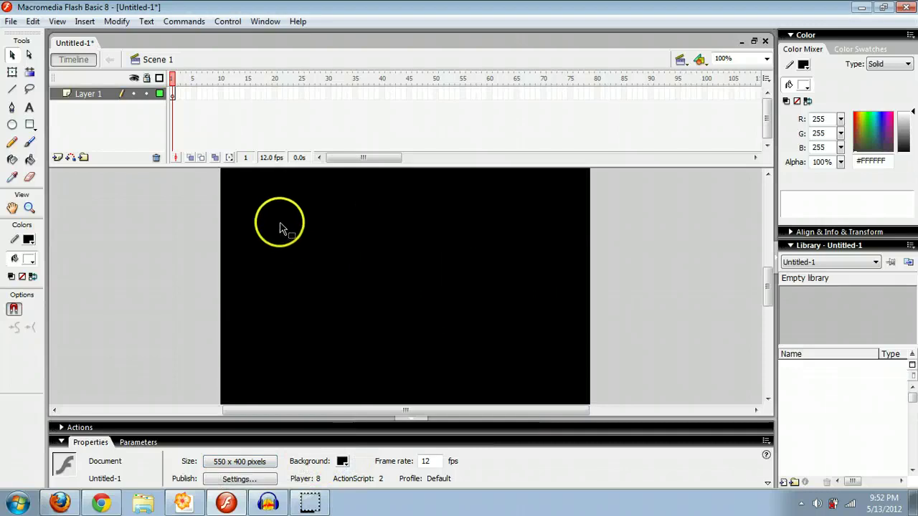
- Paste the copied logo artwork onto the black stage and deselect it
key(ctrl+minus)
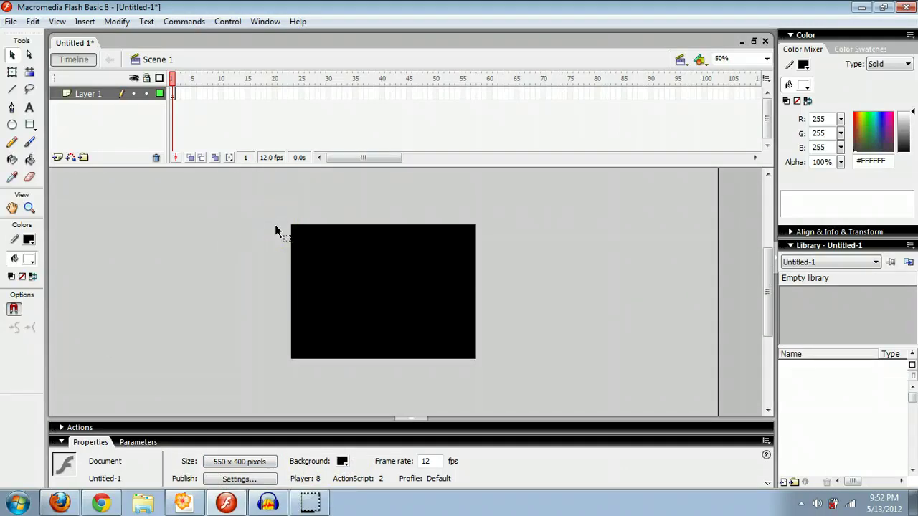
click(275, 231)
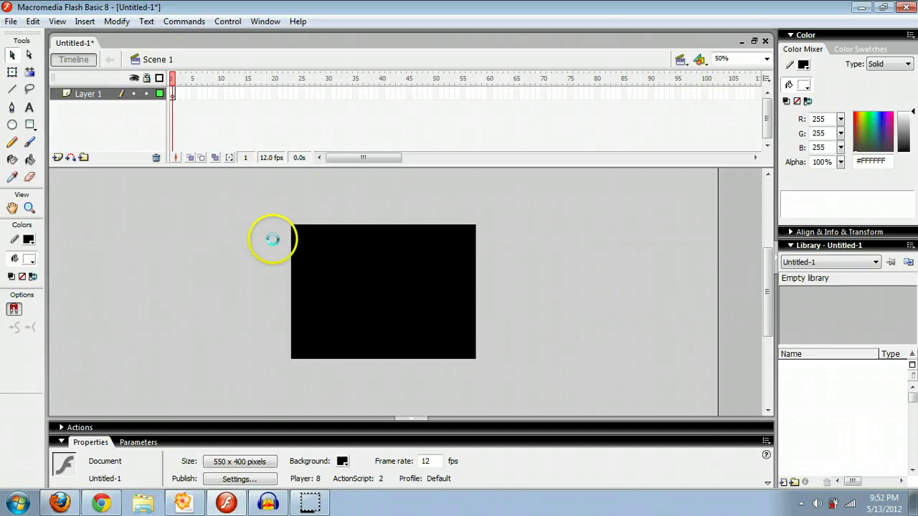
key(ctrl+v)
click(391, 281)
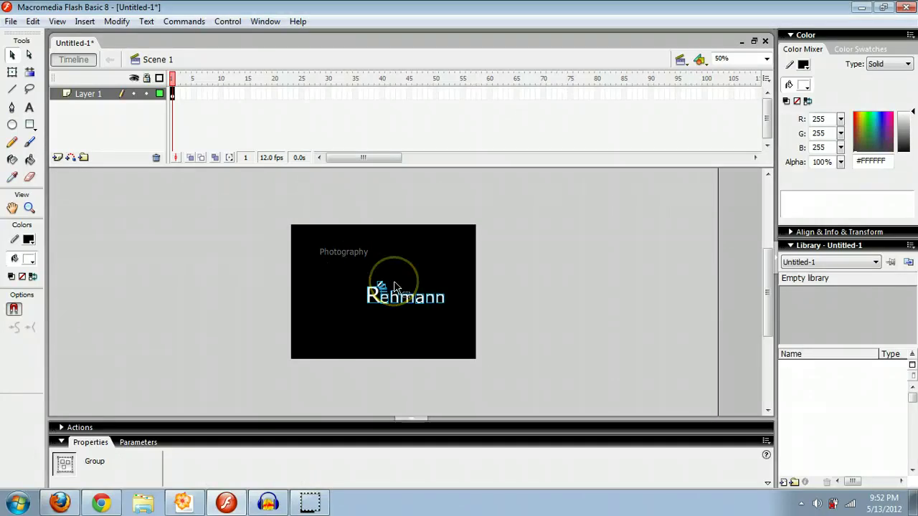
key(ctrl+equal)
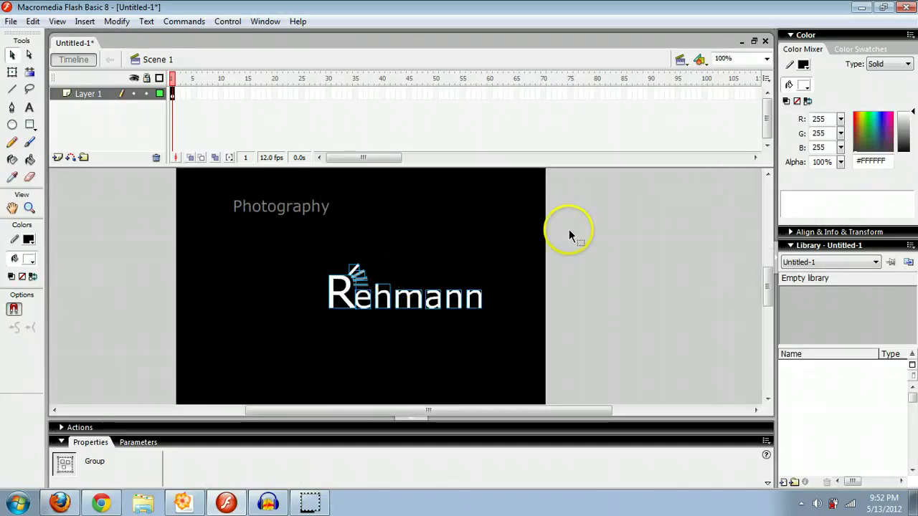
click(578, 251)
- Move the "Photography" text beneath the large name, lining up their right ends
click(293, 206)
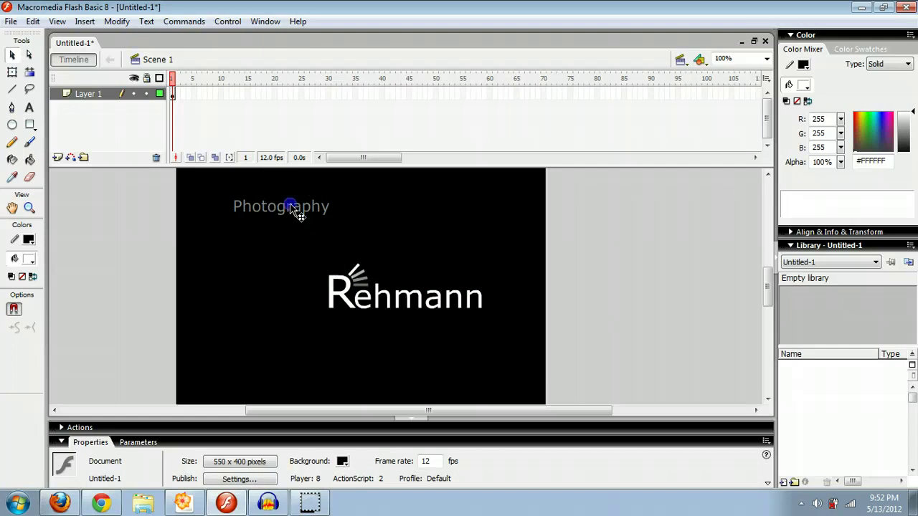
drag(276, 205, 434, 324)
click(600, 271)
- Nudge the "Photography" text upward so it sits close under the large name
click(451, 322)
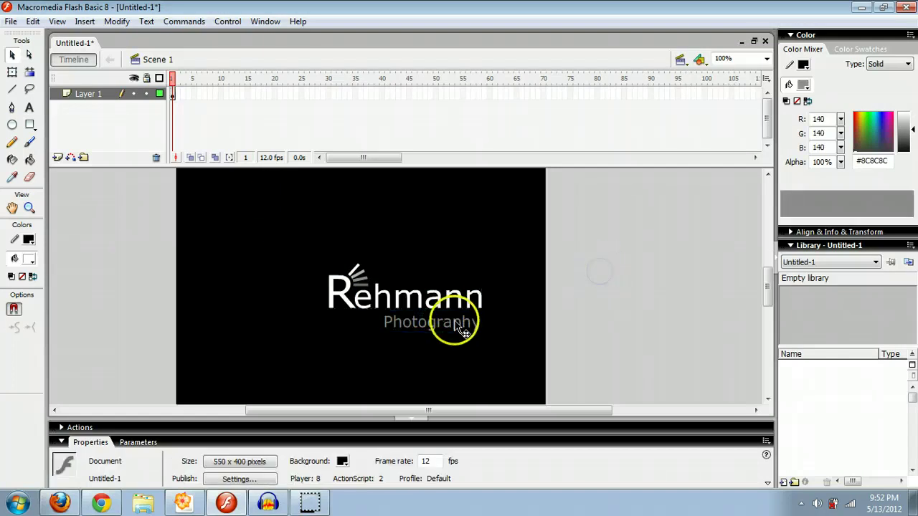
key(Up)
key(Up)
key(Up)
key(Up)
key(Up)
key(Up)
key(Up)
key(Up)
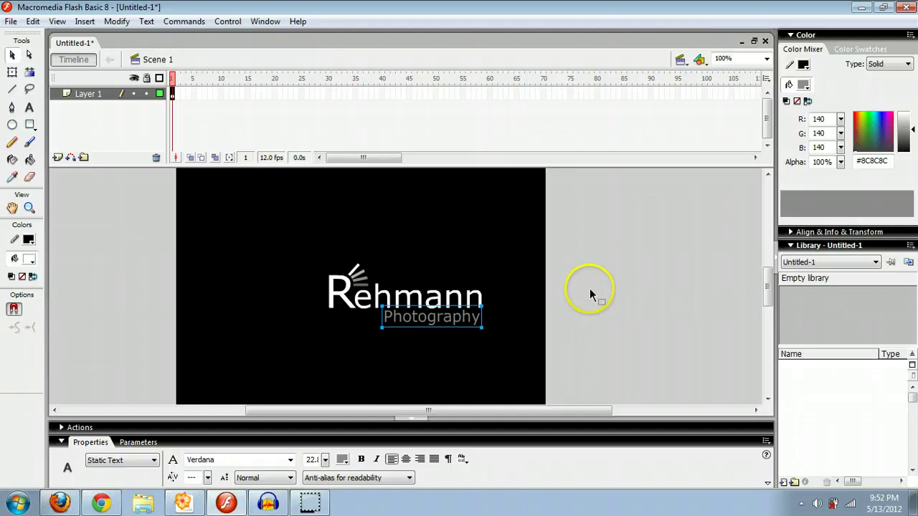
click(584, 294)
- Select the whole logo and break it apart twice so that all lettering becomes plain shapes
drag(231, 243, 513, 366)
click(547, 261)
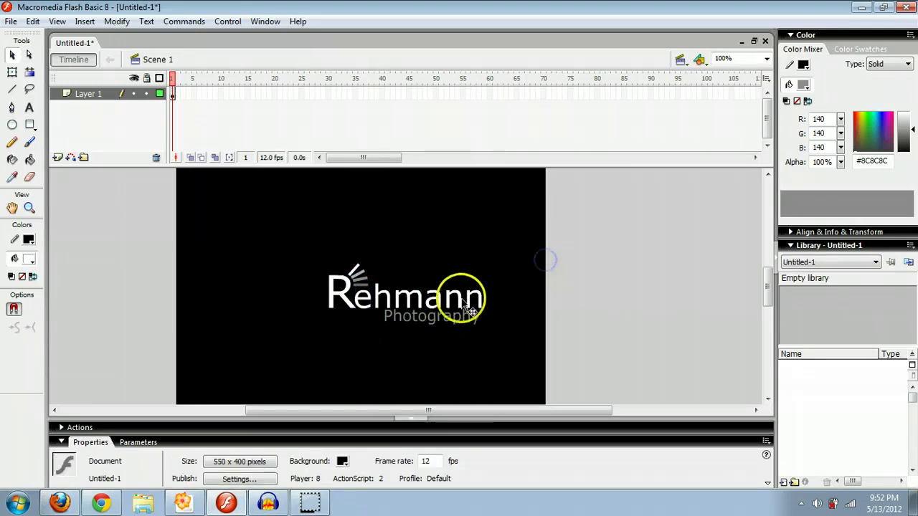
drag(306, 244, 497, 348)
right_click(435, 305)
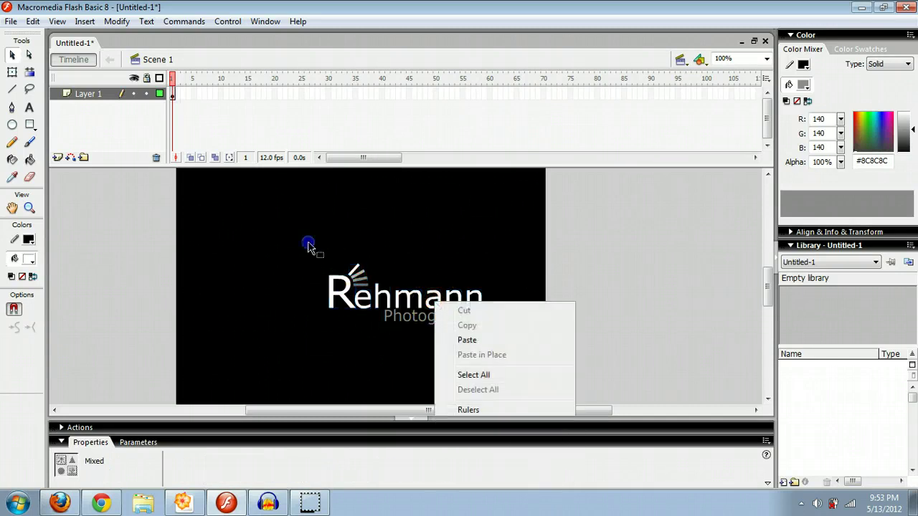
drag(308, 246, 522, 347)
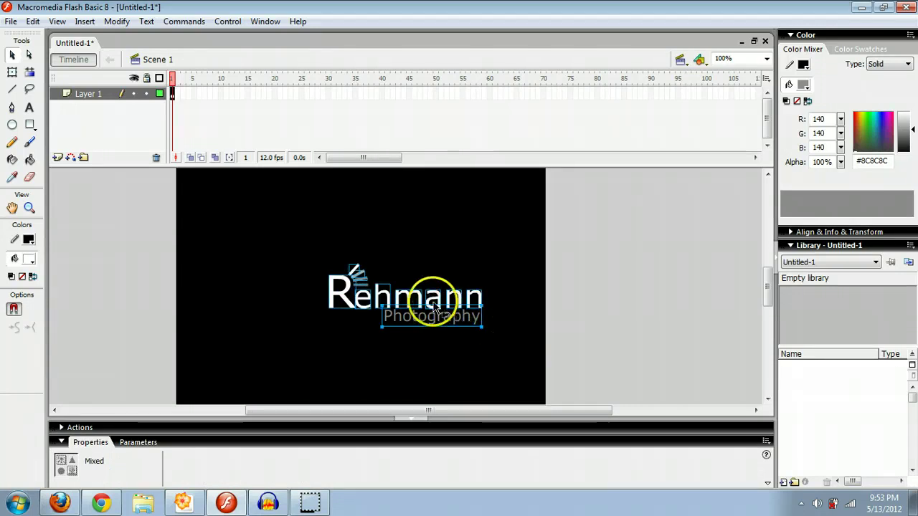
right_click(444, 312)
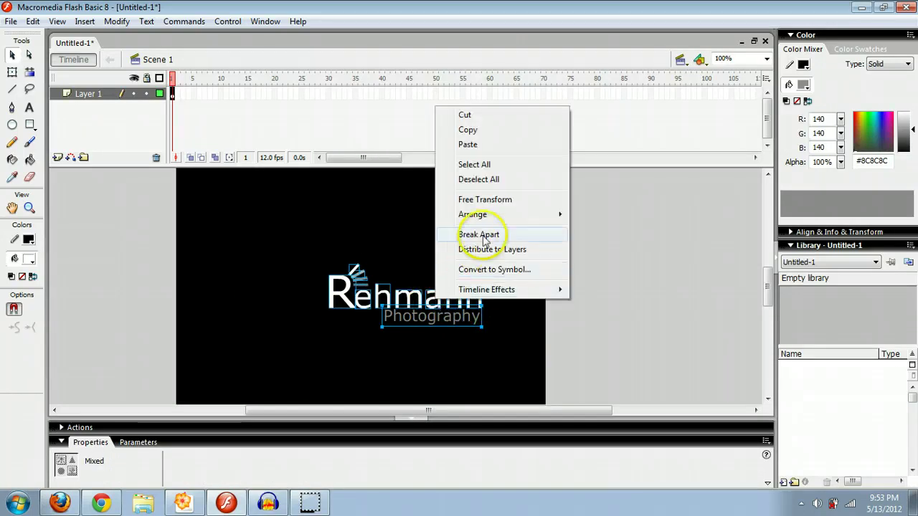
click(461, 230)
right_click(435, 317)
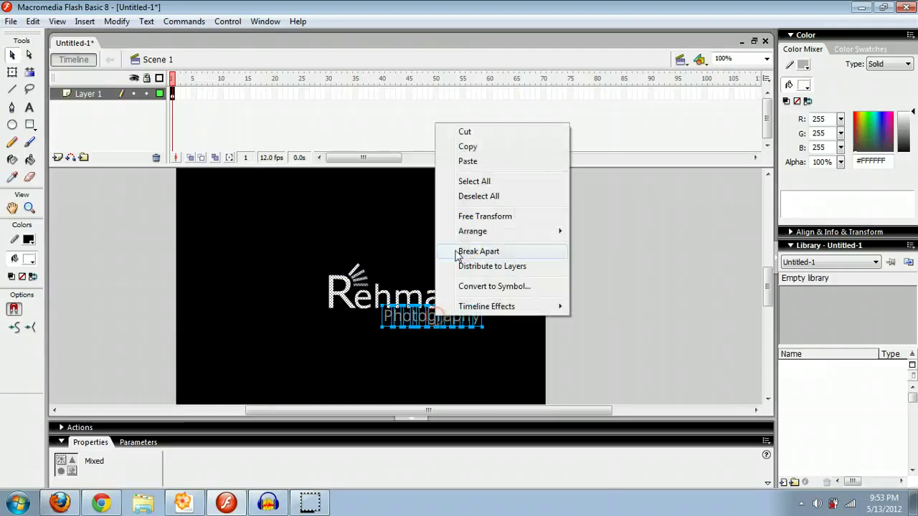
click(502, 253)
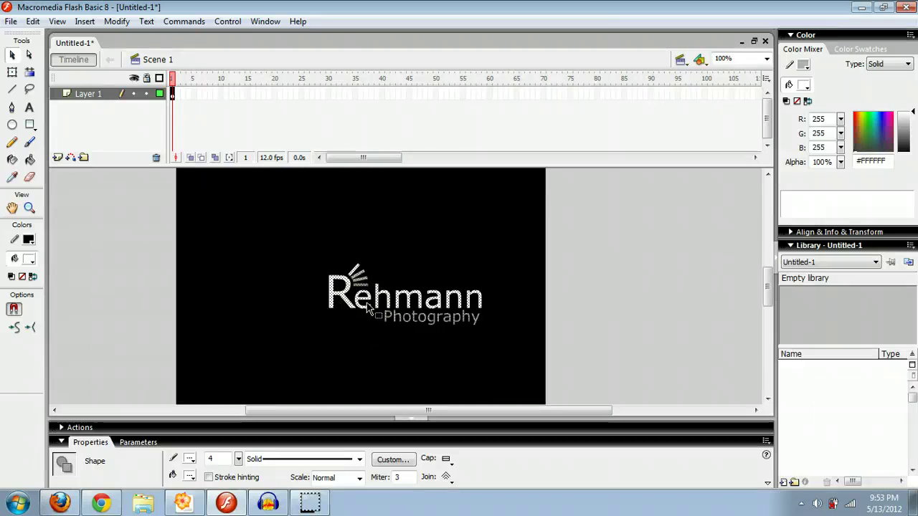
- Convert the selected logo shapes to a Graphic symbol named Logo
key(F8)
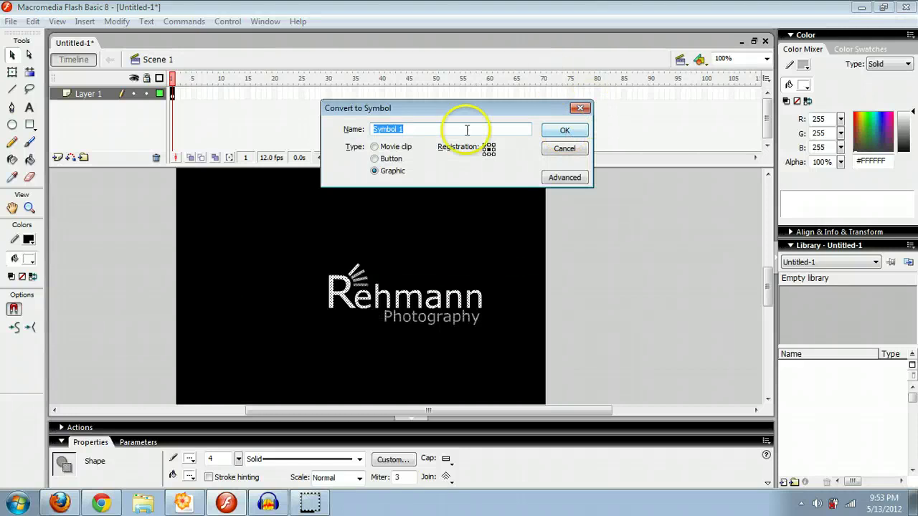
click(546, 181)
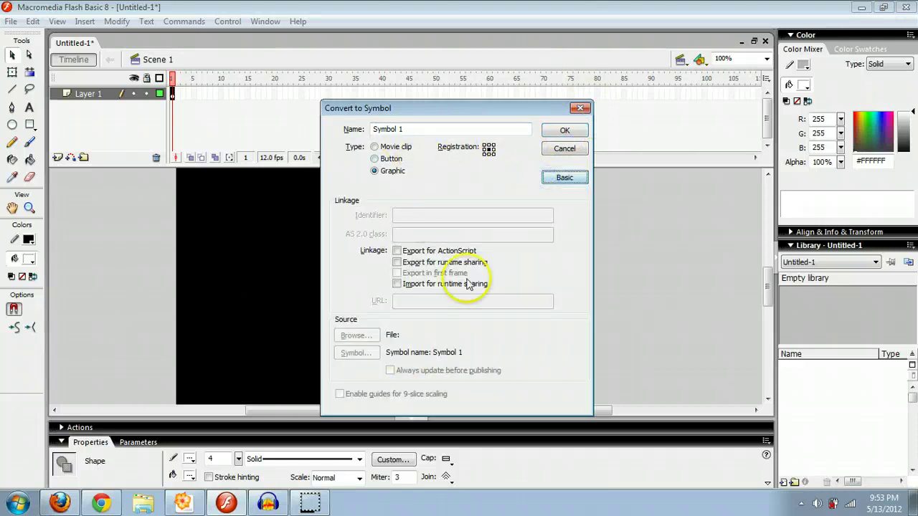
double_click(419, 129)
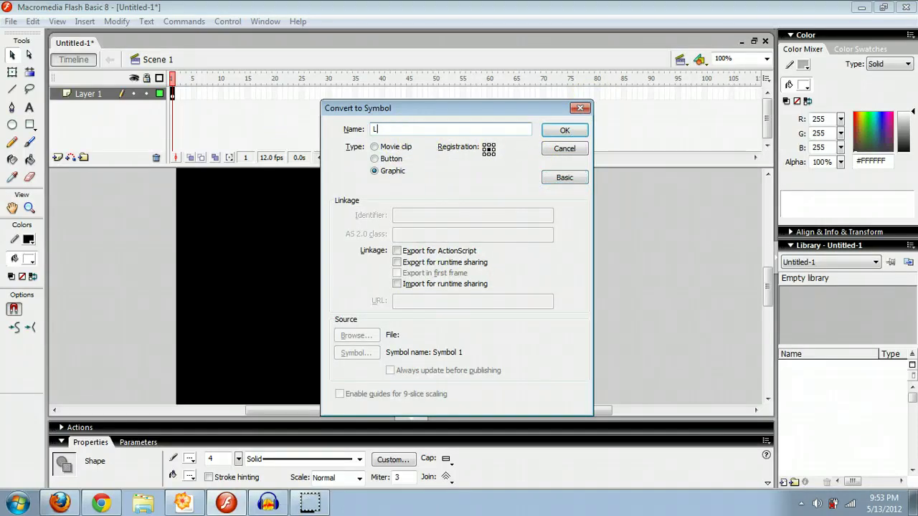
click(565, 129)
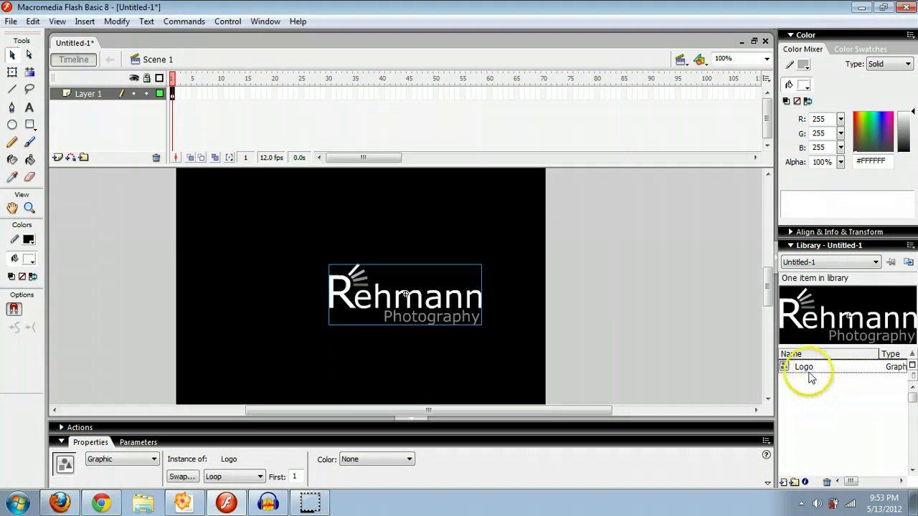
- Place two extra Logo instances from the library on the stage and undo both placements
drag(807, 369, 462, 225)
drag(805, 372, 357, 257)
key(ctrl+z)
key(ctrl+z)
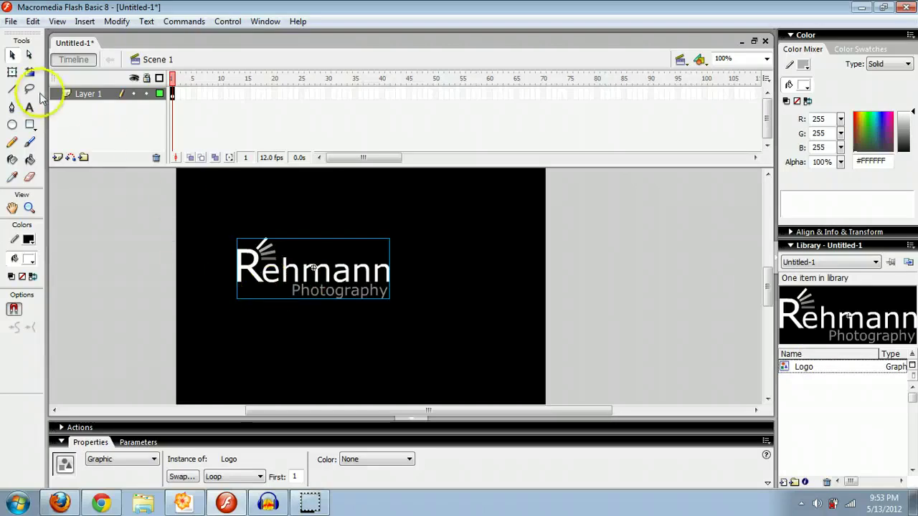
- Enlarge the Logo instance with Free Transform to about two-thirds of the stage width and centre it on the stage
key(ctrl+minus)
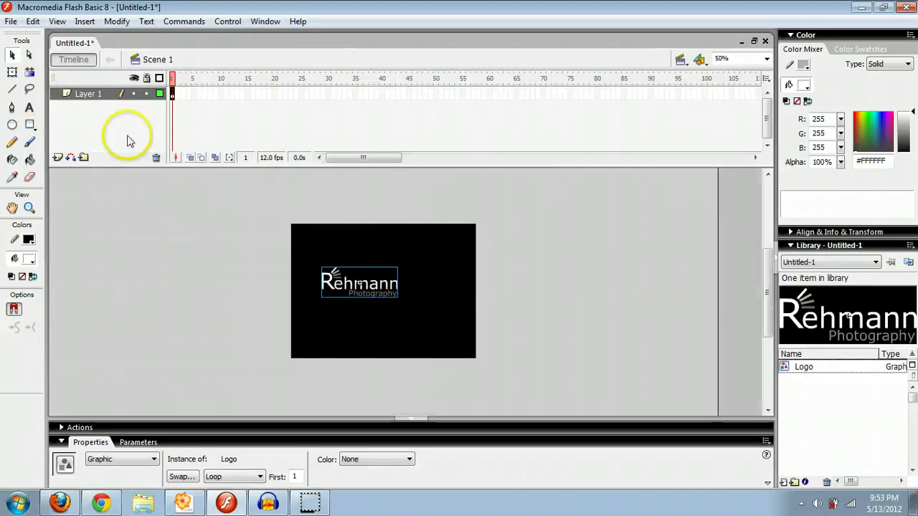
click(12, 73)
drag(388, 307, 425, 294)
click(569, 294)
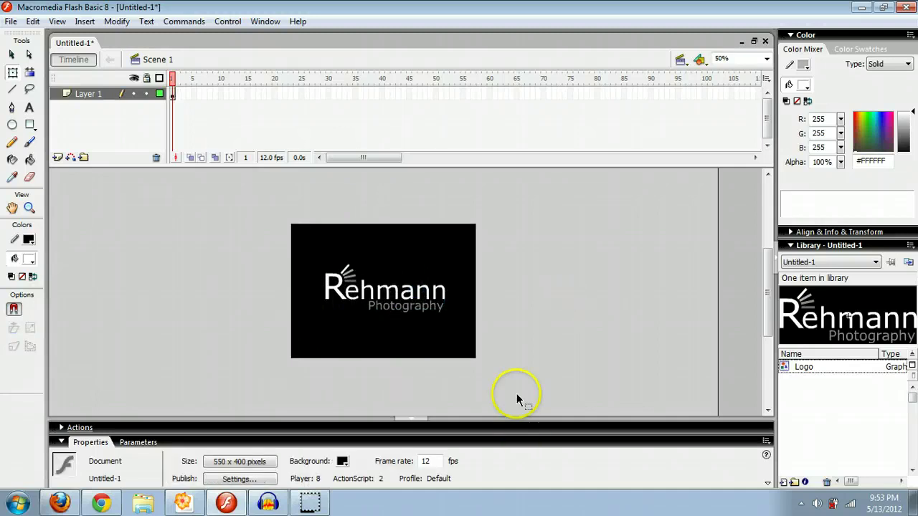
drag(405, 302, 405, 304)
click(567, 280)
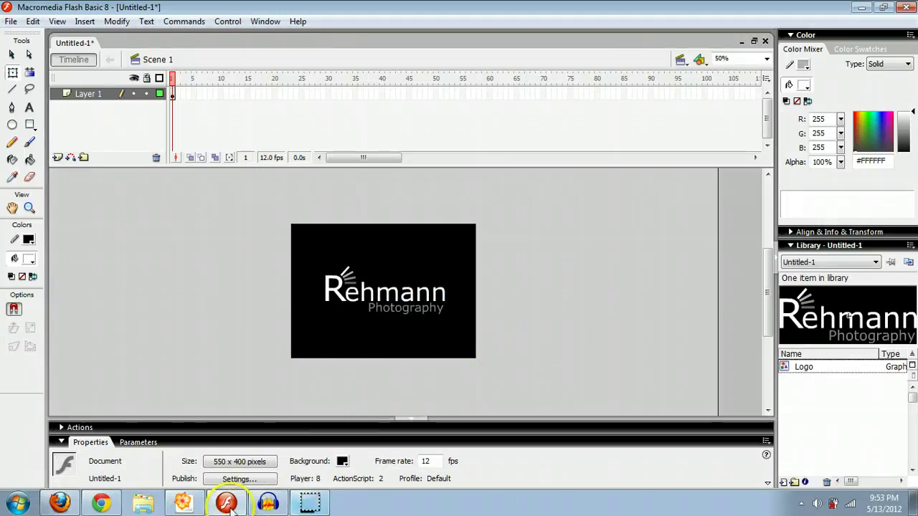
- Switch to Chrome and bring up the YouTube video "CSI (Las Vegas) - Theme Song [Full Version]"
click(96, 505)
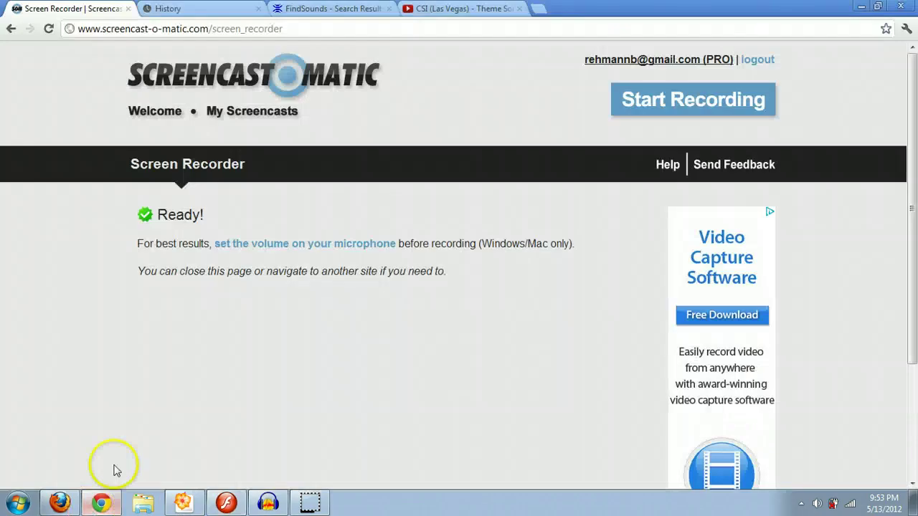
click(459, 8)
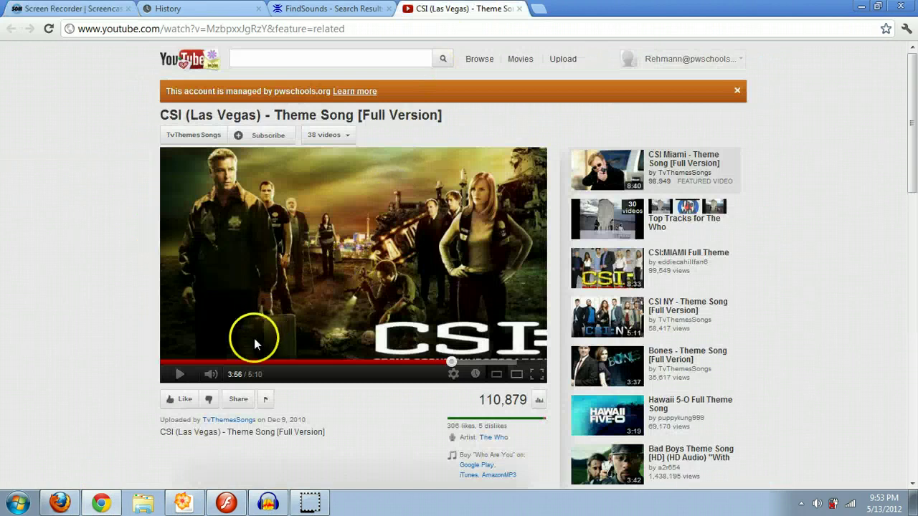
- Switch to Audacity and record the CSI theme while it plays in Chrome from 3:56 to 4:06
click(269, 505)
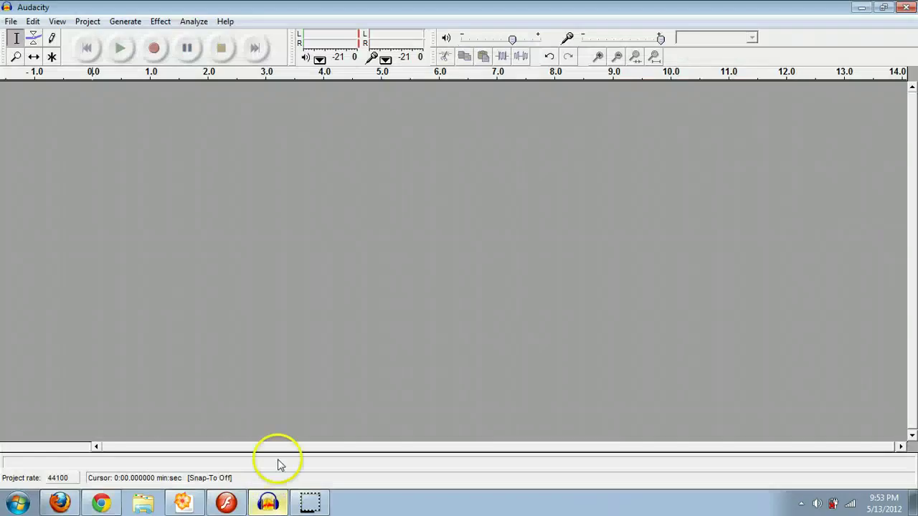
click(155, 50)
click(100, 503)
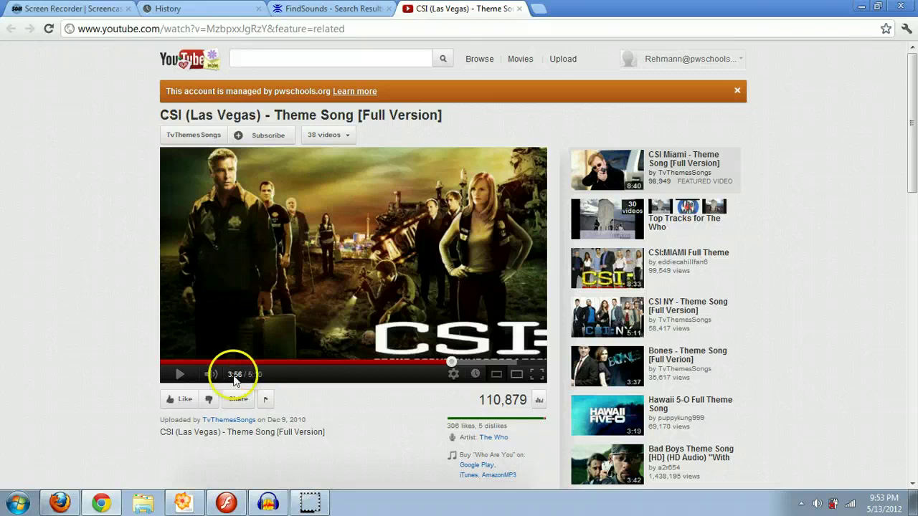
mouse_move(244, 380)
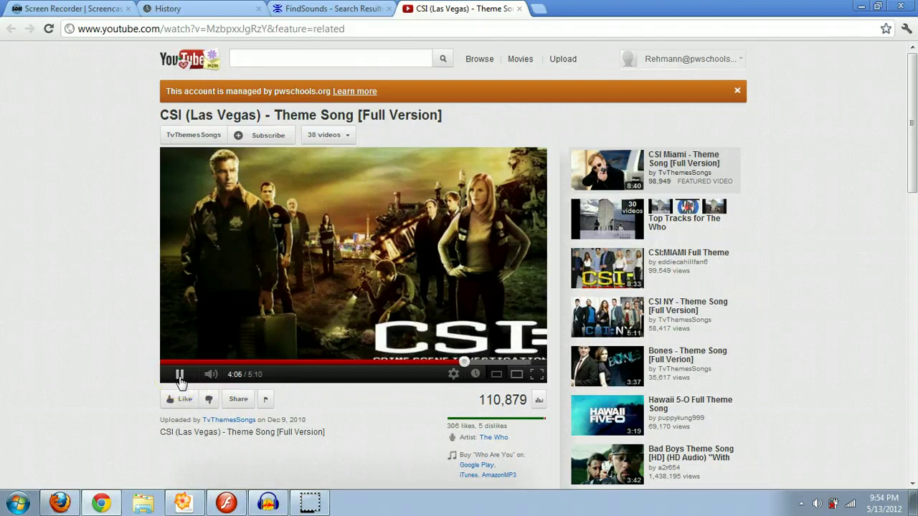
click(267, 503)
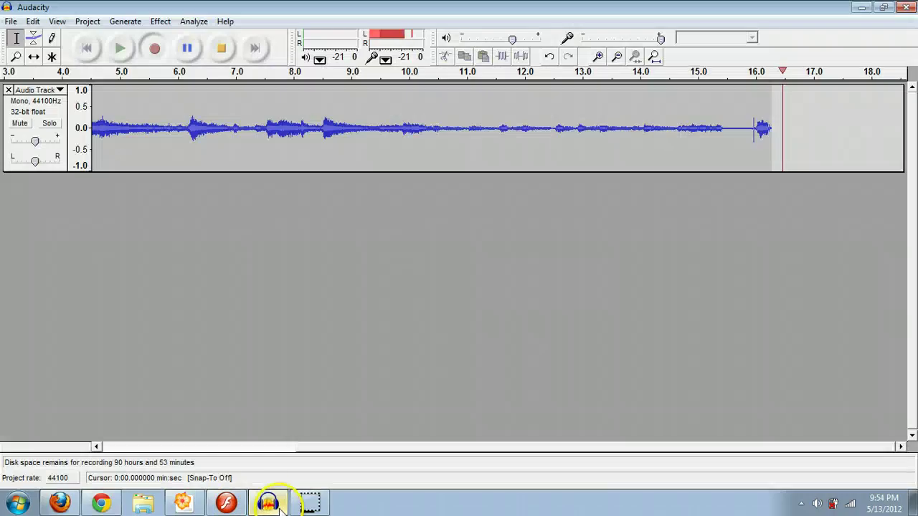
click(222, 48)
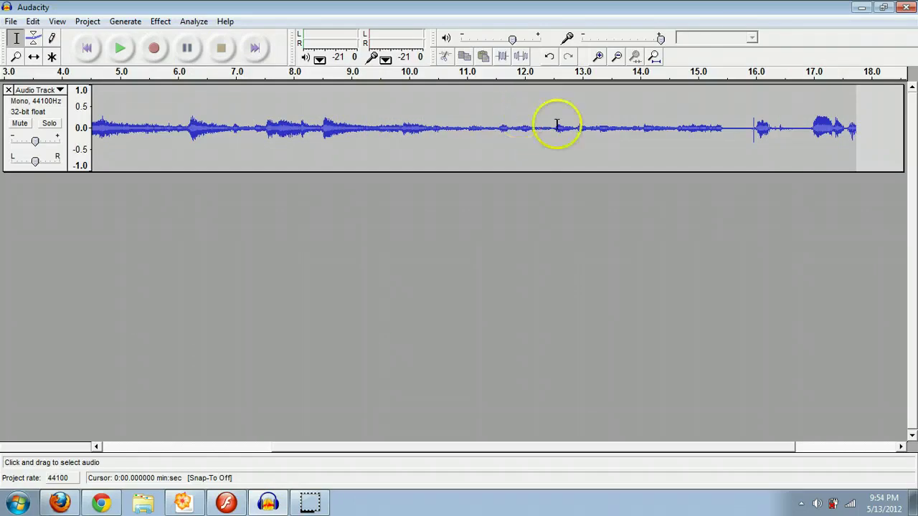
click(752, 38)
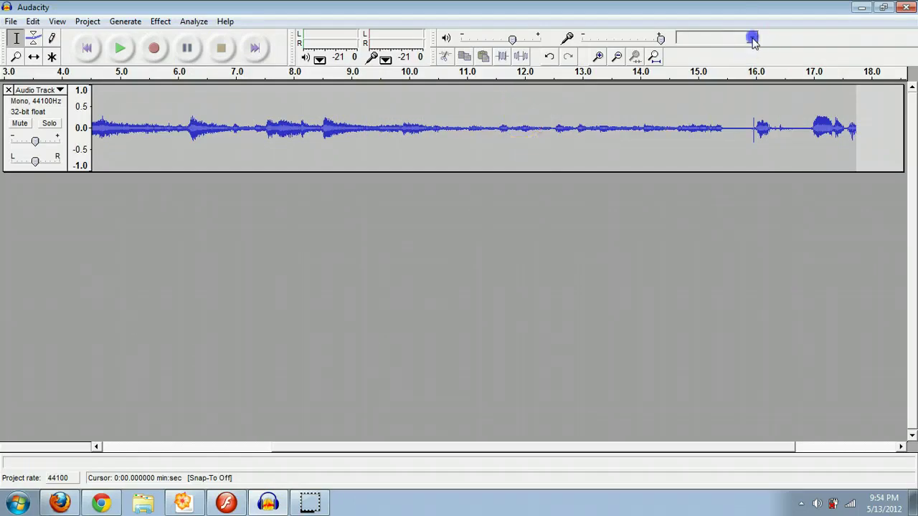
click(687, 33)
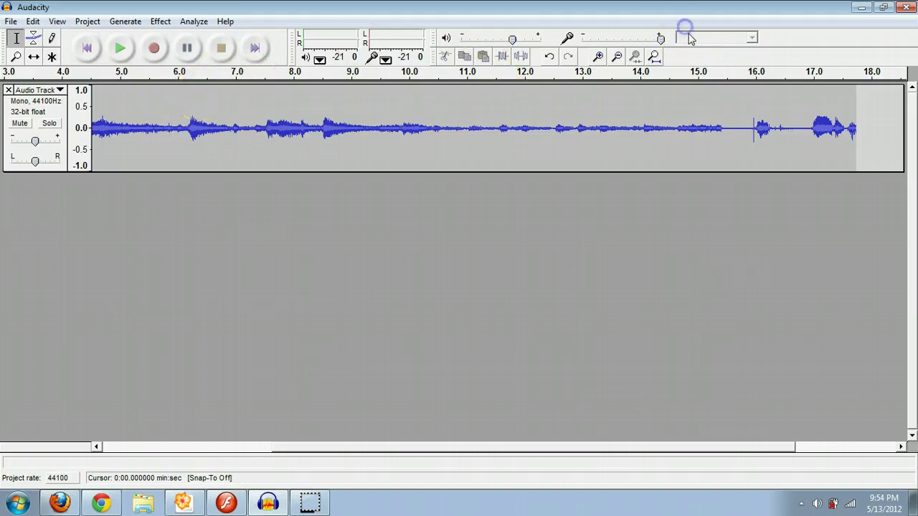
- Trim the recording by deleting everything after about 15.8 s, then everything before about 8.3 s
drag(850, 119, 745, 103)
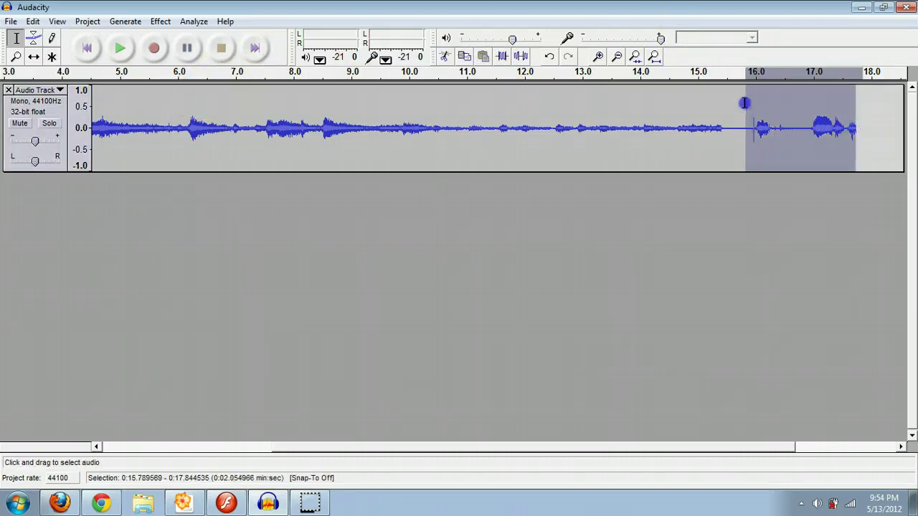
click(762, 133)
drag(331, 117, 33, 81)
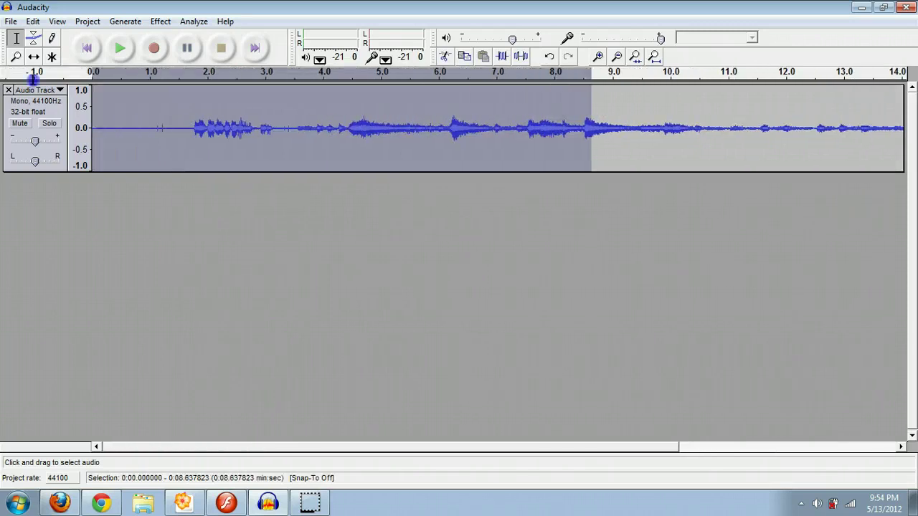
click(162, 129)
click(334, 115)
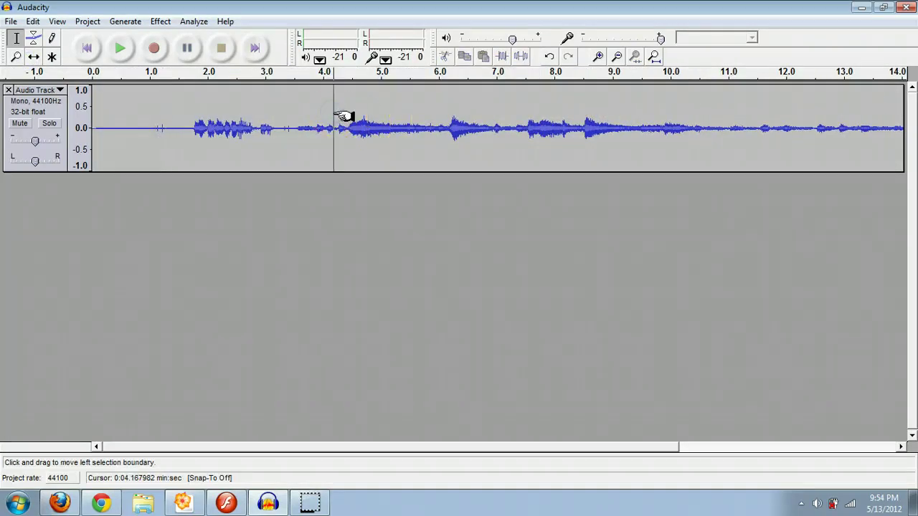
key(space)
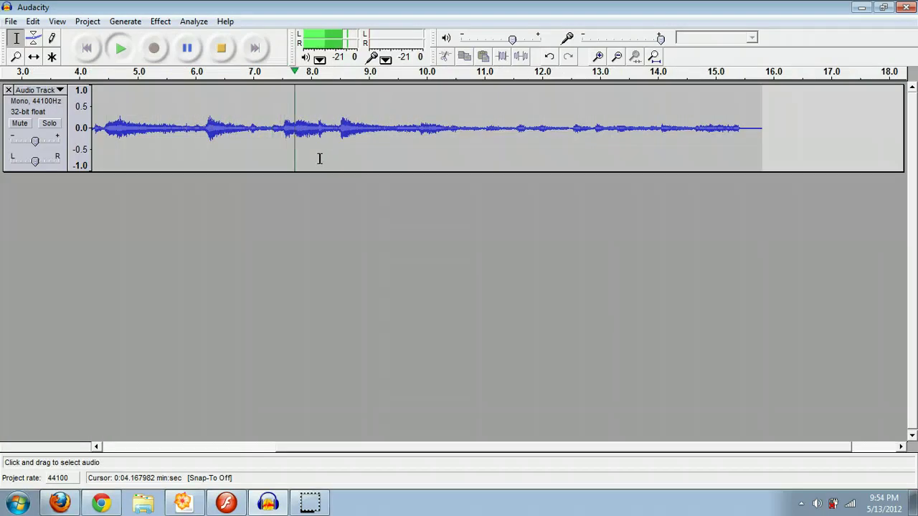
key(space)
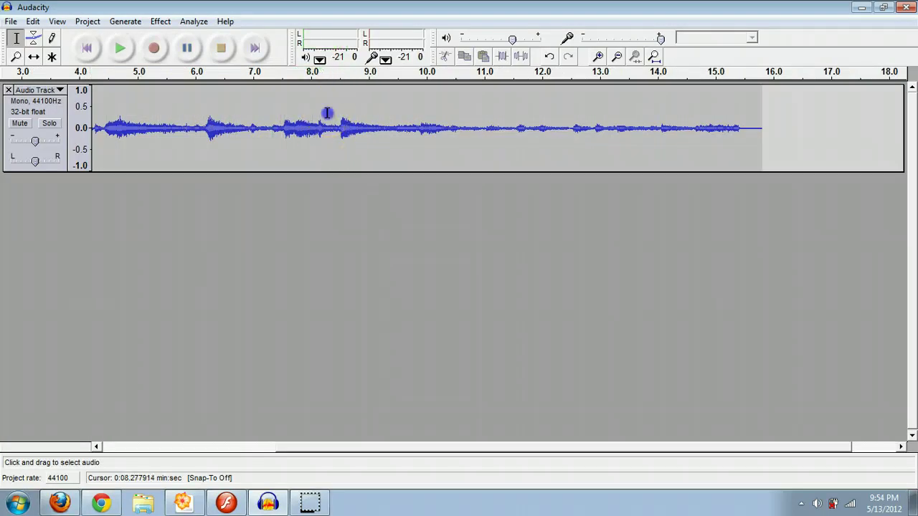
drag(327, 127, 72, 129)
key(Delete)
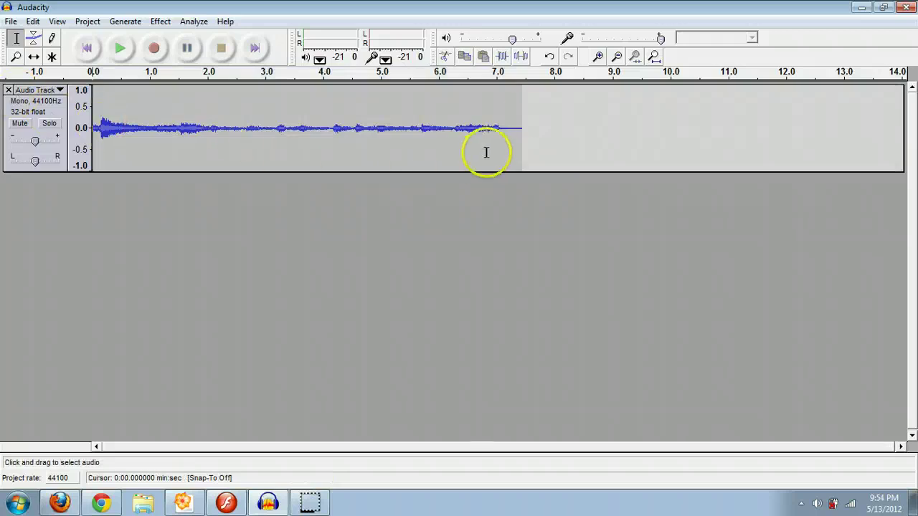
- Cut the clip off at about 5 s and apply Fade Out from about 4.55 s to its end
drag(531, 126, 384, 113)
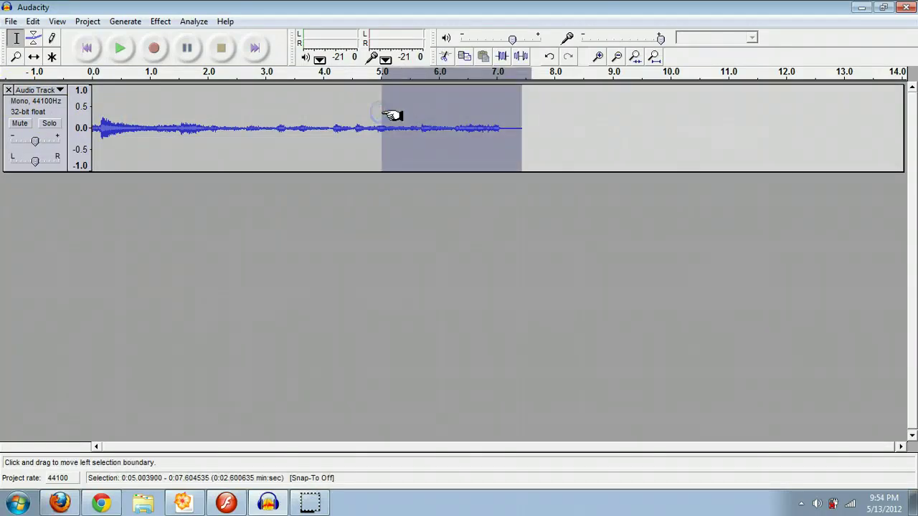
key(Delete)
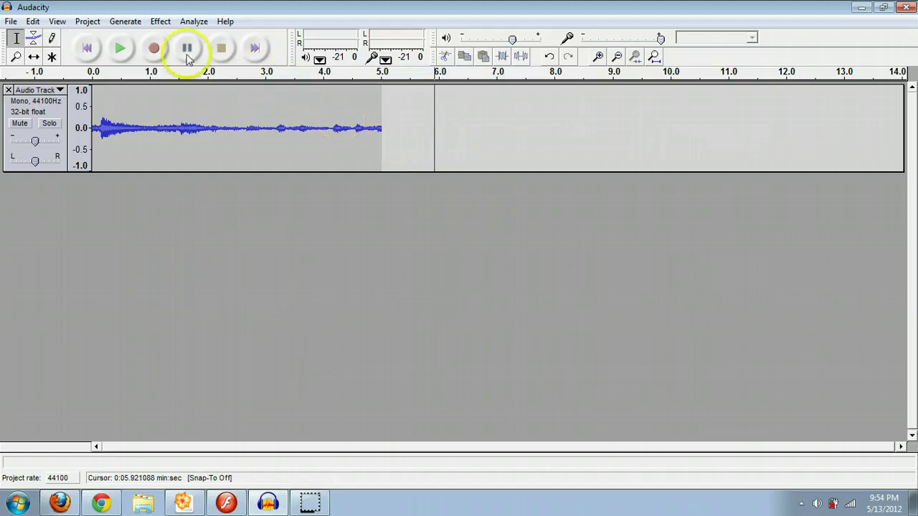
drag(403, 128, 357, 115)
click(161, 21)
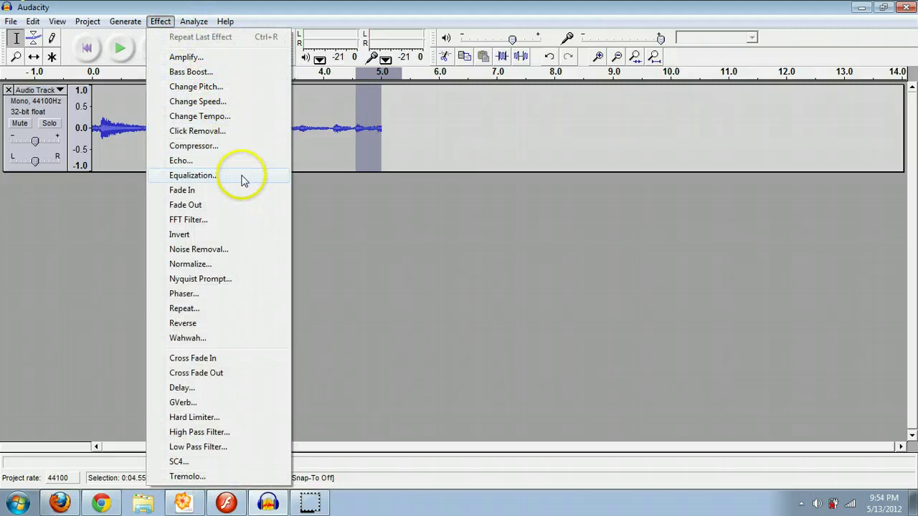
click(241, 206)
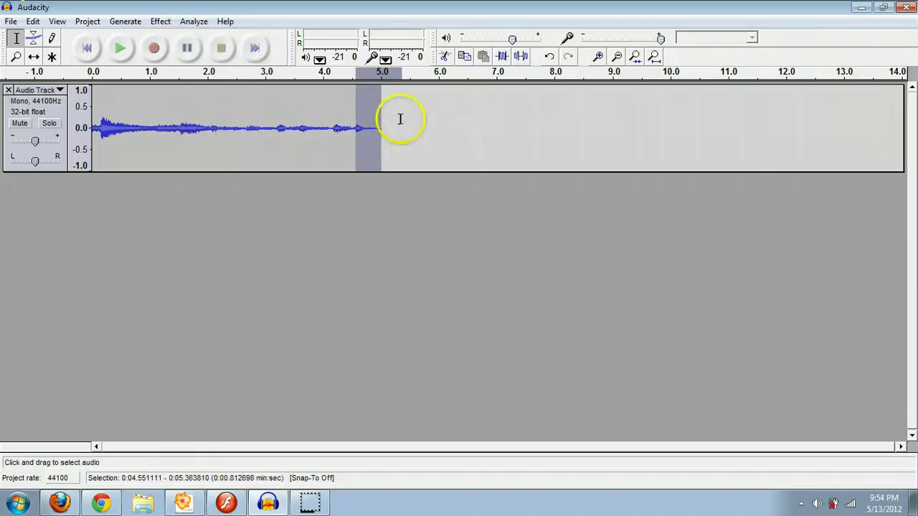
click(426, 109)
- Play the trimmed clip back from its beginning and stop playback
click(87, 50)
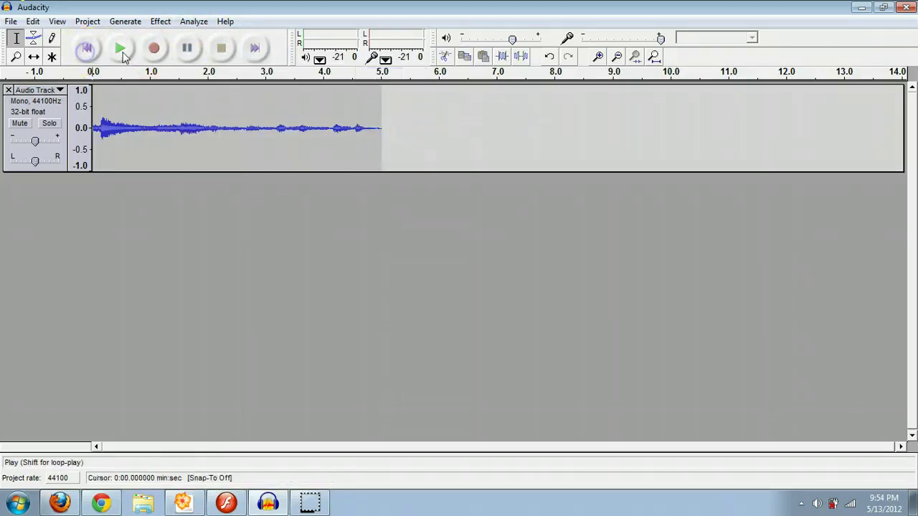
click(120, 48)
click(222, 48)
- Try to export the clip to the Desktop as an MP3 and decline to locate lame_enc.dll
click(12, 21)
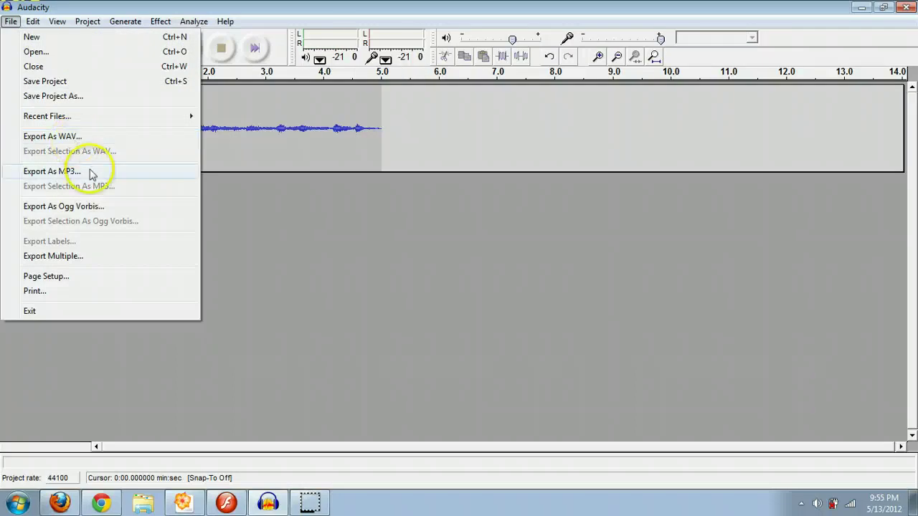
click(125, 172)
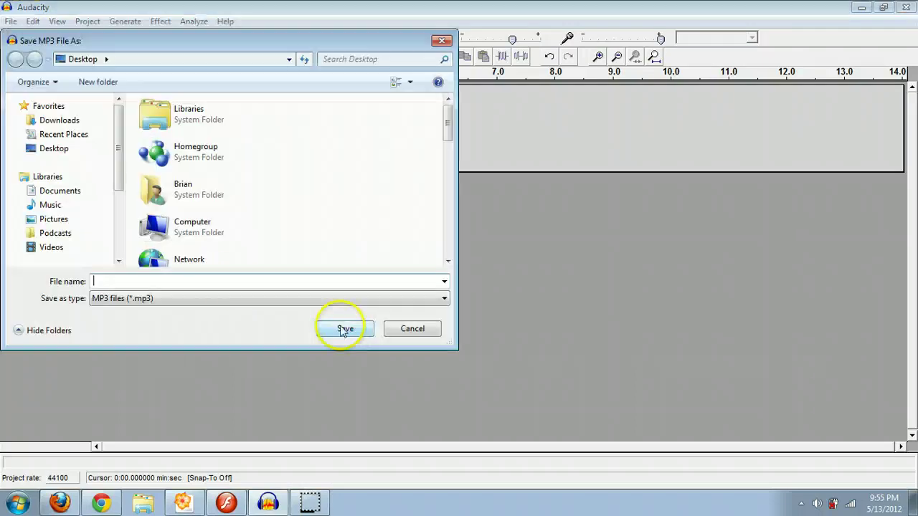
click(63, 150)
click(141, 280)
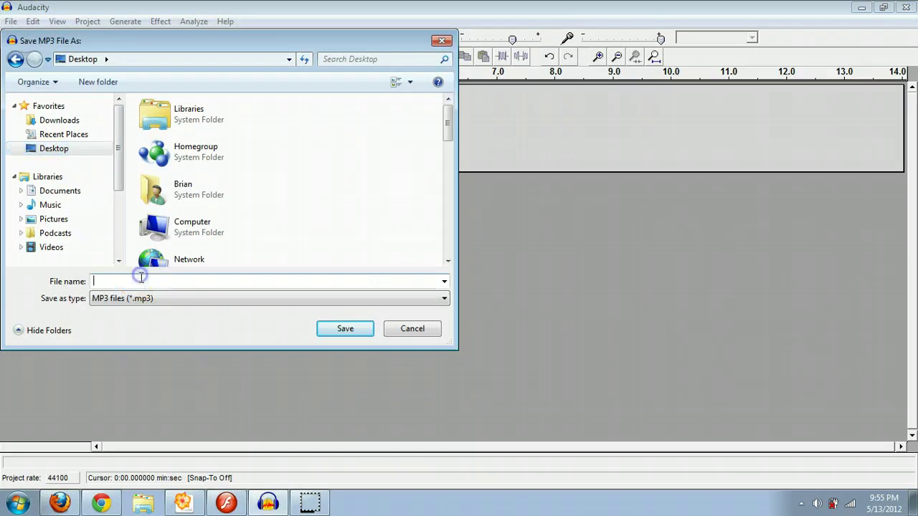
key(Return)
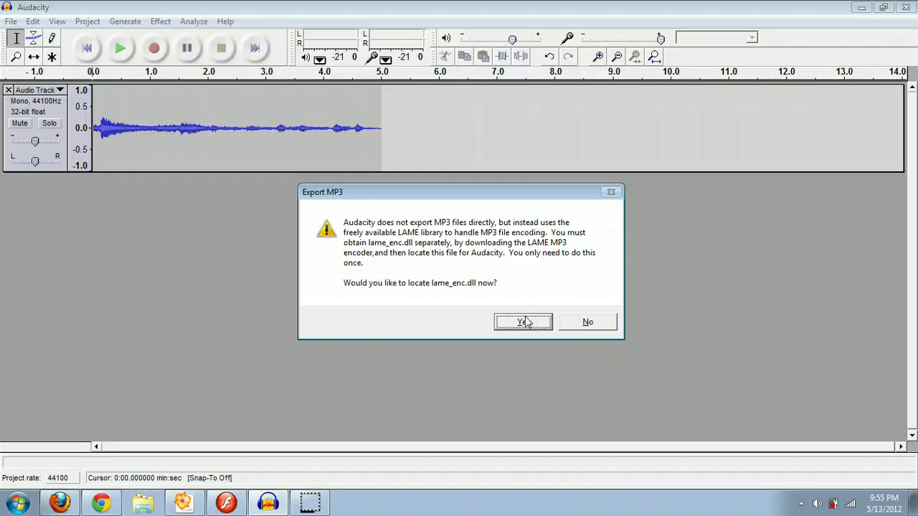
click(577, 325)
- Export the trimmed clip to the Desktop as a WAV file named song, keeping the project open
click(10, 21)
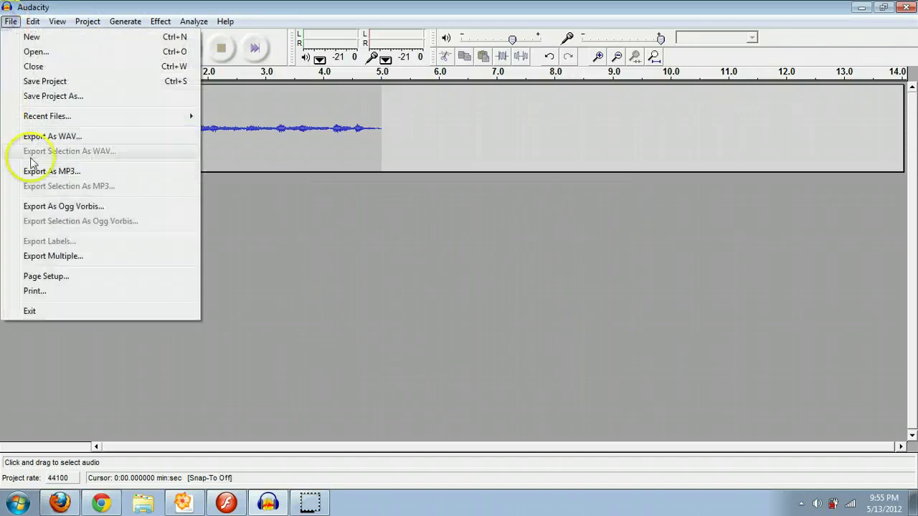
click(50, 137)
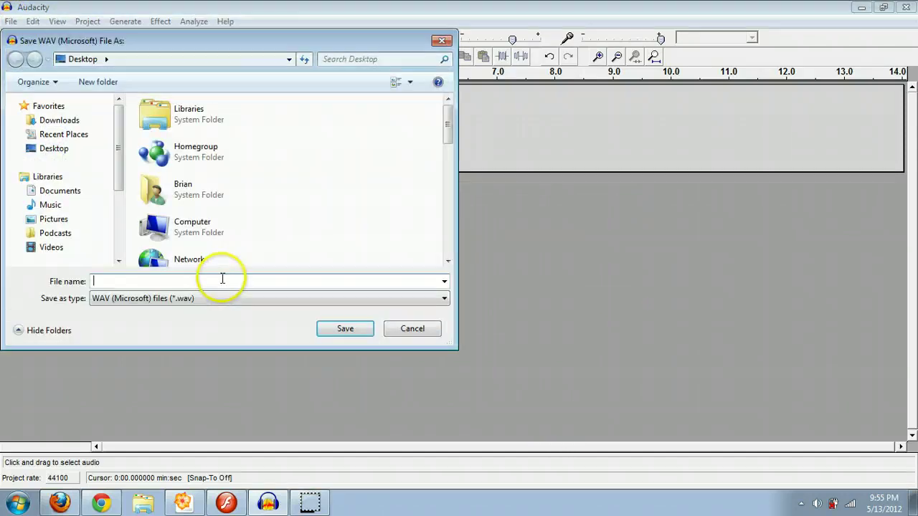
key(Return)
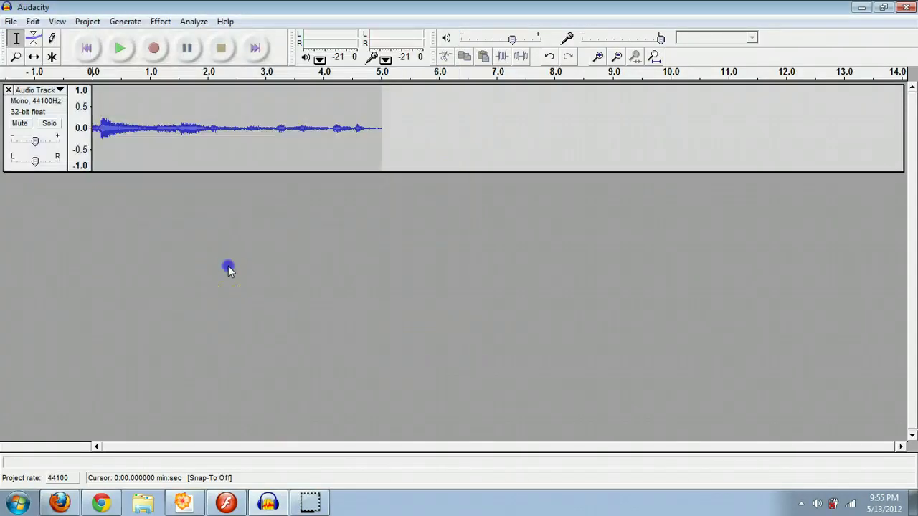
click(908, 7)
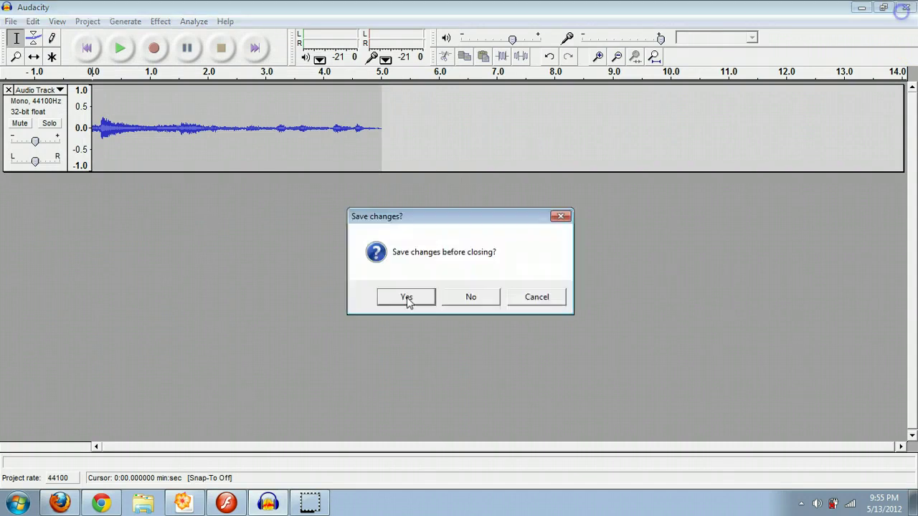
click(534, 299)
- Switch to Flash and rename Layer 1 as Logo
click(228, 504)
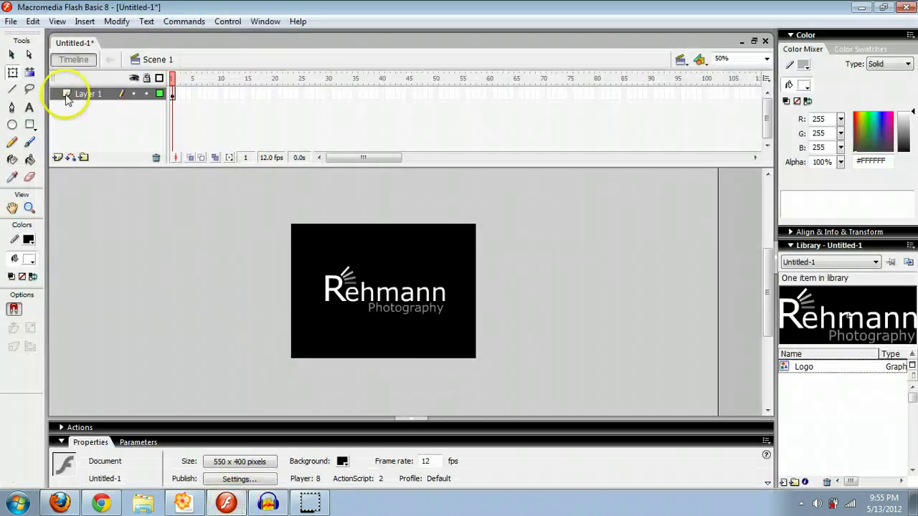
double_click(91, 94)
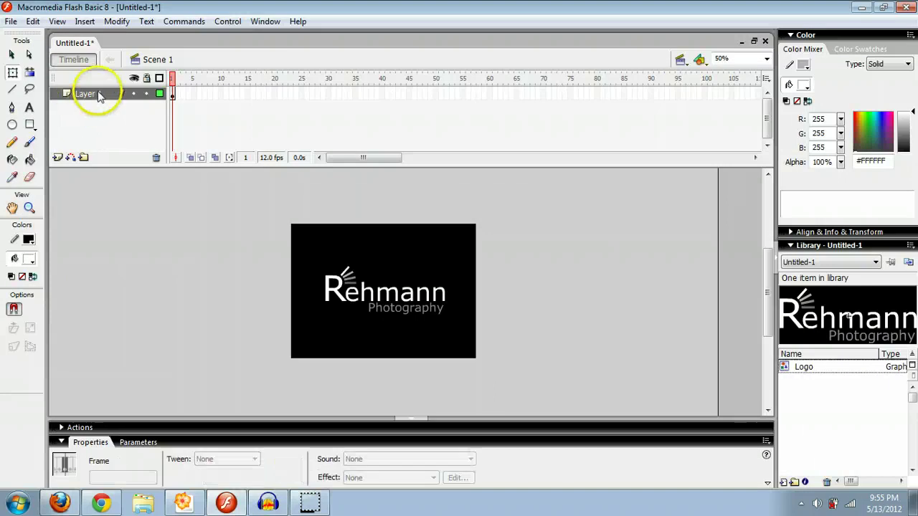
text(Logo)
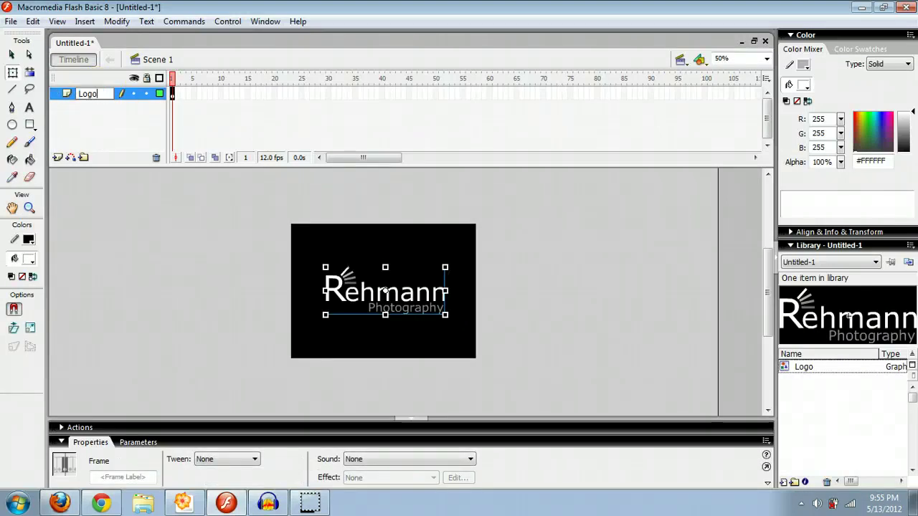
key(Return)
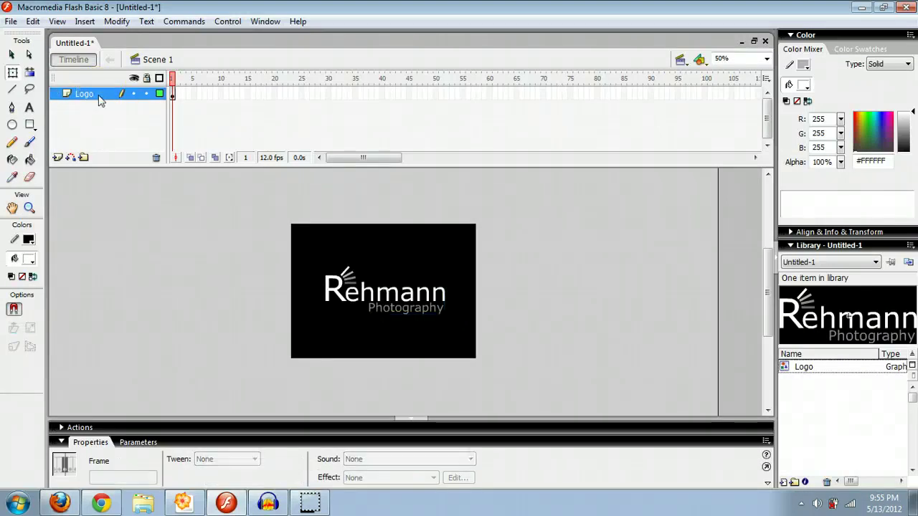
- Add a new layer above the Logo layer, name it Sound and select its first frame
click(58, 157)
double_click(89, 93)
text(Sound)
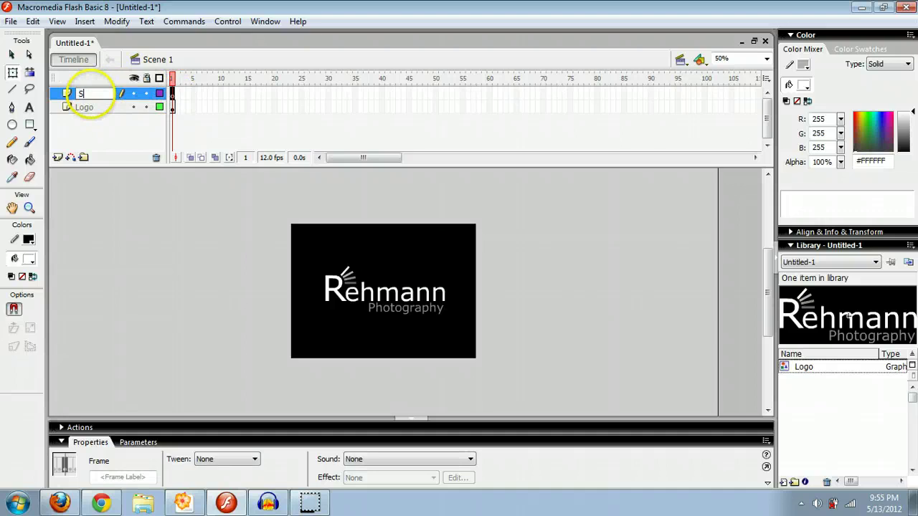
click(173, 94)
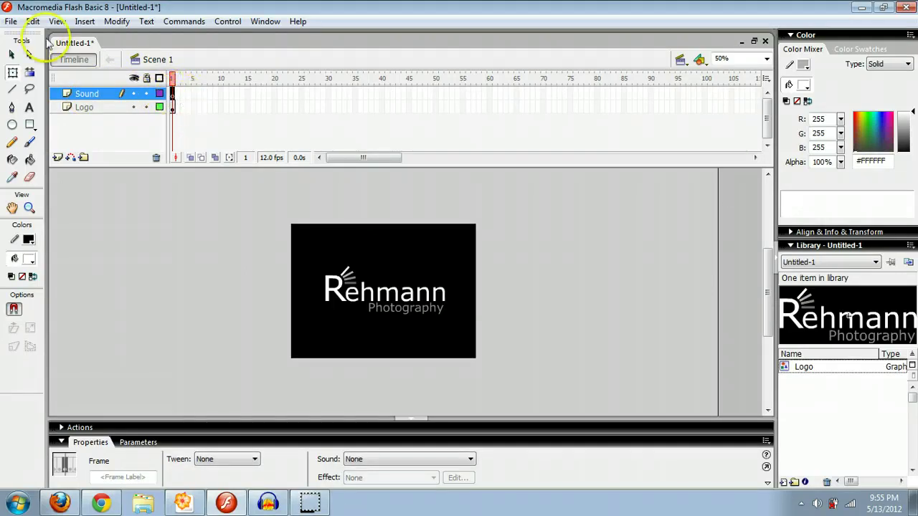
- Import the song WAV file from the Desktop into the document's library
click(11, 21)
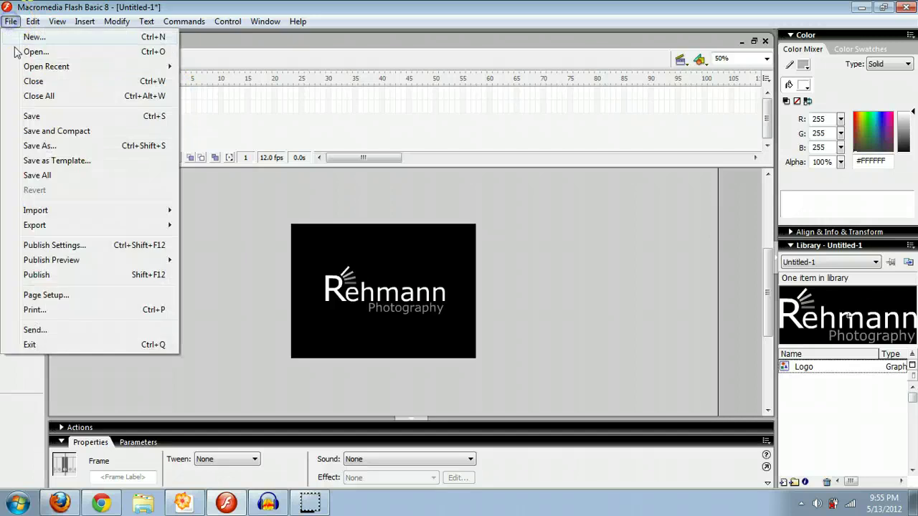
click(92, 210)
click(228, 228)
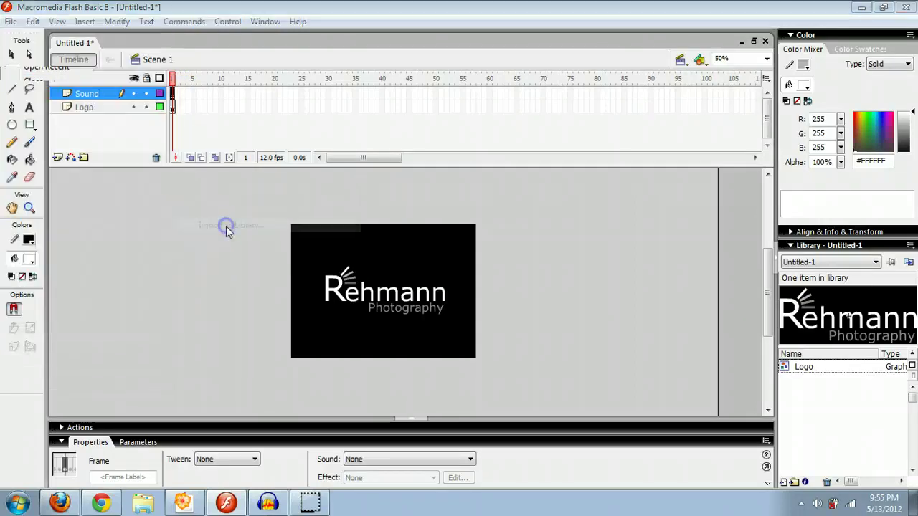
click(305, 205)
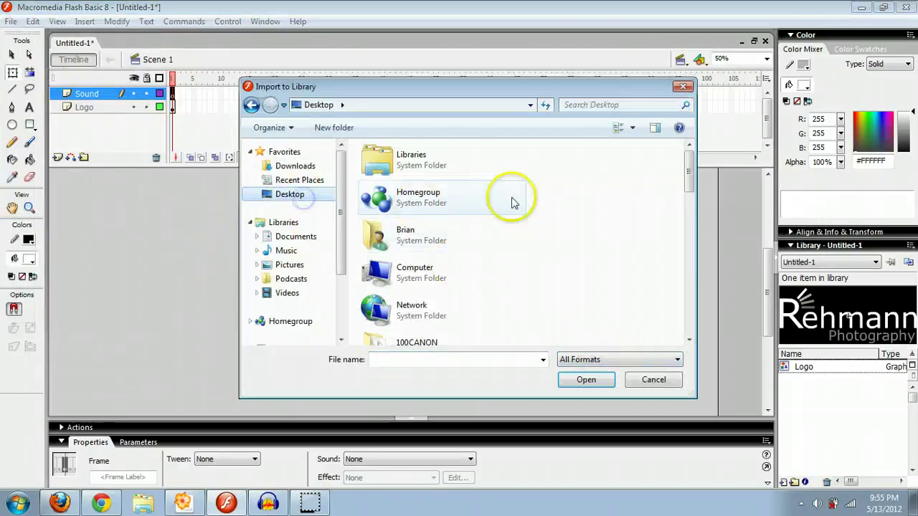
drag(689, 172, 687, 326)
click(406, 331)
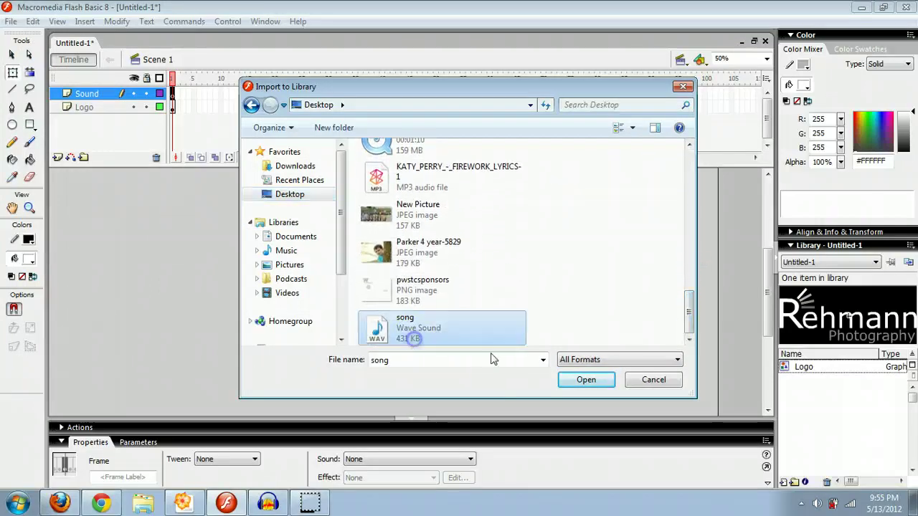
click(578, 380)
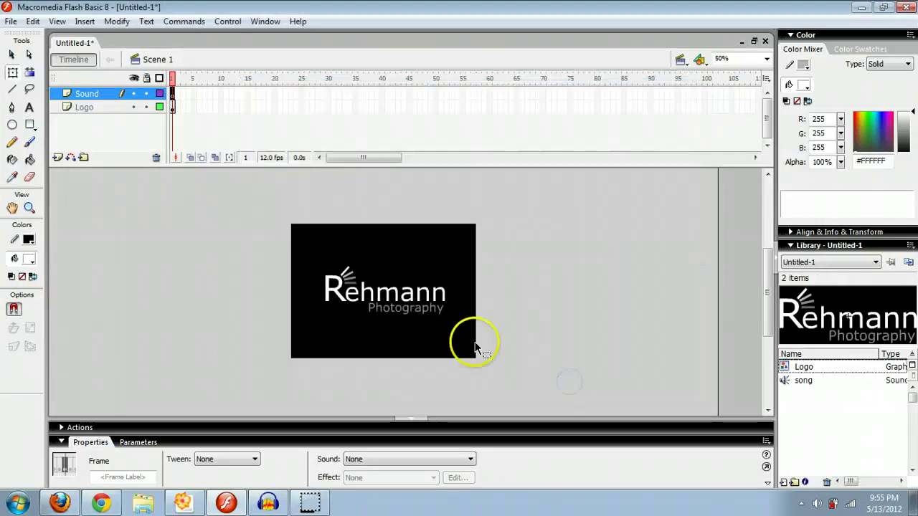
- Assign the song sound to frame 1 of the Sound layer and test the movie
click(787, 382)
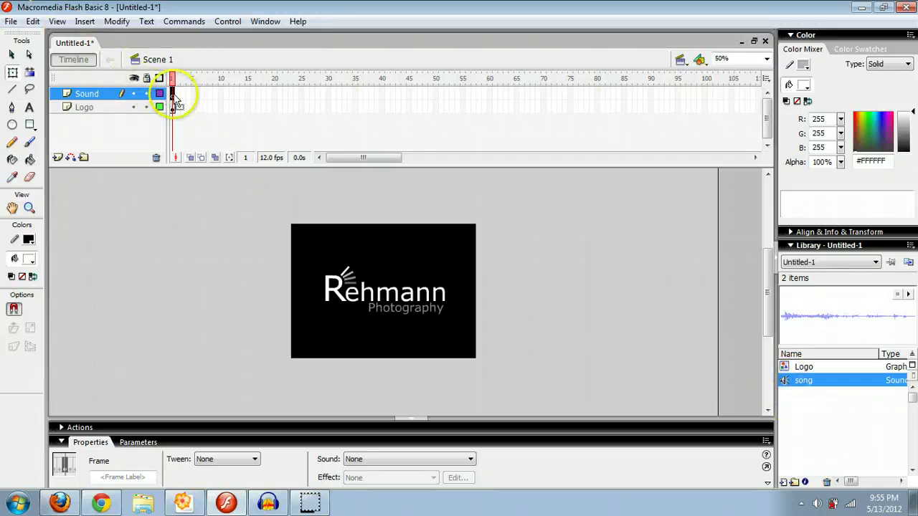
drag(176, 100, 177, 104)
click(405, 459)
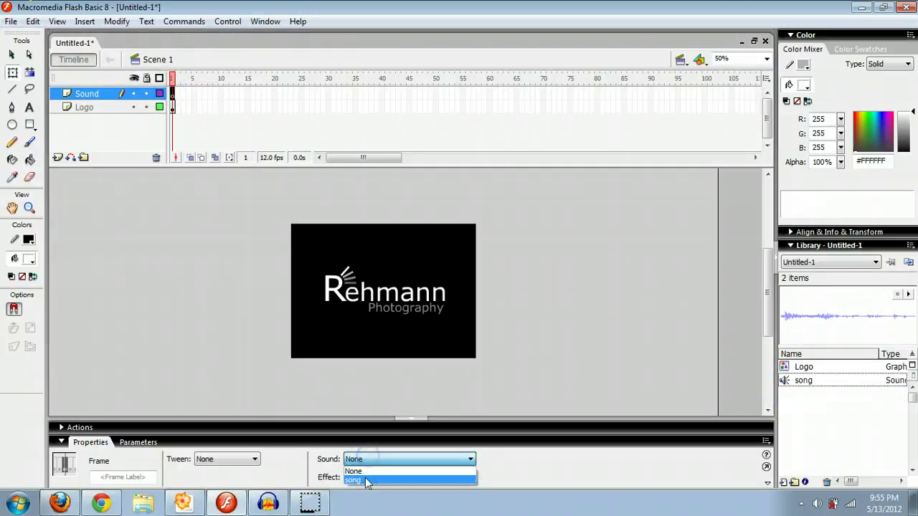
click(356, 484)
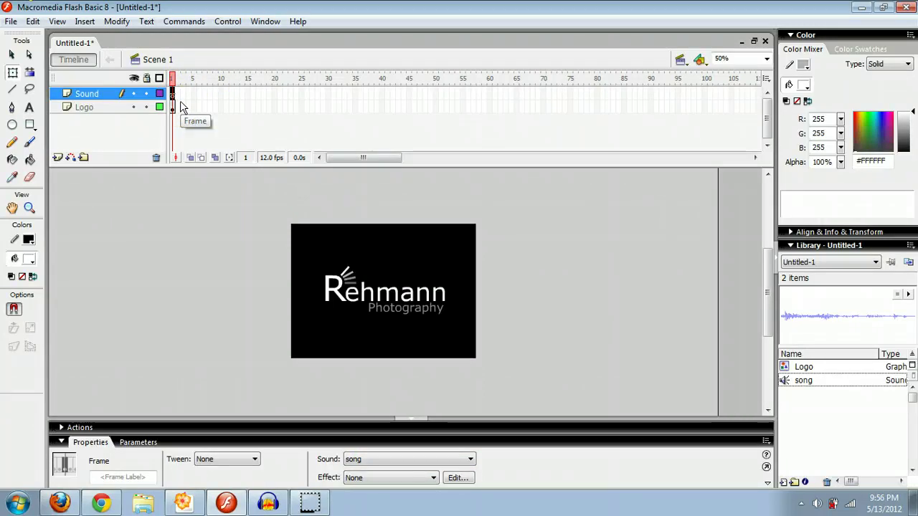
key(ctrl+Return)
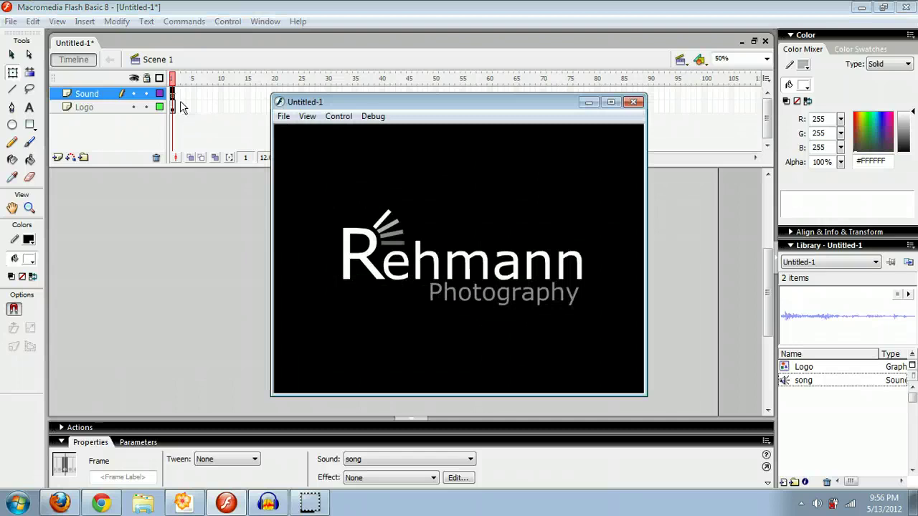
click(634, 102)
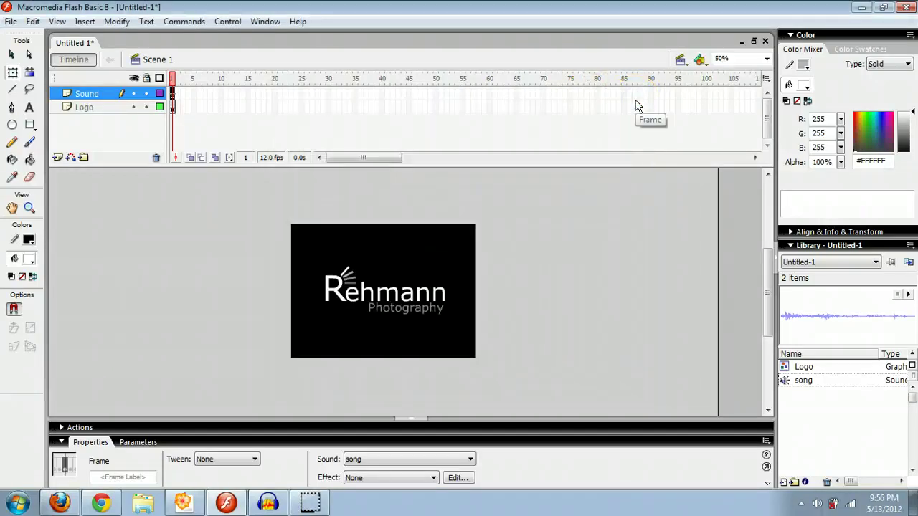
- Move the logo in frame 1 of the Logo layer off the stage, just past its right edge
key(XF86AudioLowerVolume)
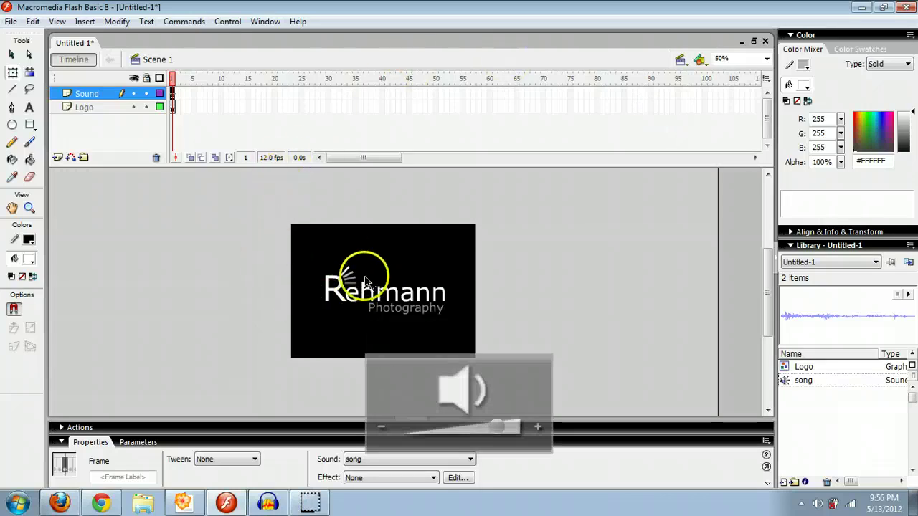
click(512, 247)
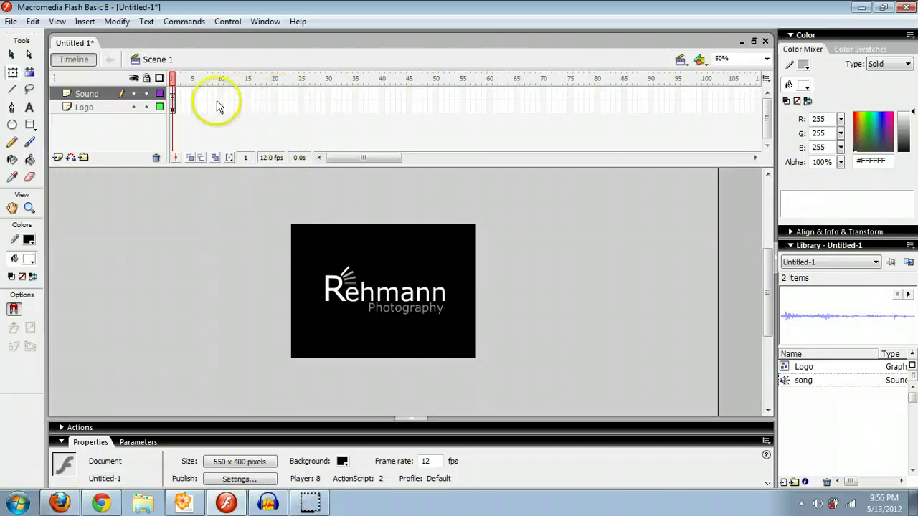
click(173, 107)
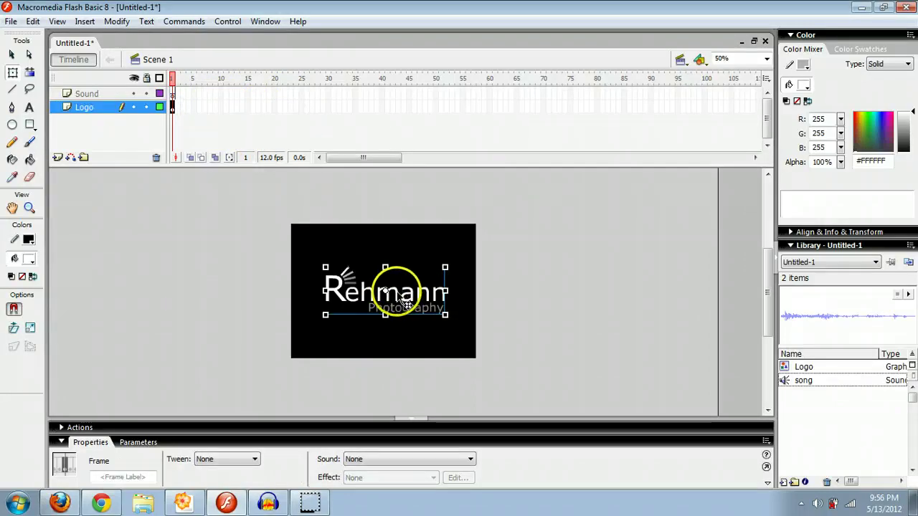
drag(406, 305, 570, 310)
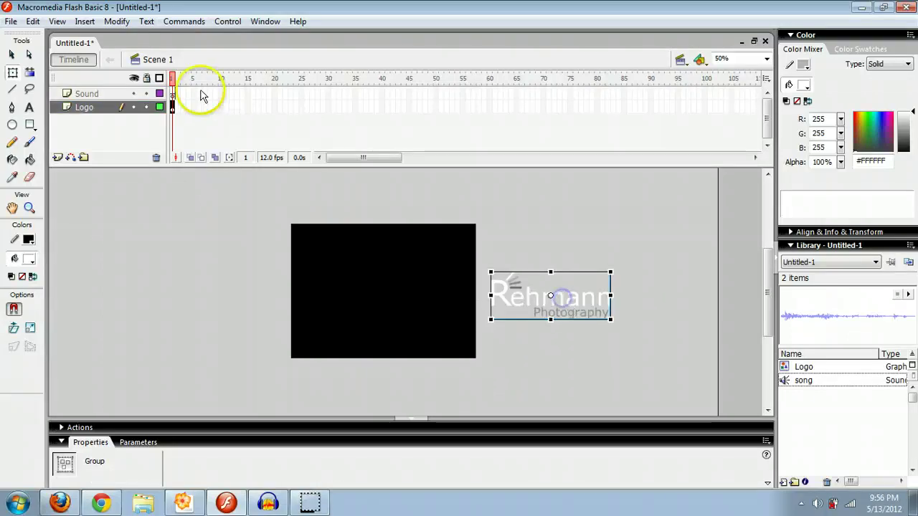
- Insert a keyframe at frame 30 of the Logo layer and move the logo back to the middle of the stage
click(328, 106)
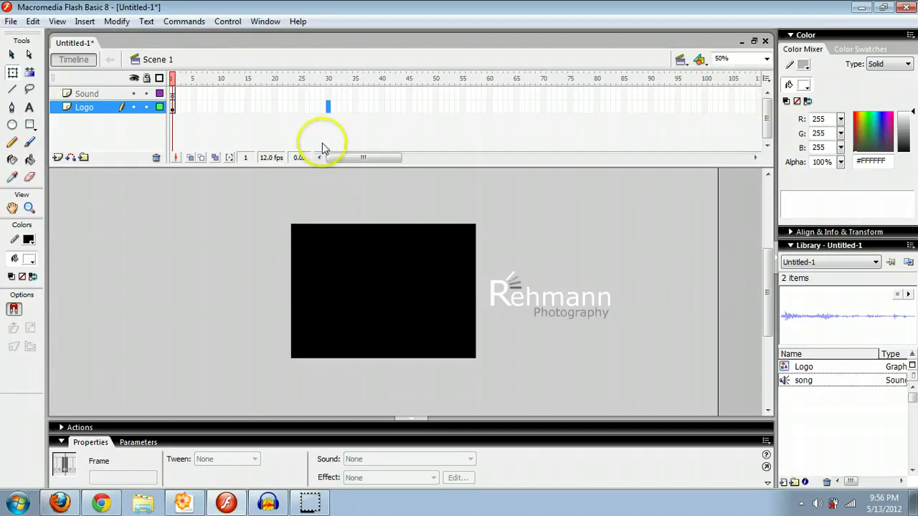
key(F6)
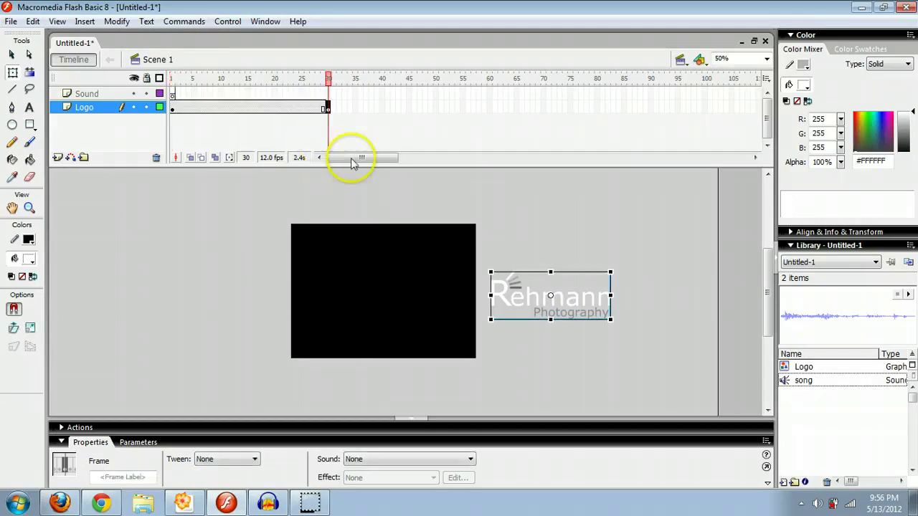
drag(537, 300, 377, 293)
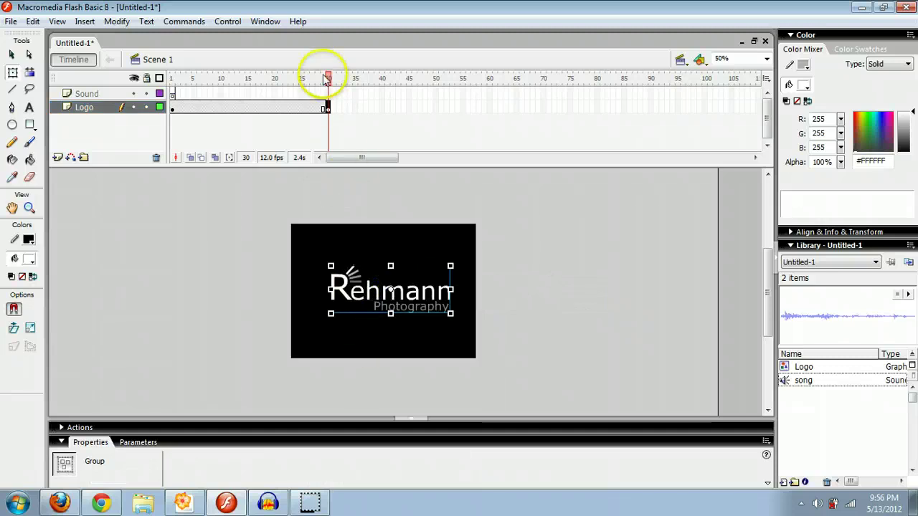
drag(322, 77, 324, 76)
- Create a motion tween between frames 1 and 30 of the Logo layer and play it back
click(258, 108)
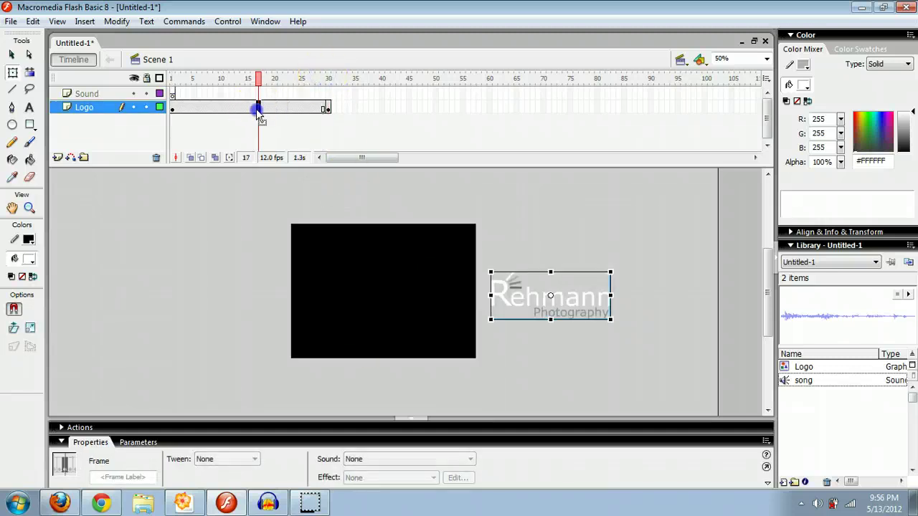
right_click(258, 110)
click(272, 120)
drag(258, 77, 259, 81)
key(Return)
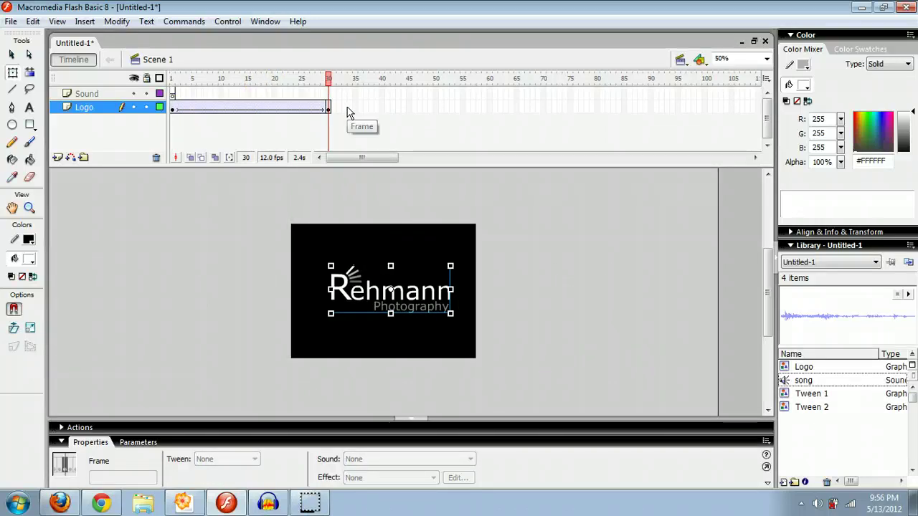
drag(329, 78, 331, 81)
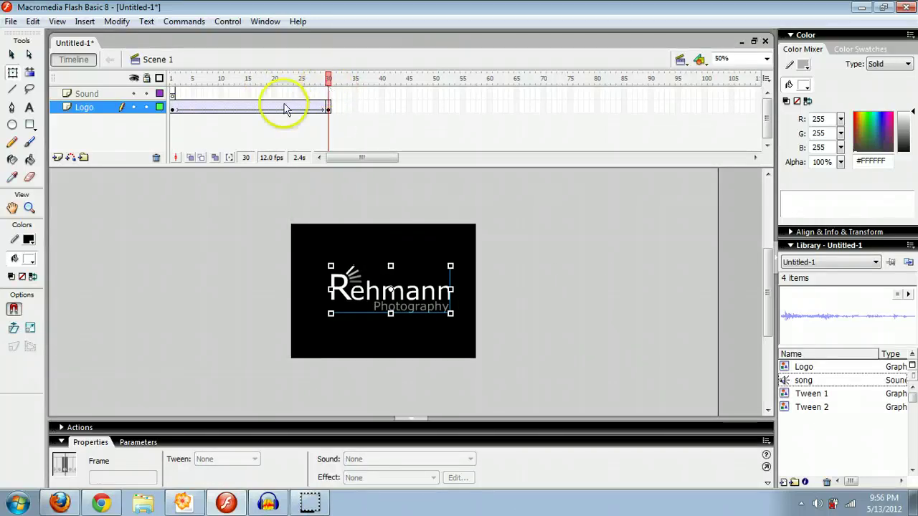
- Apply an Alpha color effect of 0% to the logo instance in frame 1
click(172, 108)
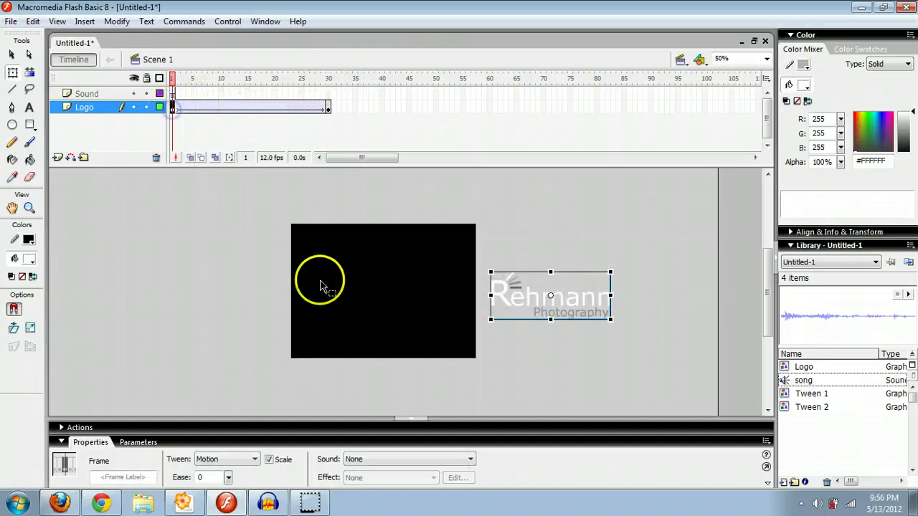
click(549, 295)
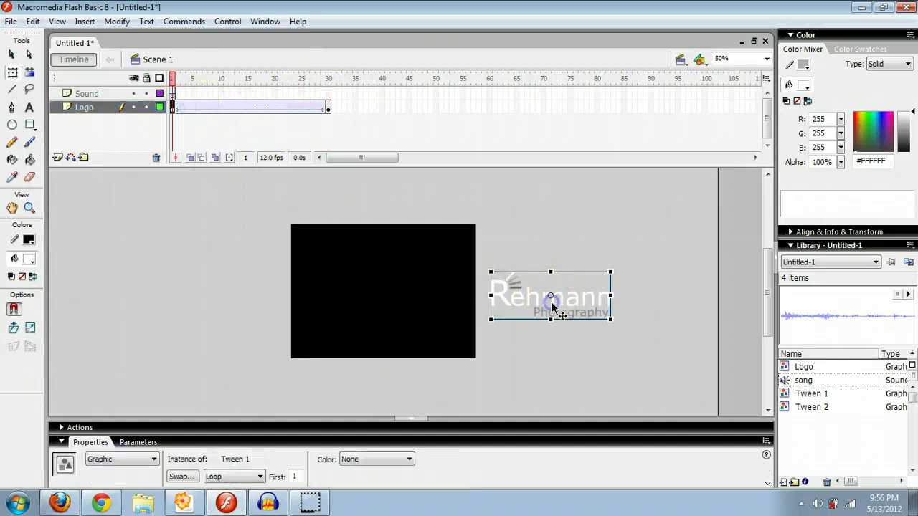
click(381, 461)
click(387, 495)
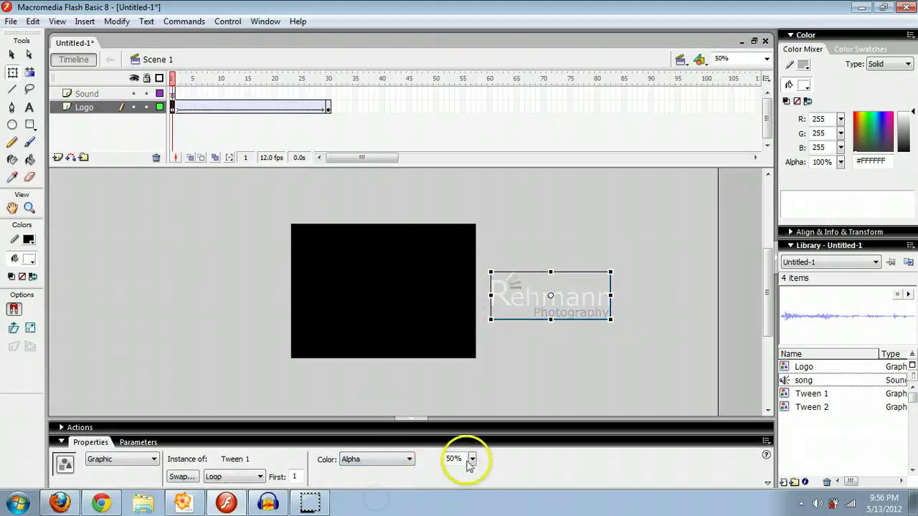
drag(472, 459, 471, 496)
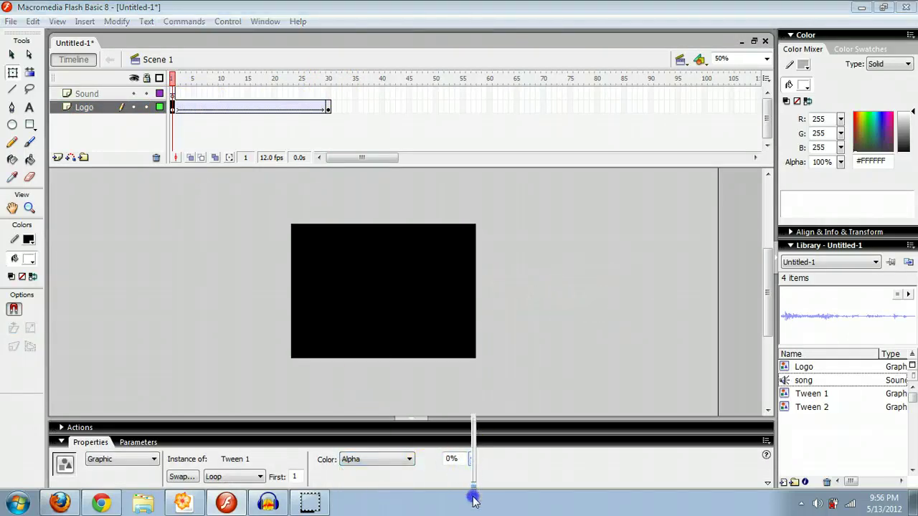
- Apply an Alpha color effect of 100% to the logo instance in frame 30 and test the movie
click(327, 108)
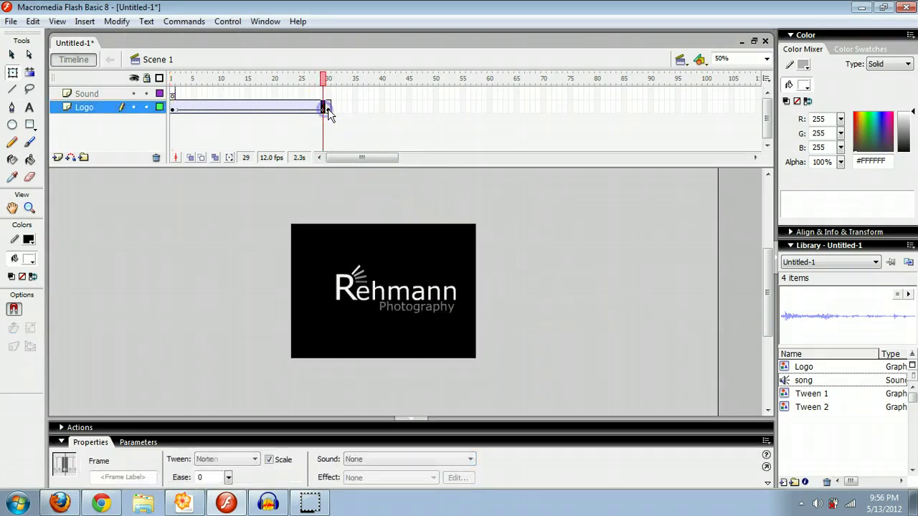
click(438, 459)
click(531, 466)
click(427, 292)
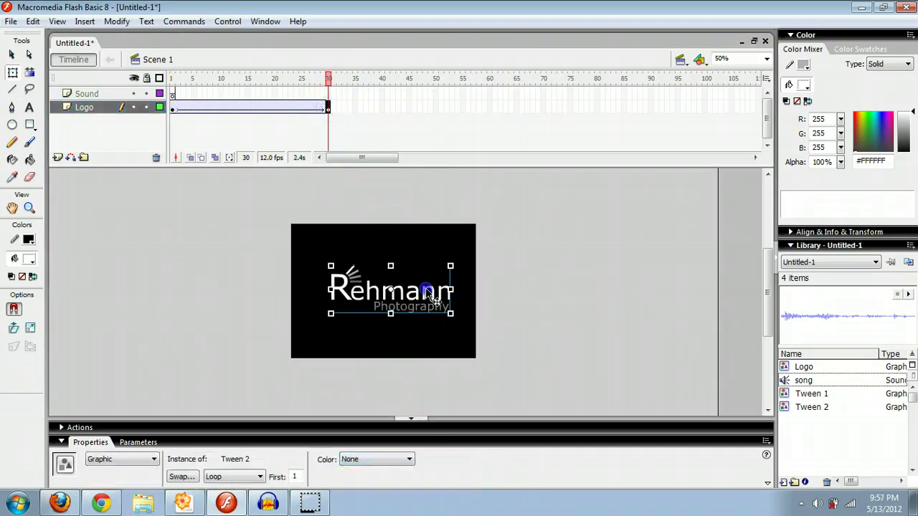
click(404, 460)
click(400, 492)
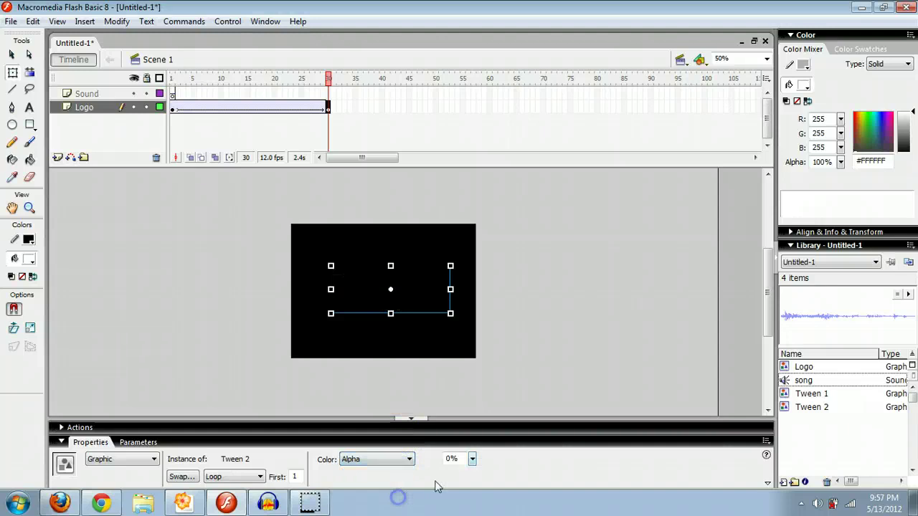
drag(473, 463, 481, 354)
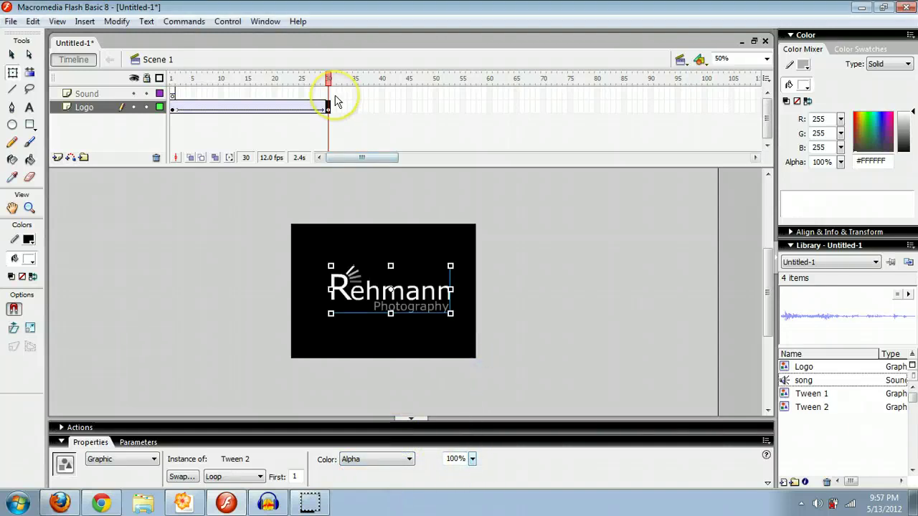
key(ctrl+Return)
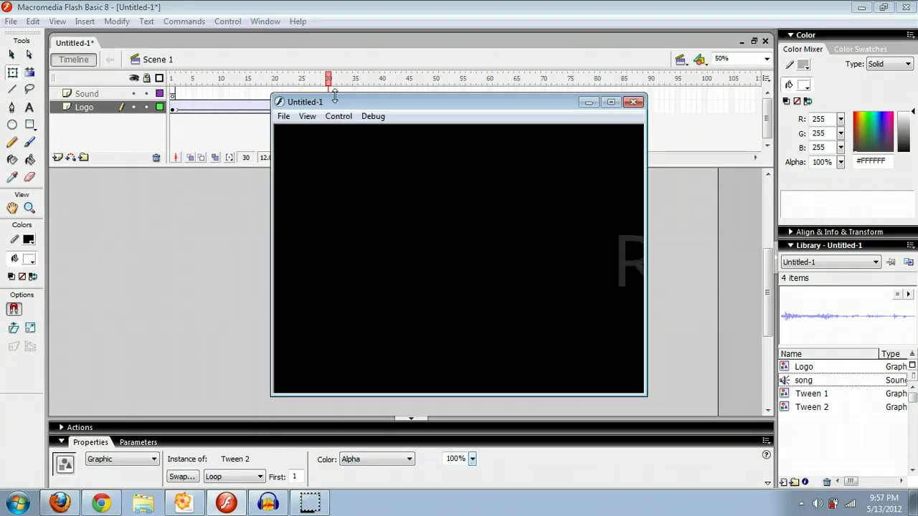
click(633, 102)
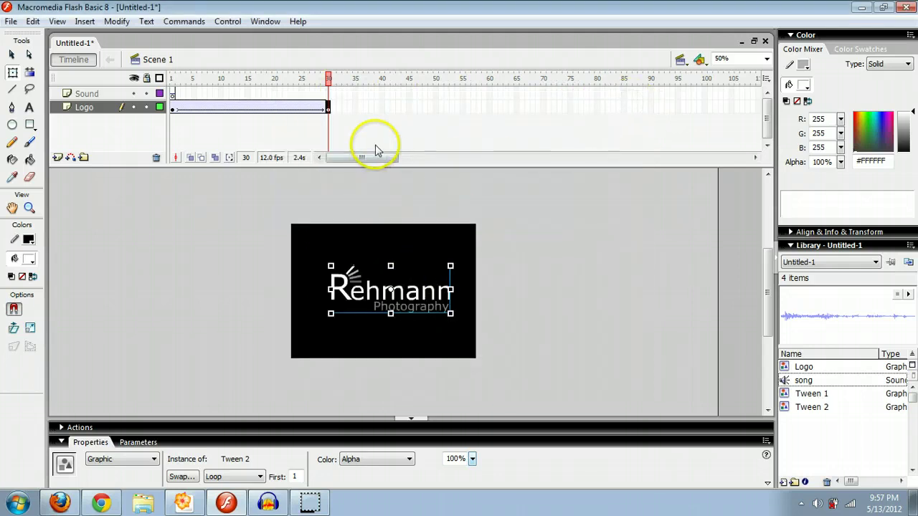
- Insert a keyframe at frame 40 of the Logo layer and preview the timeline up to it
click(382, 108)
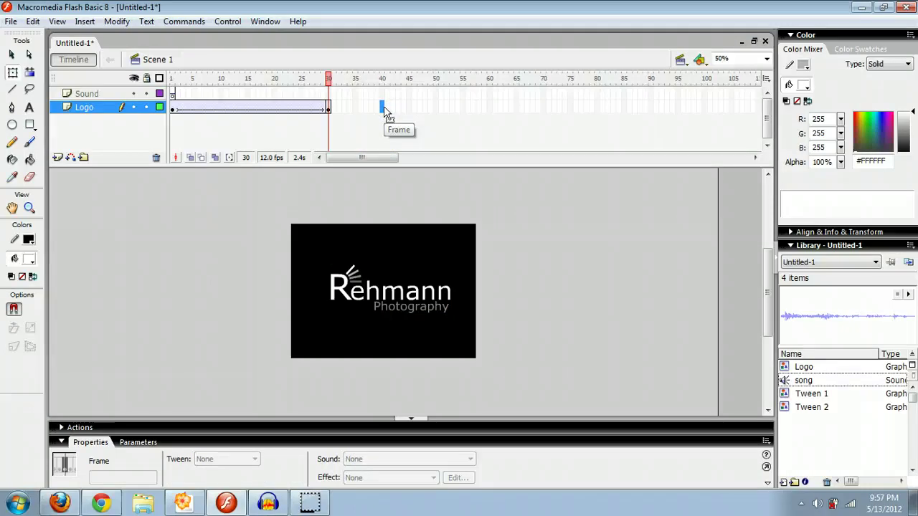
key(F6)
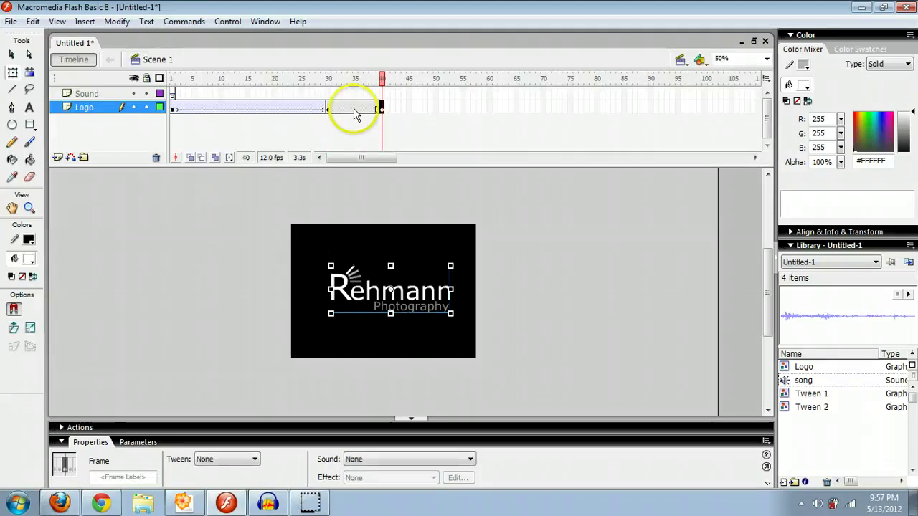
click(378, 79)
key(Return)
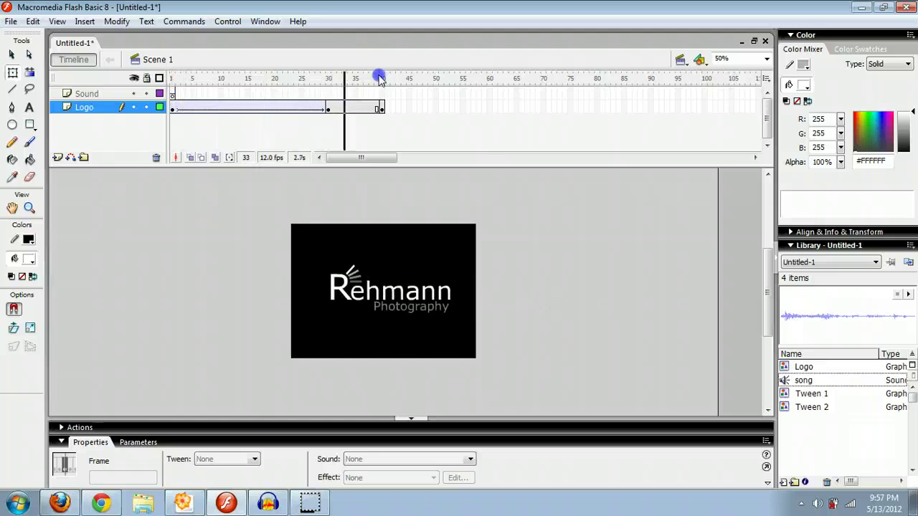
click(380, 77)
click(379, 108)
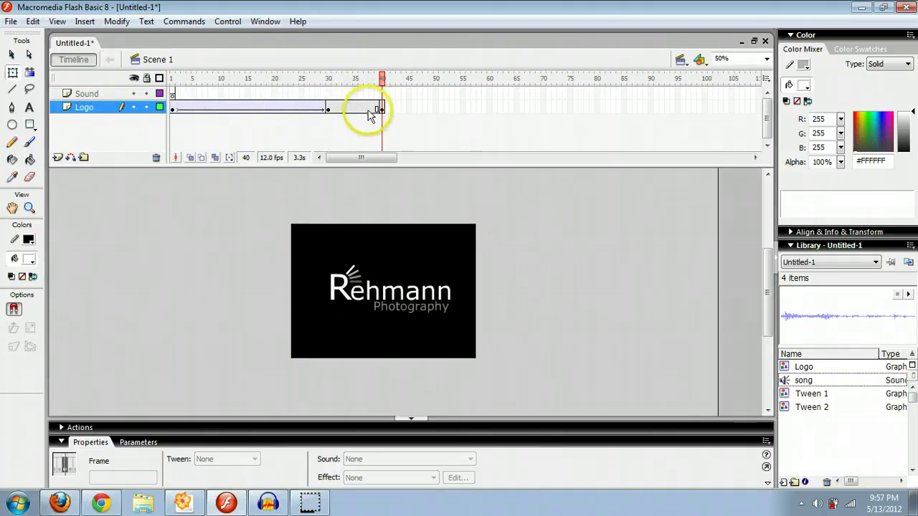
key(F6)
click(382, 80)
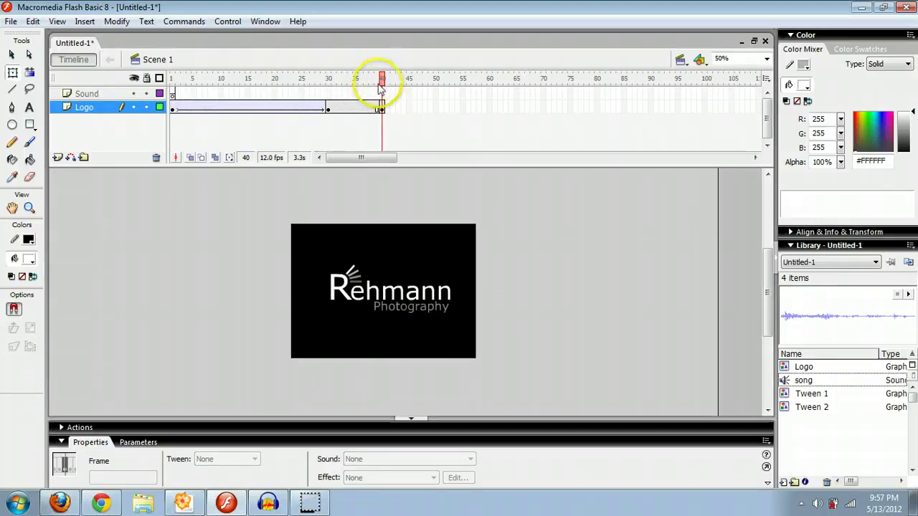
- Insert a keyframe at frame 60 of the Logo layer
click(488, 94)
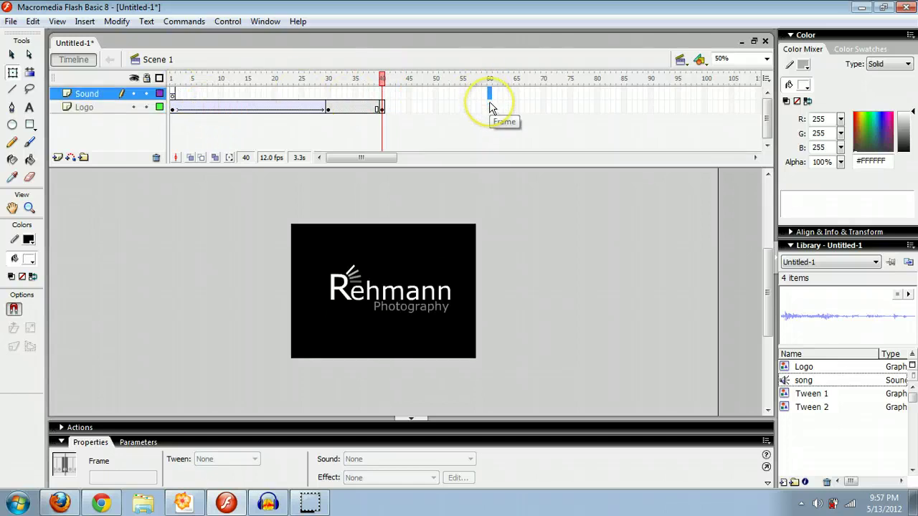
click(490, 108)
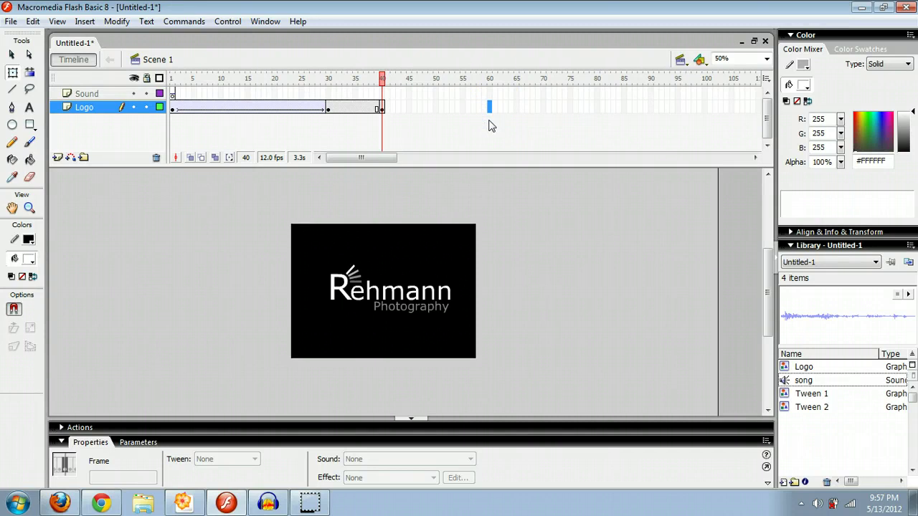
key(F6)
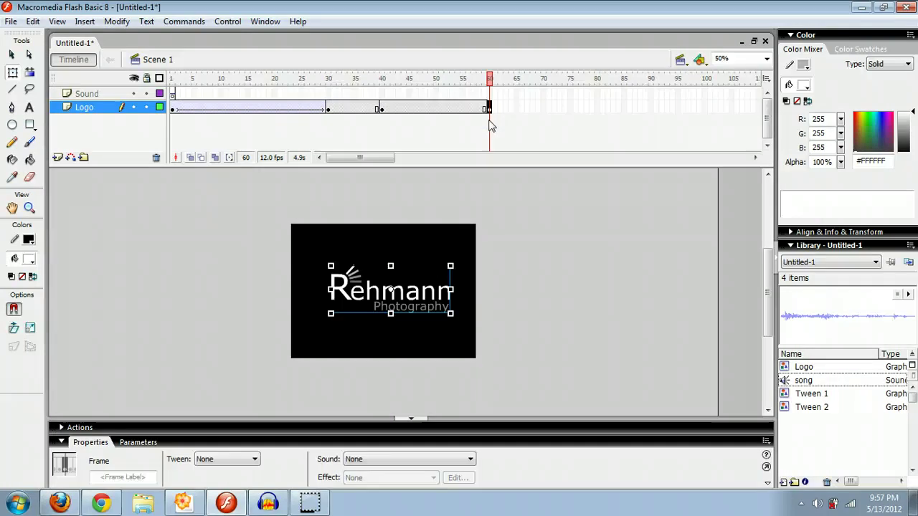
- Insert a keyframe at frame 60 of the Sound layer and move back through the timeline to check the animation
click(486, 94)
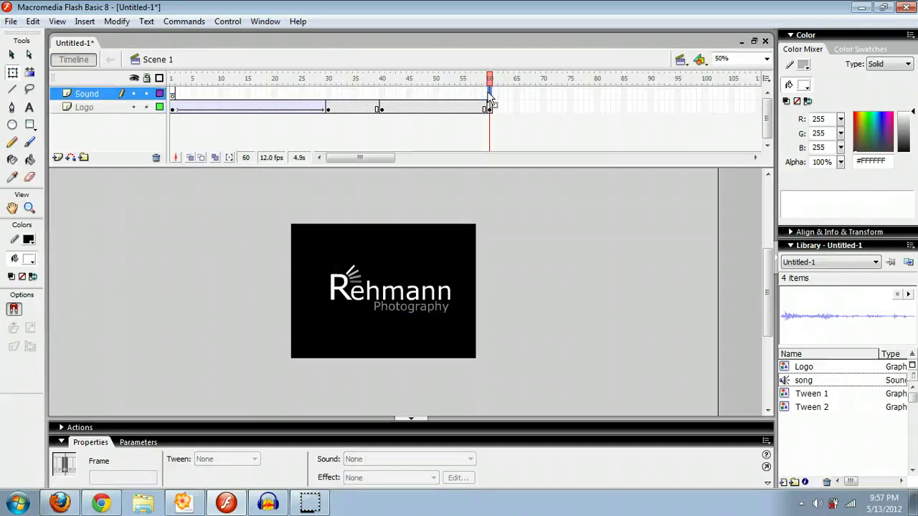
key(F5)
click(486, 82)
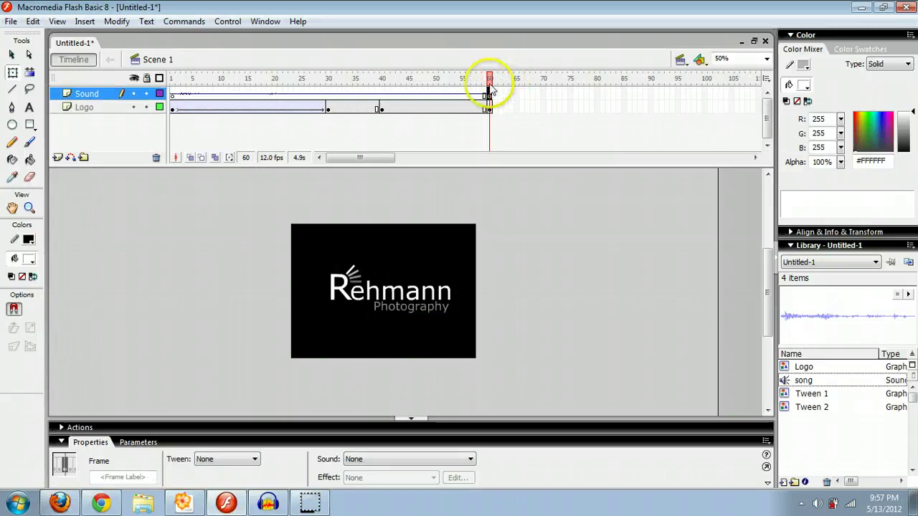
key(comma)
key(comma)
key(comma)
key(comma)
key(comma)
key(comma)
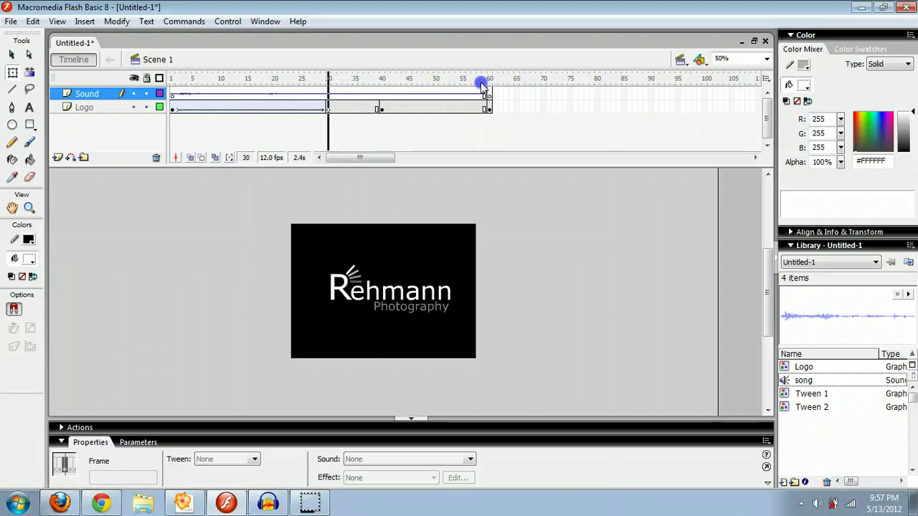
- Insert a blank keyframe at frame 40 of the Sound layer
click(381, 94)
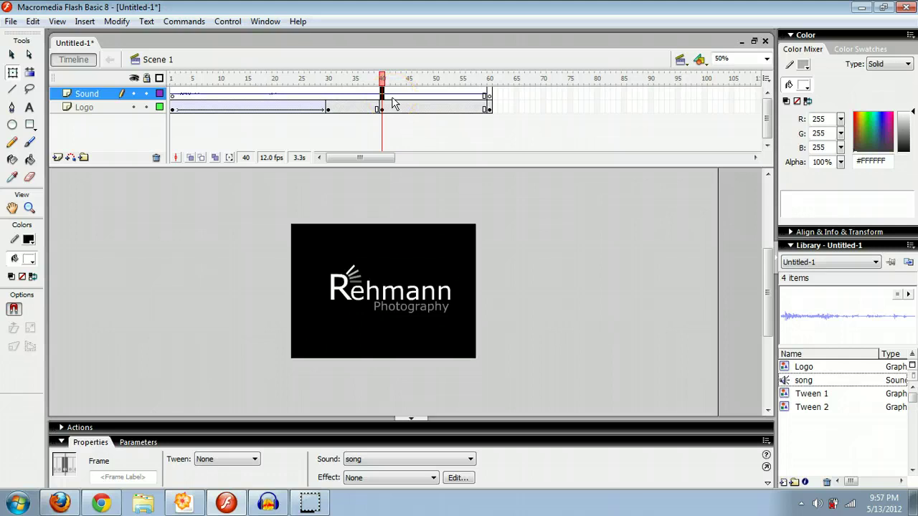
key(F7)
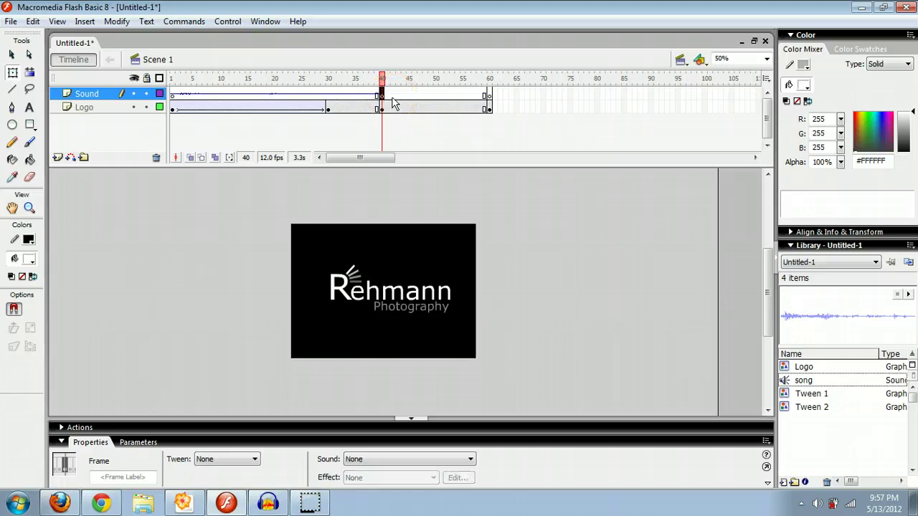
- Switch to Chrome and play the first flash bulb sound in the FindSounds search results
click(9, 24)
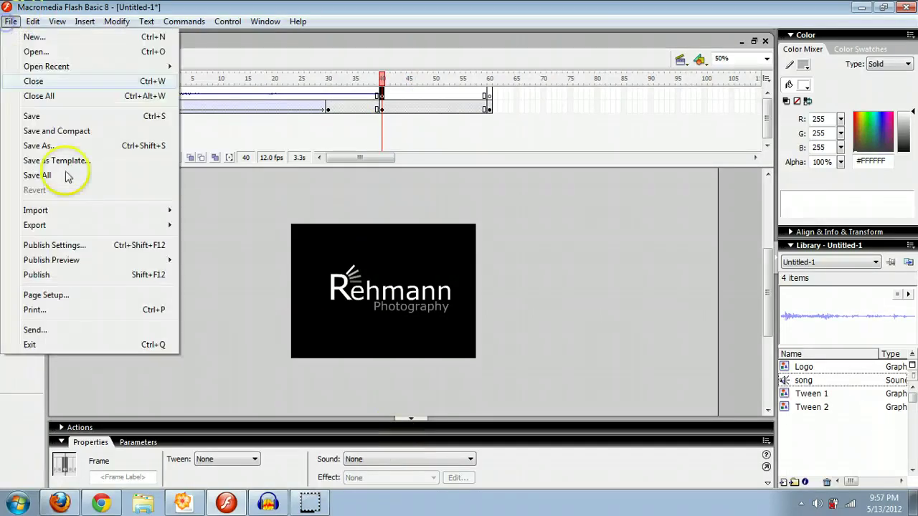
mouse_move(78, 211)
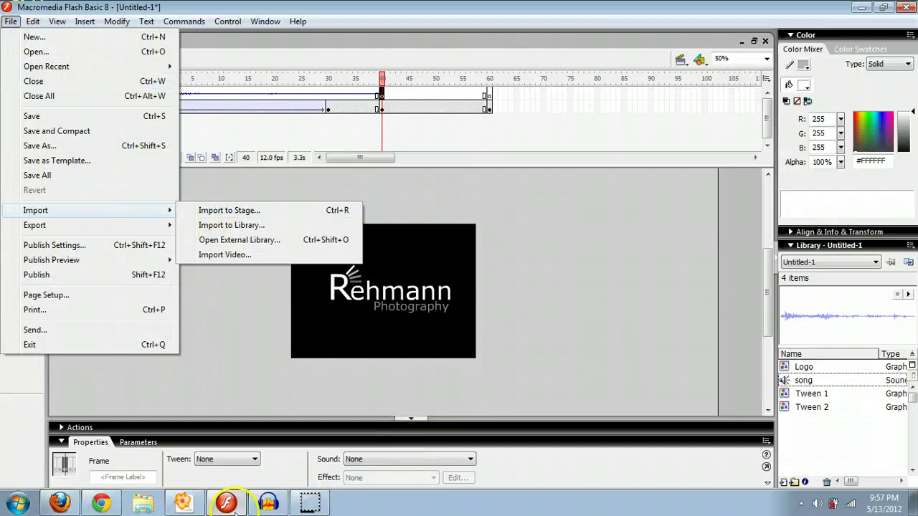
click(103, 504)
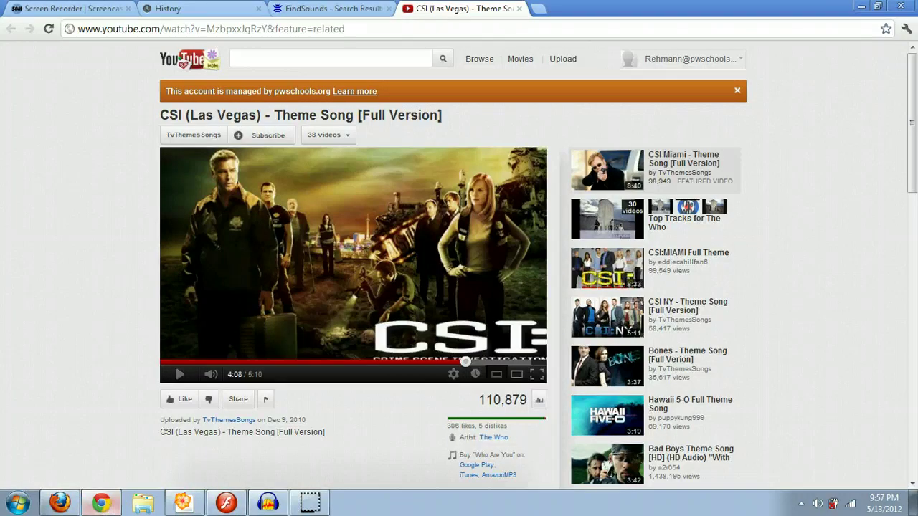
click(330, 8)
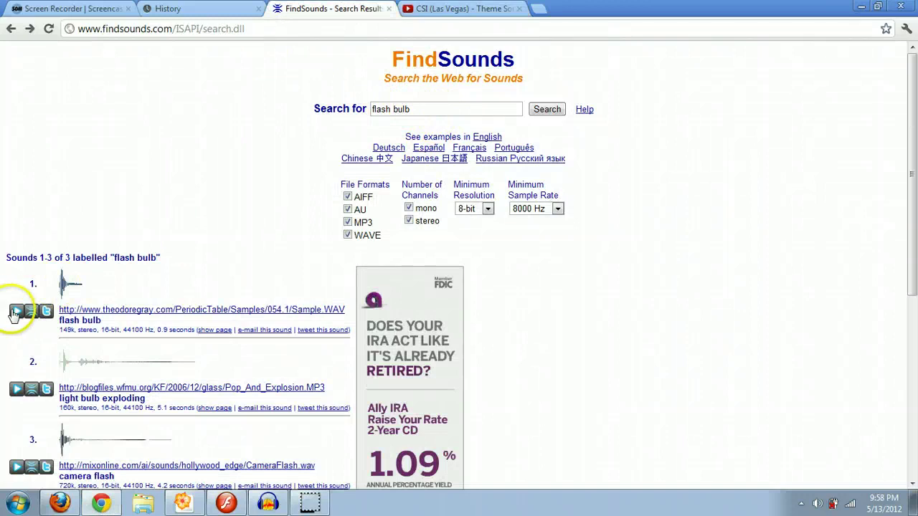
click(15, 312)
click(10, 30)
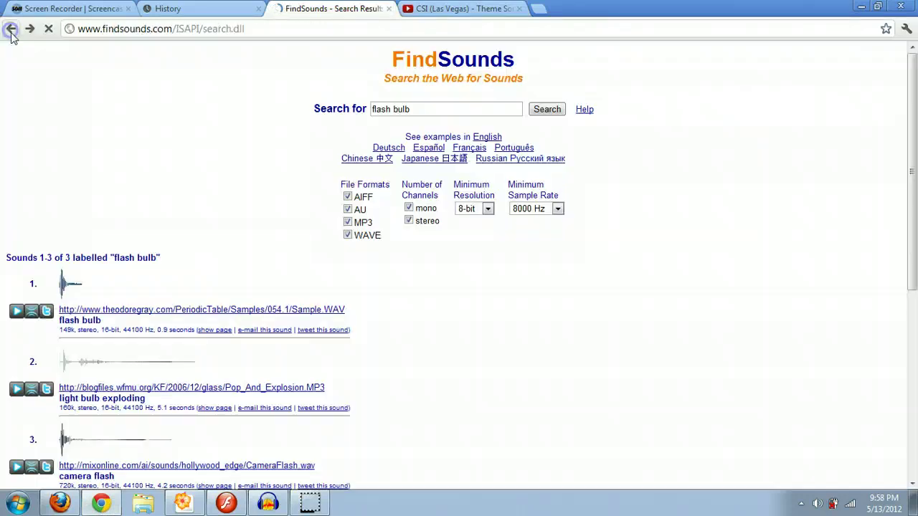
- Save the linked flash bulb sound to the Desktop as the wave file Sample
right_click(175, 316)
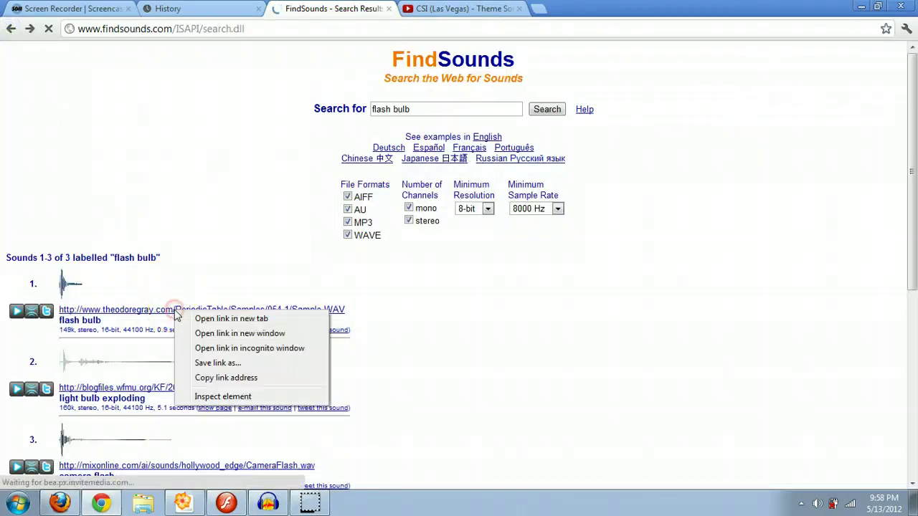
click(236, 363)
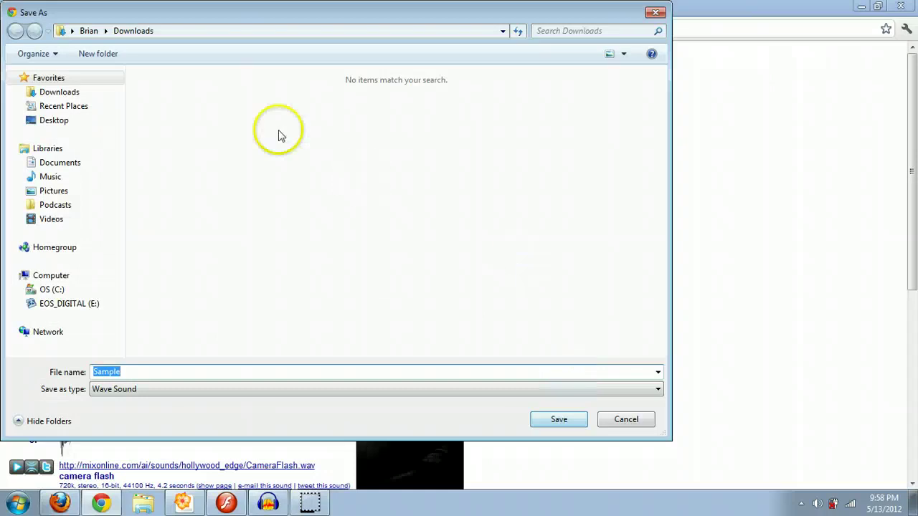
click(54, 119)
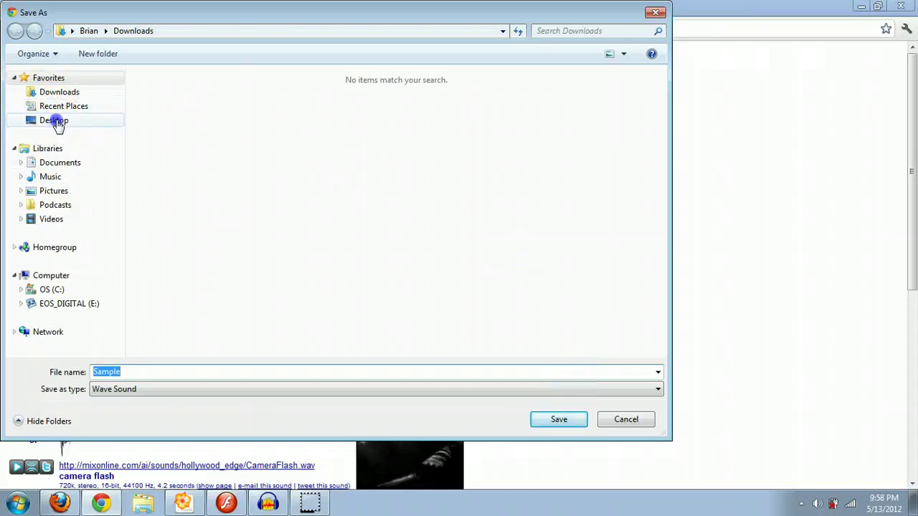
click(559, 423)
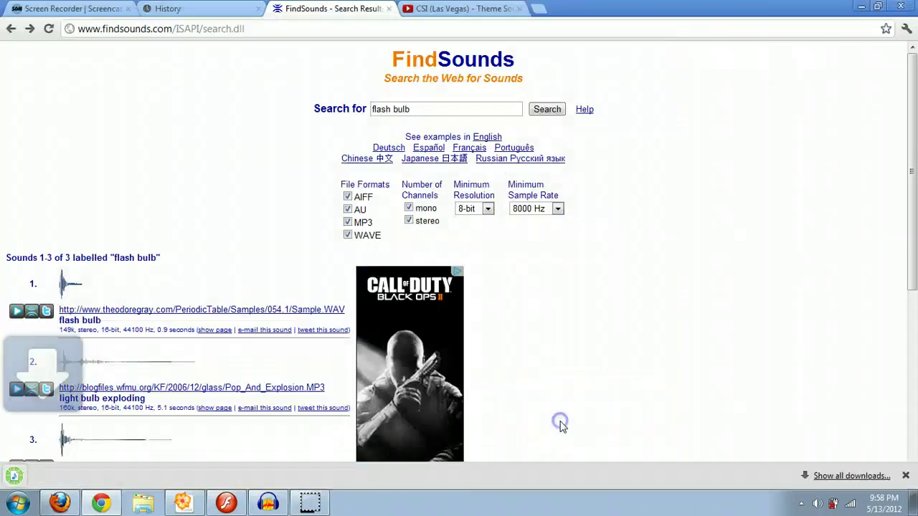
- Switch back to Flash and import the Sample wave file from the Desktop into the library
click(226, 503)
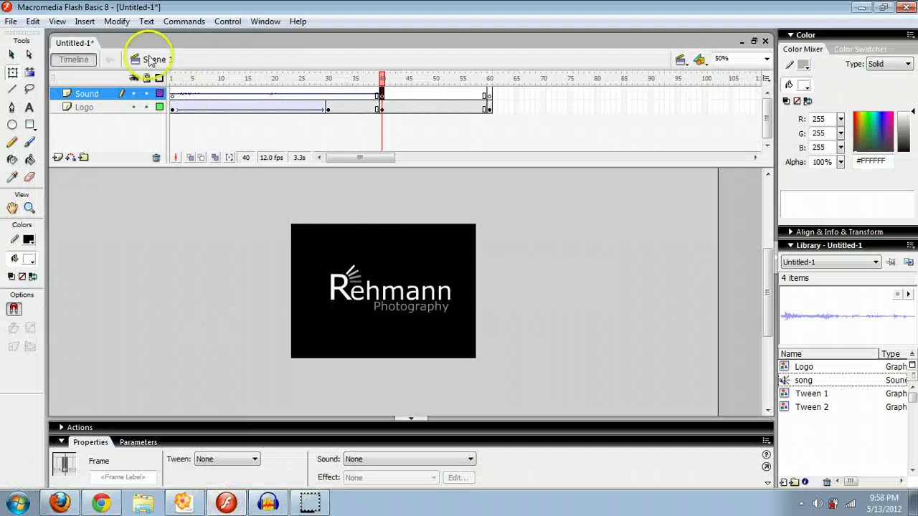
click(10, 21)
mouse_move(77, 210)
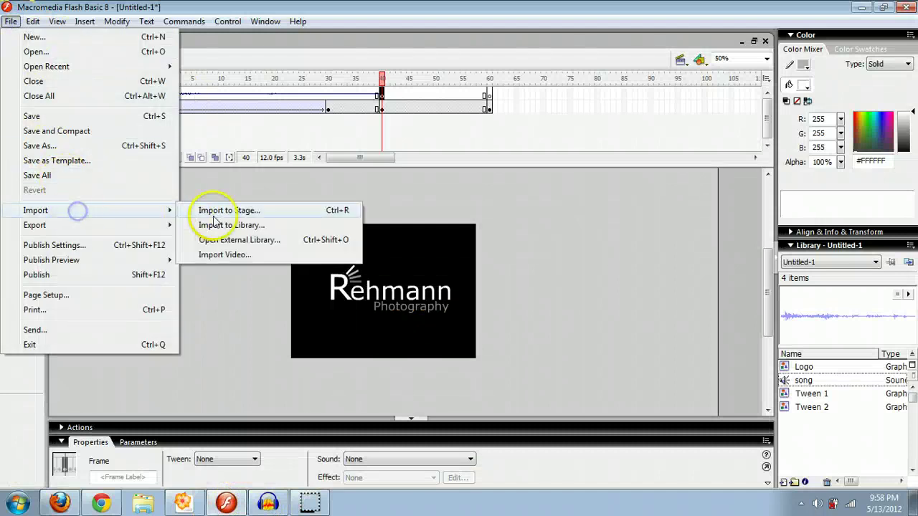
click(232, 224)
drag(686, 188, 693, 309)
click(421, 285)
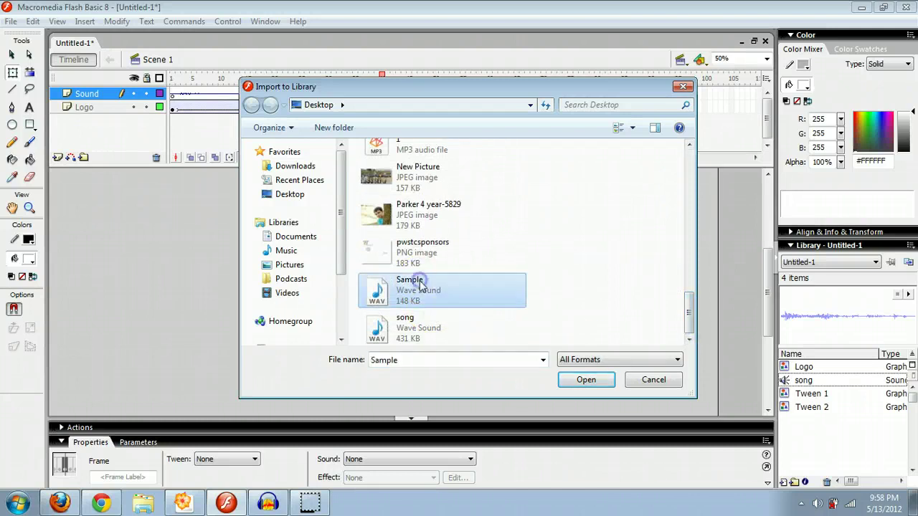
click(588, 380)
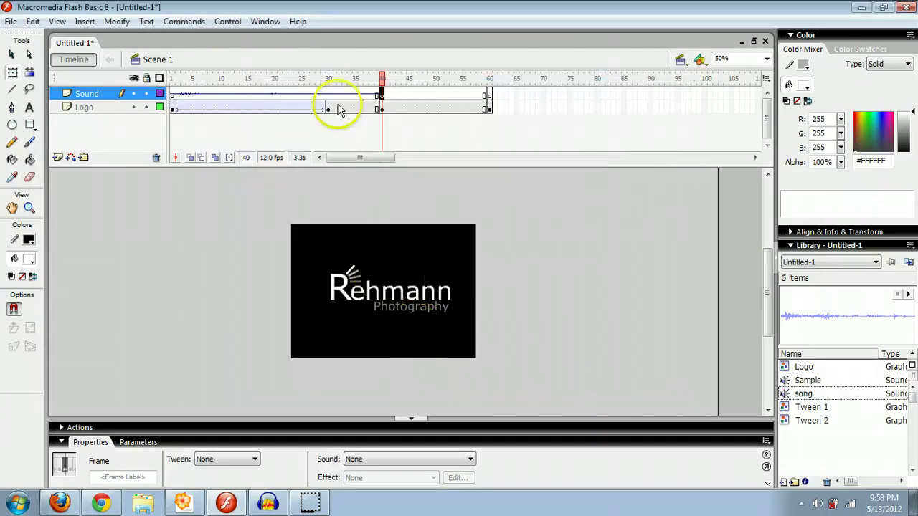
- Assign the Sample sound to frame 40 of the Sound layer and scrub the playhead around that frame
click(382, 94)
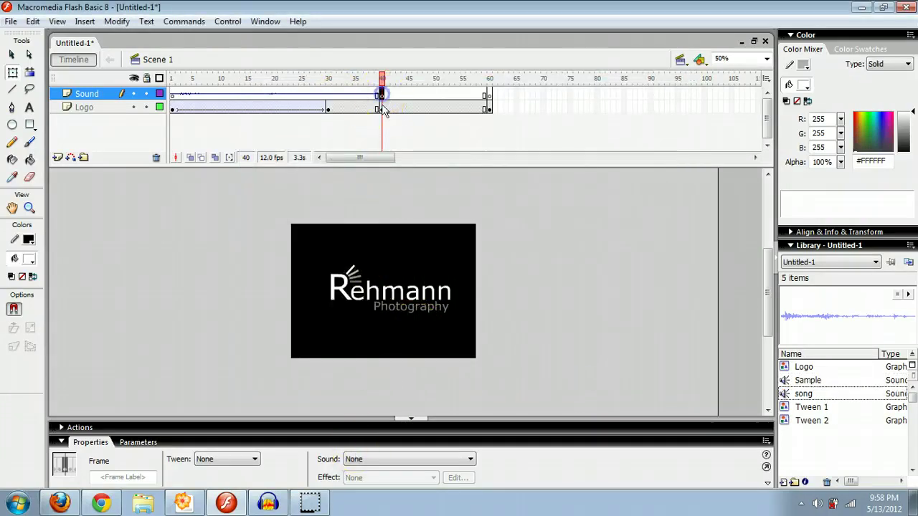
click(436, 459)
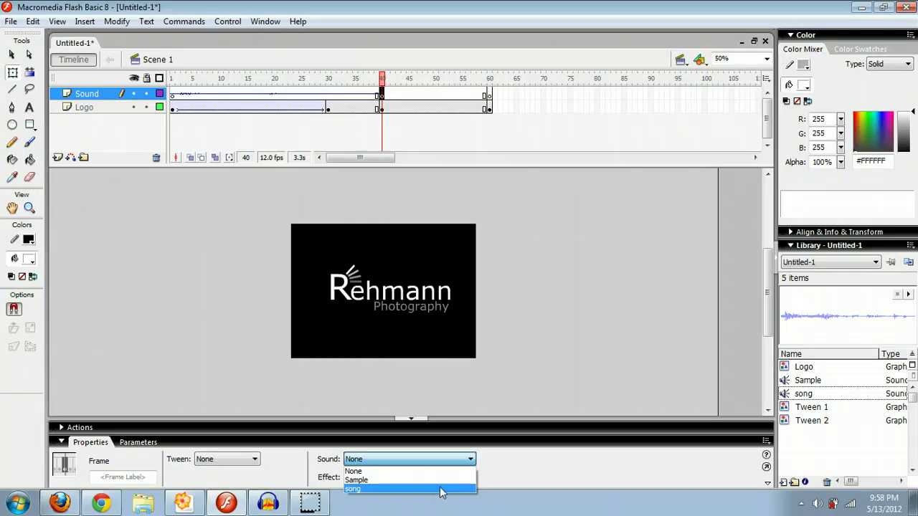
click(434, 479)
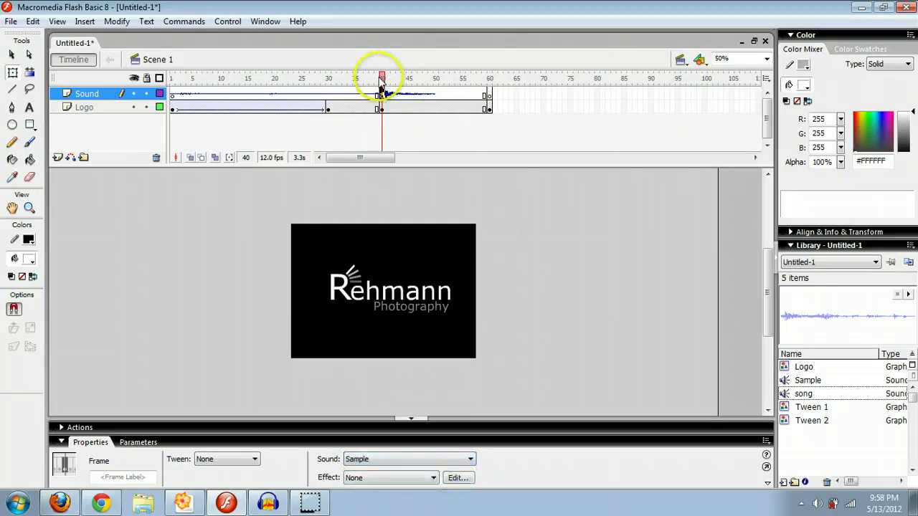
drag(382, 80, 380, 80)
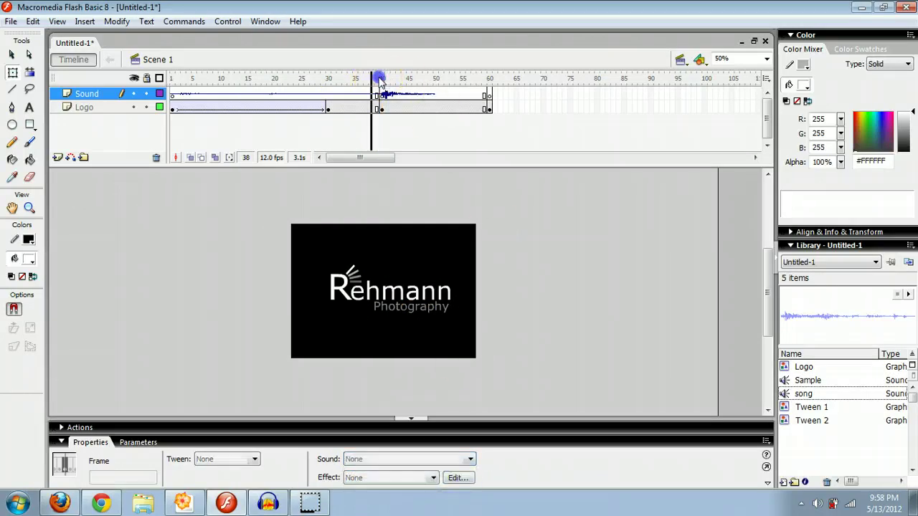
drag(380, 80, 375, 83)
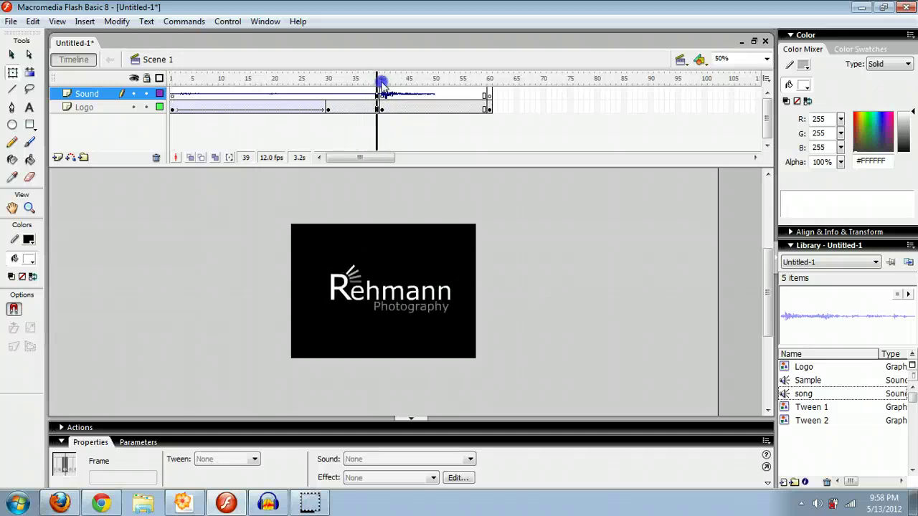
click(382, 83)
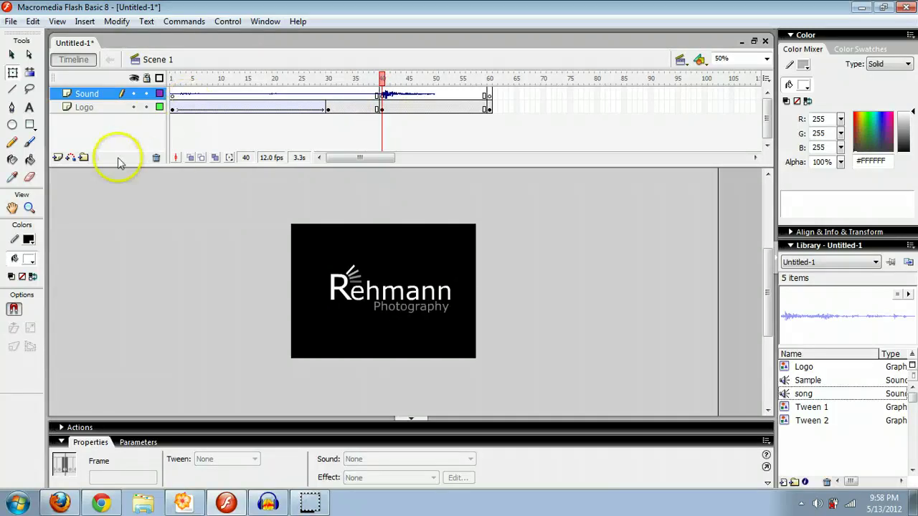
- Add a new layer named Flash and place it between the Sound and Logo layers
click(57, 157)
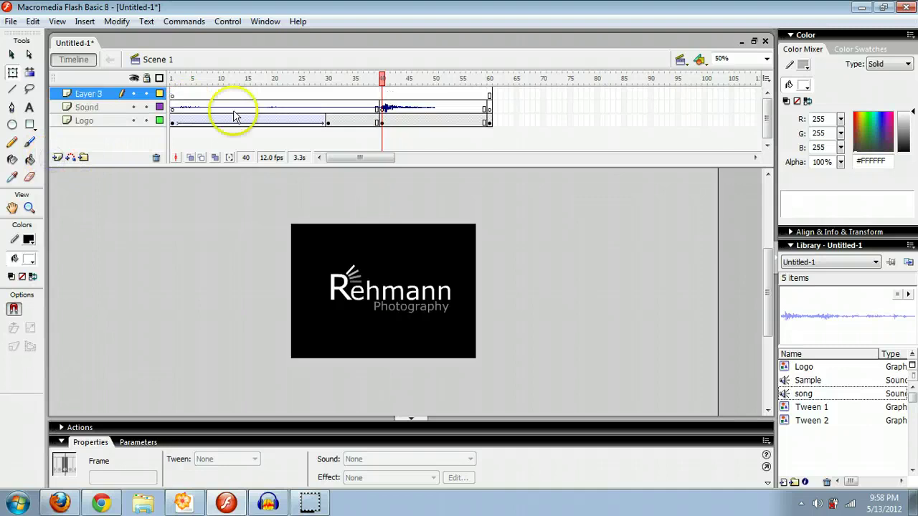
drag(85, 93, 84, 114)
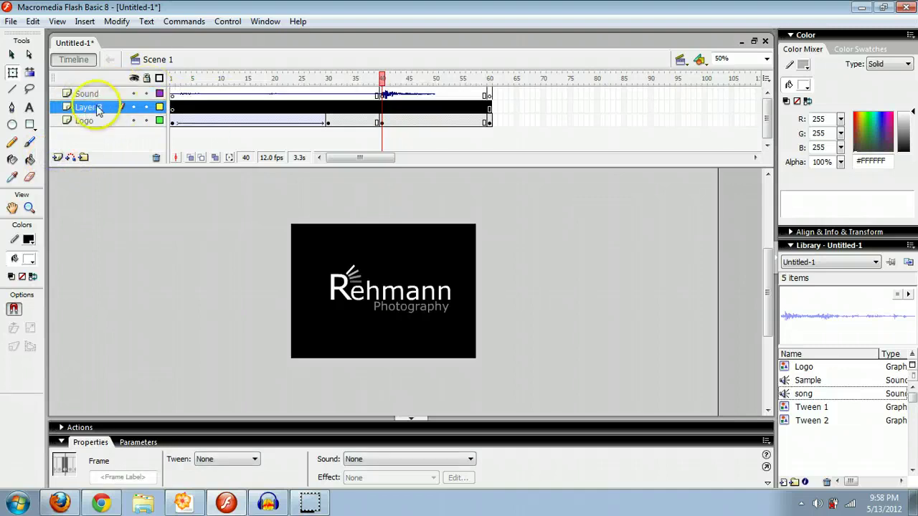
double_click(93, 108)
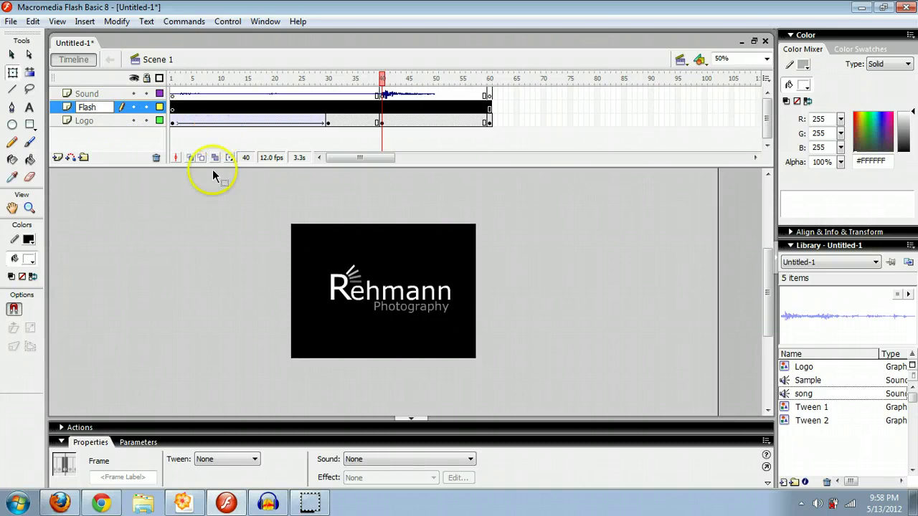
click(225, 217)
- Insert a keyframe at frame 40 of the Flash layer and draw a white, black-outlined rectangle there, slightly larger than the stage
click(381, 109)
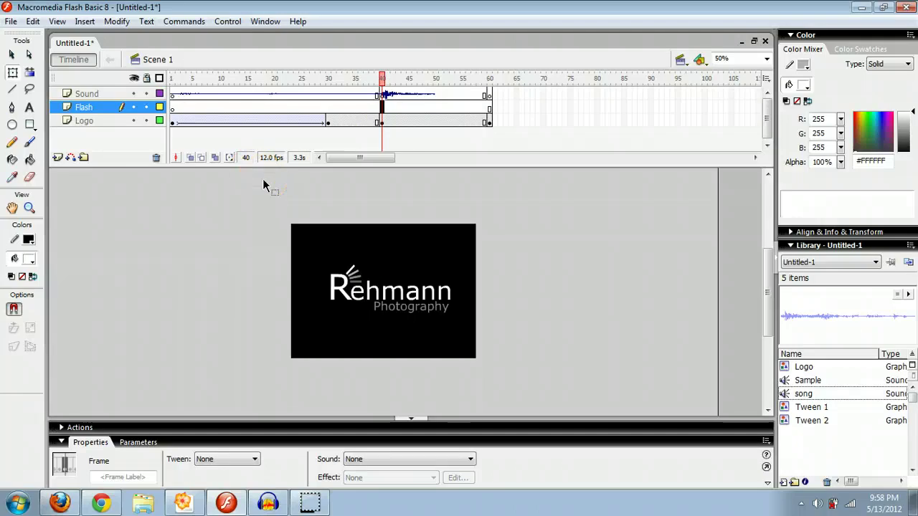
click(29, 126)
drag(287, 221, 484, 364)
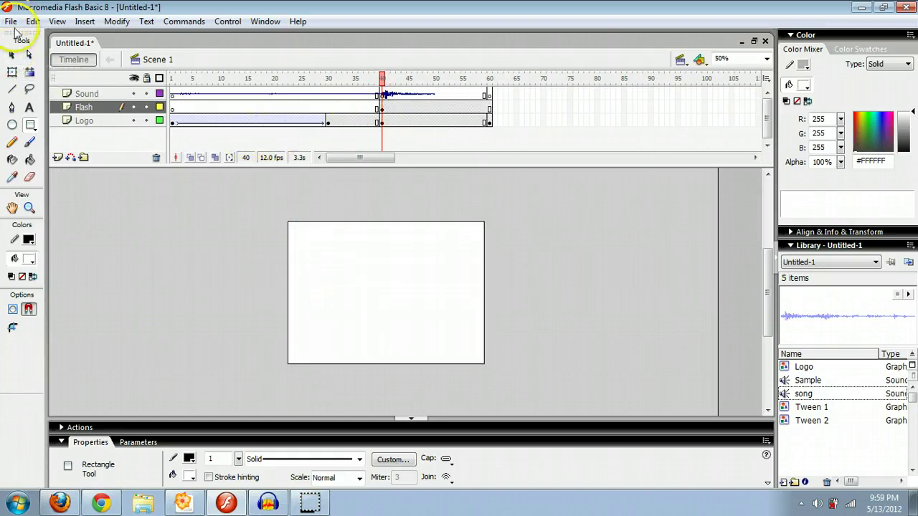
- Delete the black outline around the white rectangle on the Flash layer, keeping its fill
click(12, 56)
click(328, 311)
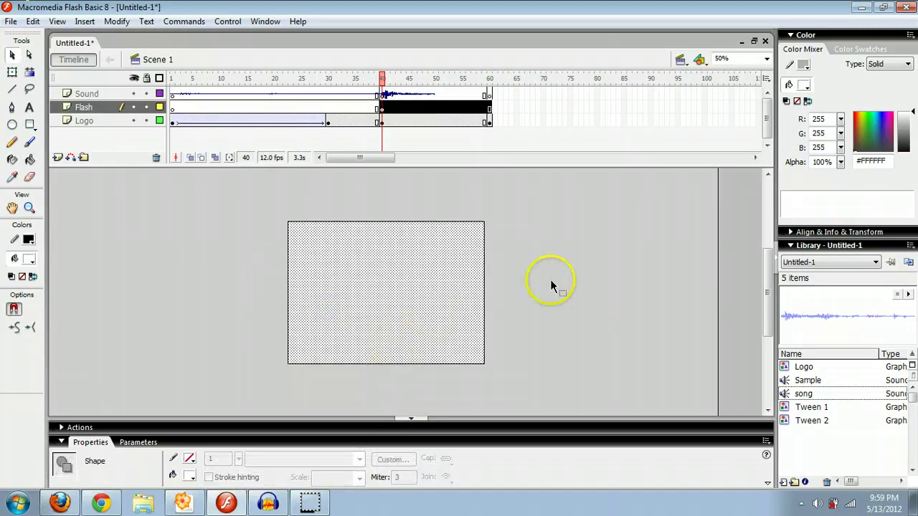
click(486, 228)
click(467, 224)
click(471, 222)
double_click(472, 224)
key(Delete)
click(576, 266)
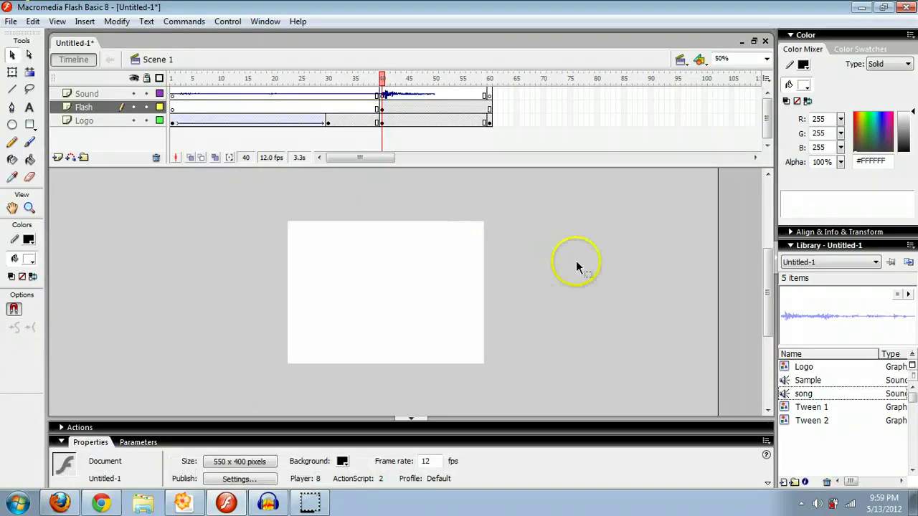
- Insert a keyframe at frame 45 of the Flash layer
click(384, 77)
key(Return)
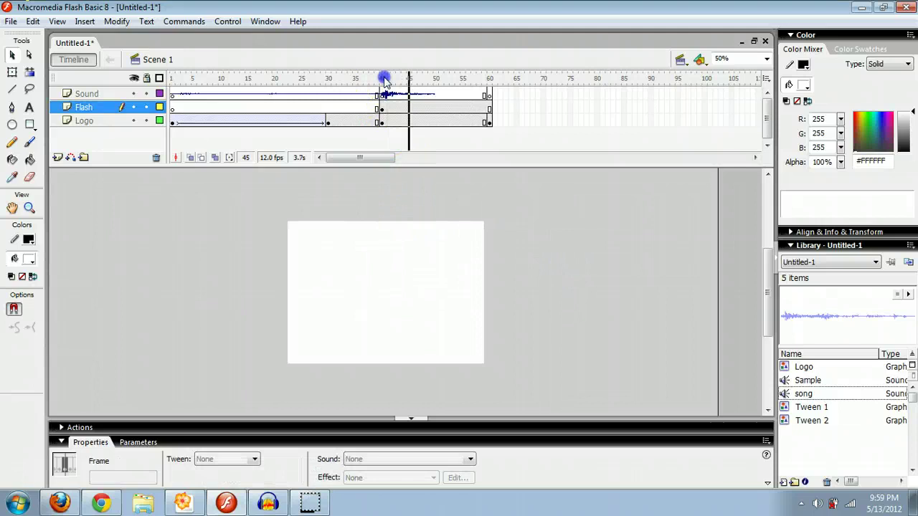
click(409, 109)
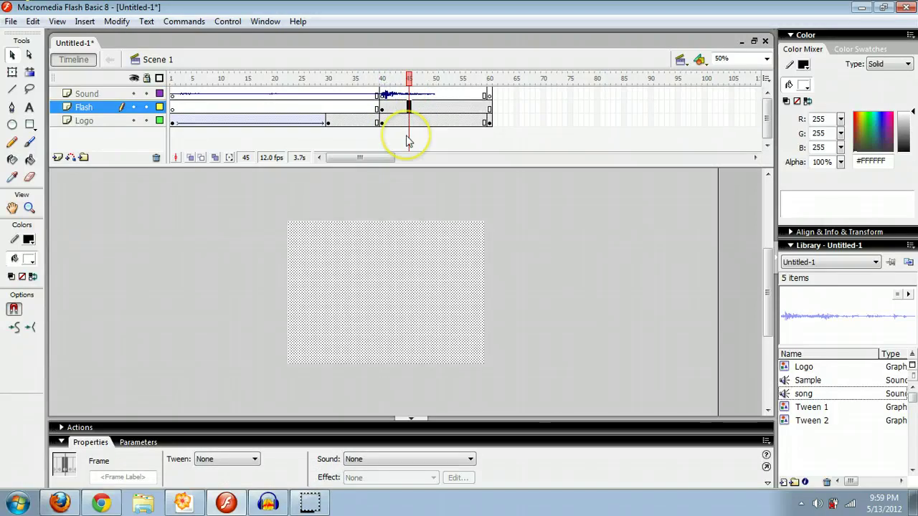
key(F6)
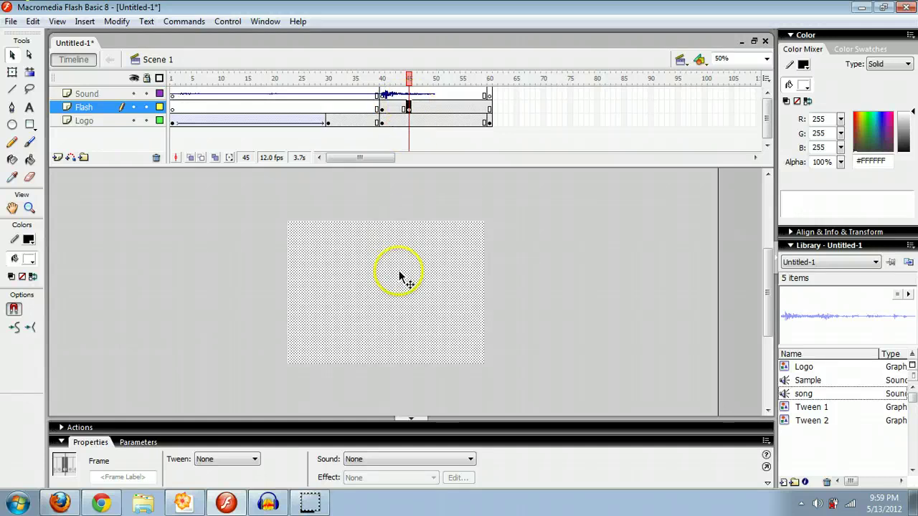
- Insert keyframes at frames 41 and 42 of the Flash layer
click(391, 122)
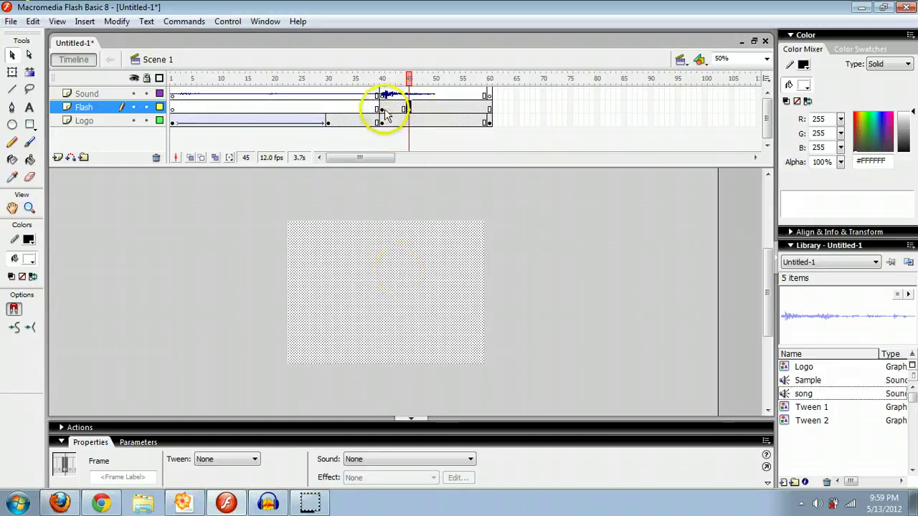
click(383, 327)
click(518, 293)
click(387, 280)
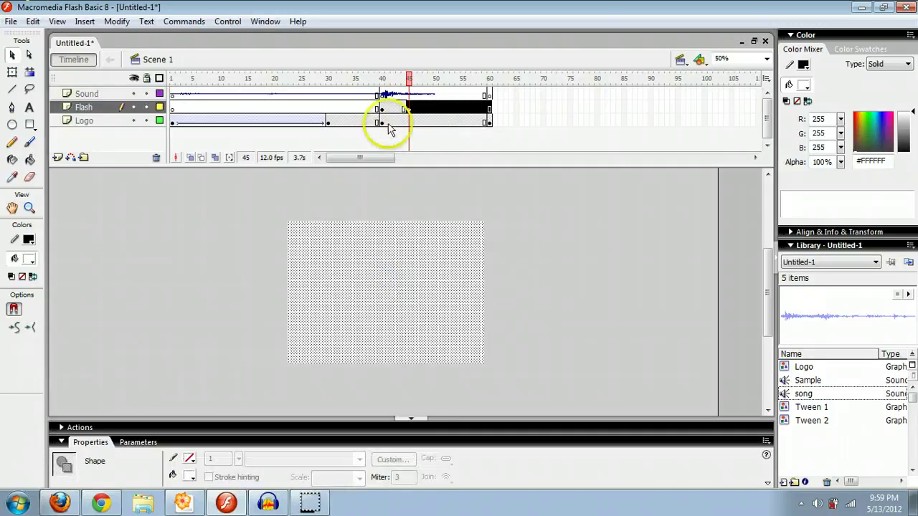
click(387, 108)
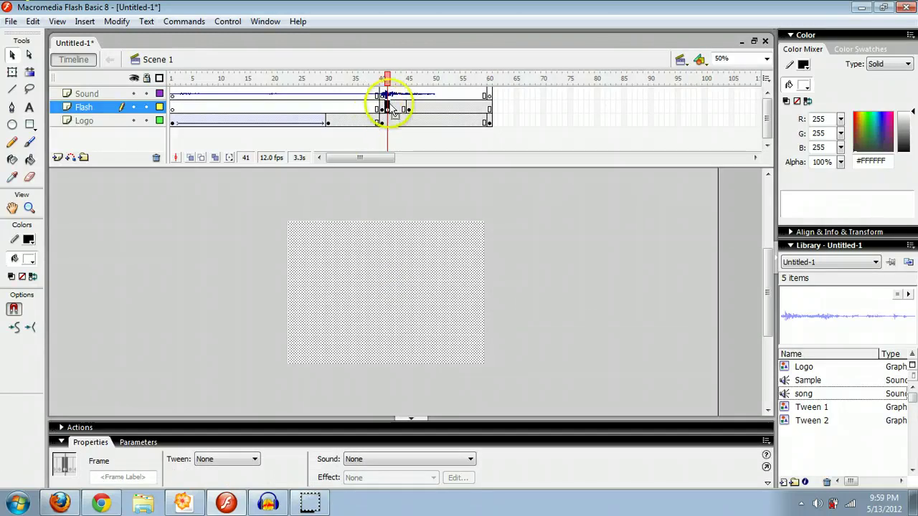
click(393, 109)
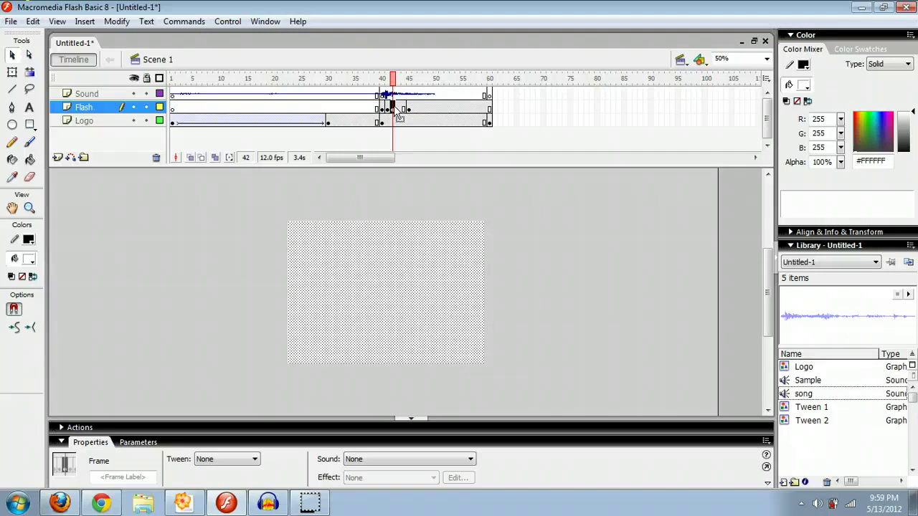
- Delete the white rectangle at frame 45 of the Flash layer and move that keyframe to frame 43
click(409, 109)
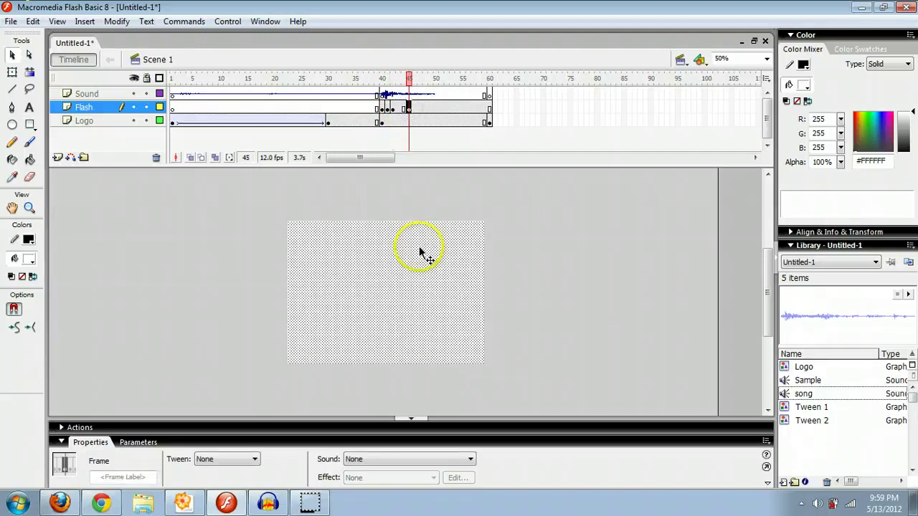
click(424, 254)
click(408, 108)
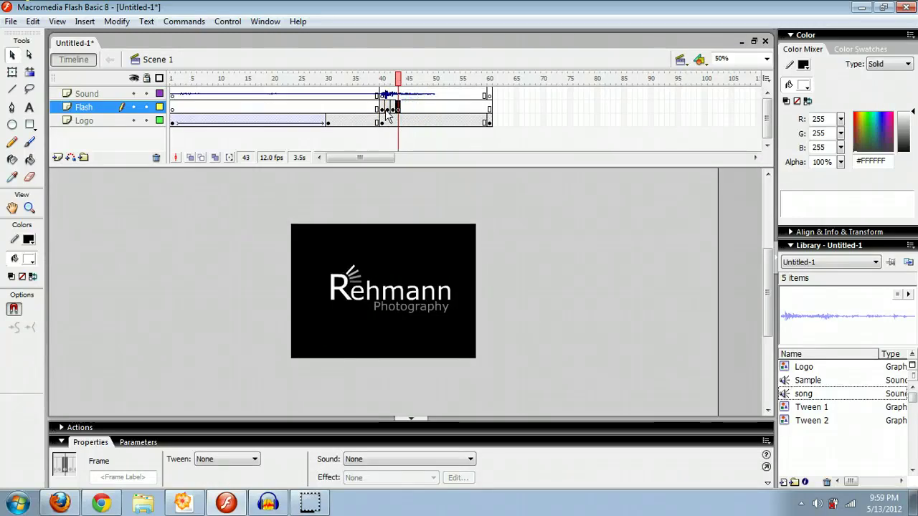
- Convert the white rectangle at frame 40 of the Flash layer into a graphic symbol named "flash"
click(381, 108)
click(488, 305)
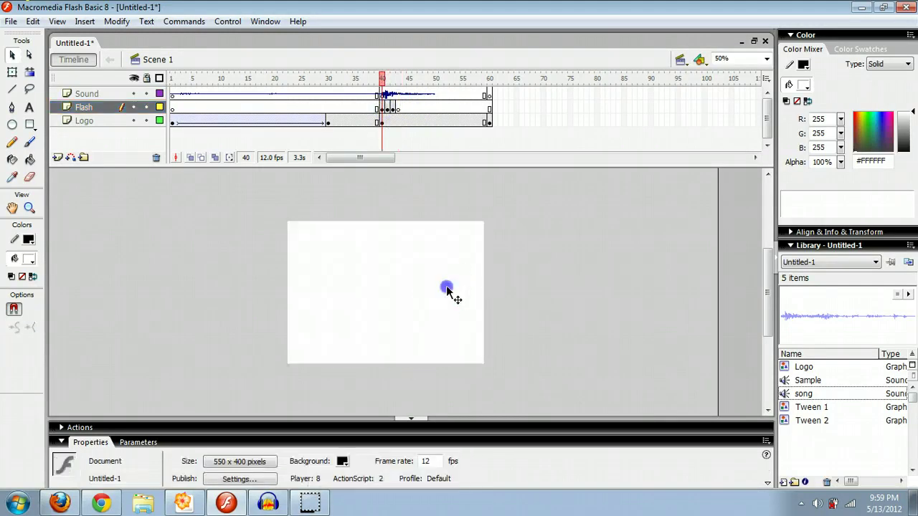
click(447, 291)
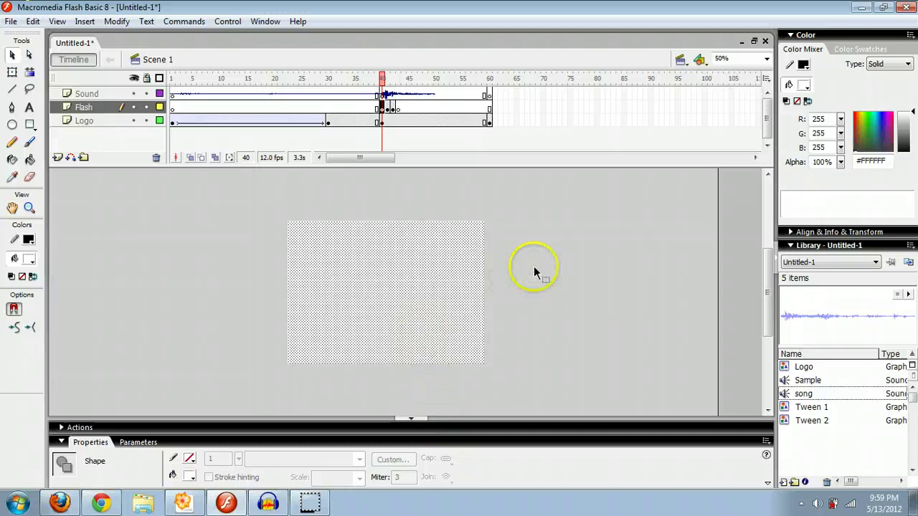
click(392, 108)
click(381, 109)
click(413, 288)
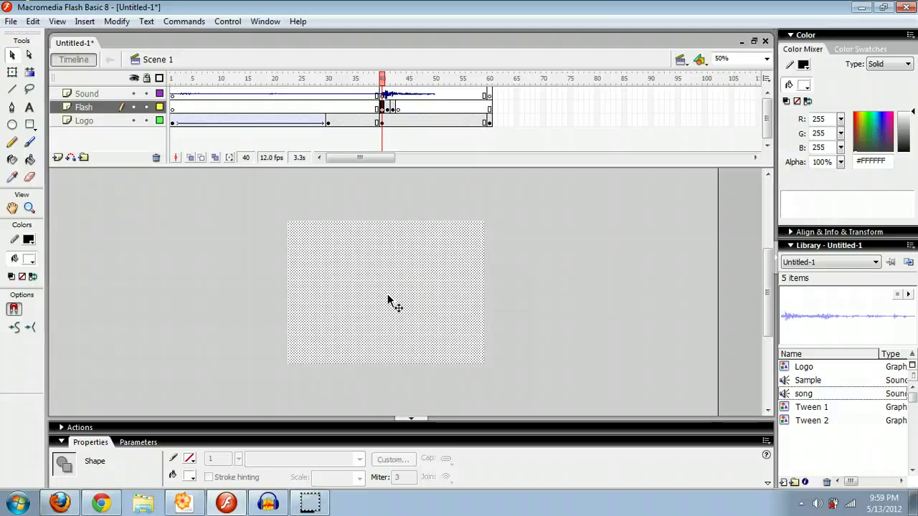
key(F8)
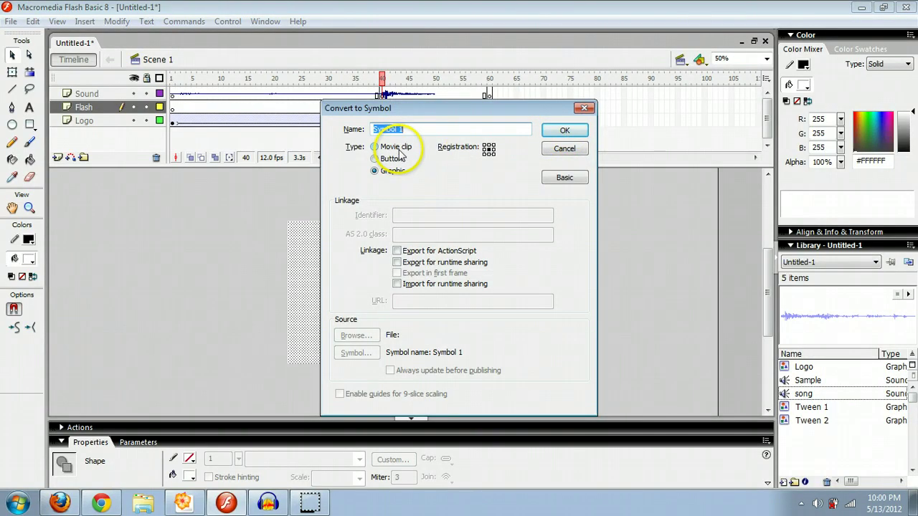
text(flash)
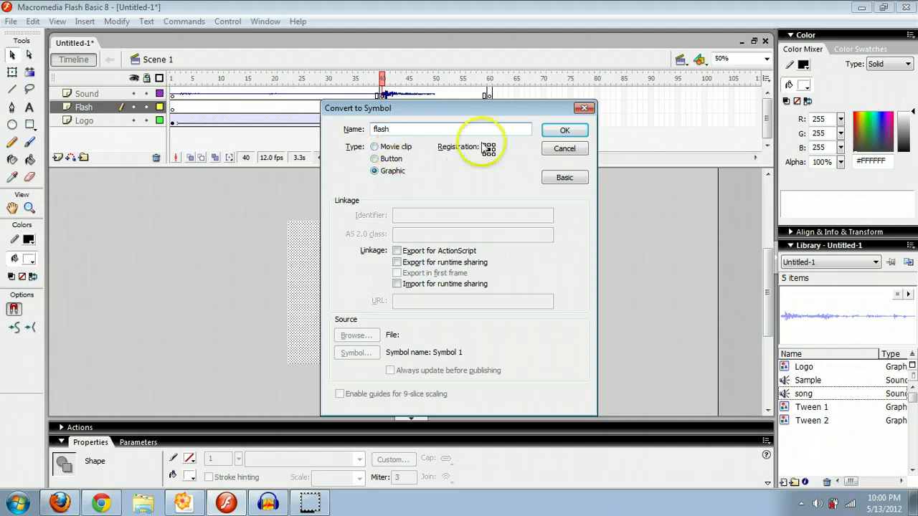
click(563, 130)
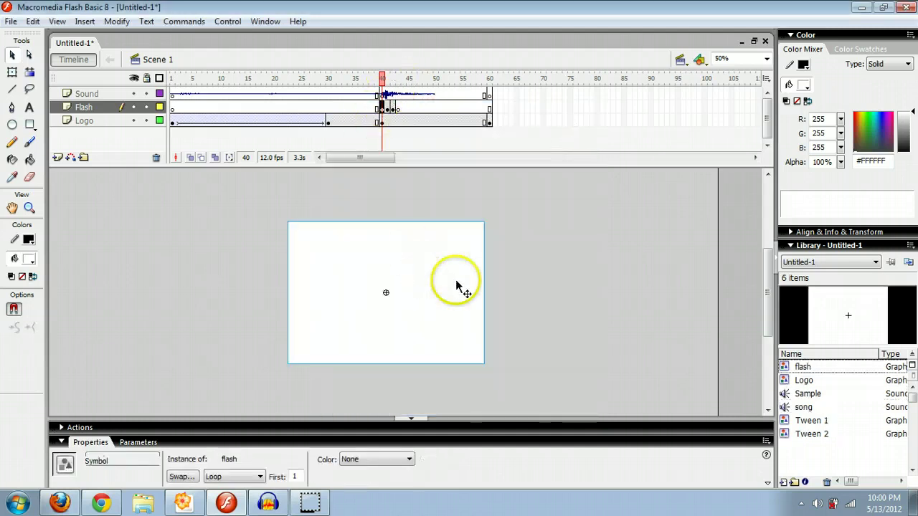
- Replace the raw white shapes at frames 41 and 42 of the Flash layer with flash symbol instances covering the stage
click(386, 108)
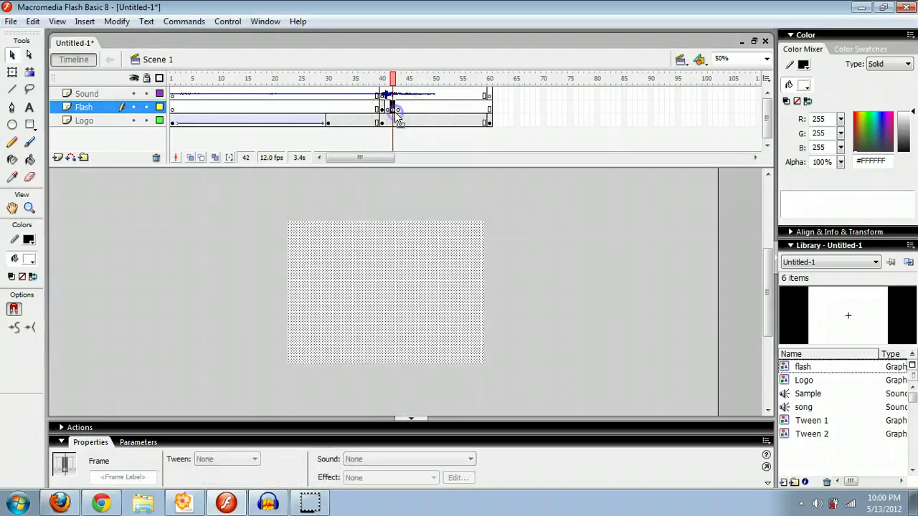
click(420, 256)
key(.)
click(387, 107)
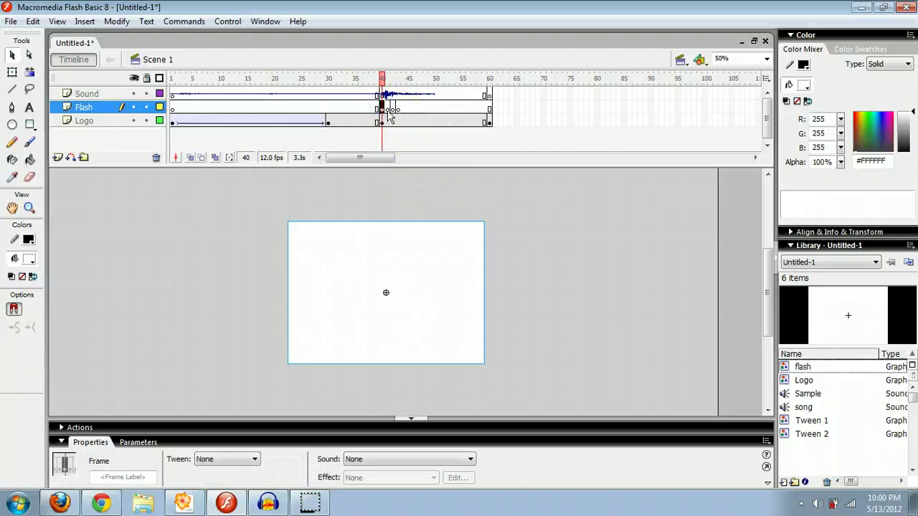
drag(863, 337, 385, 302)
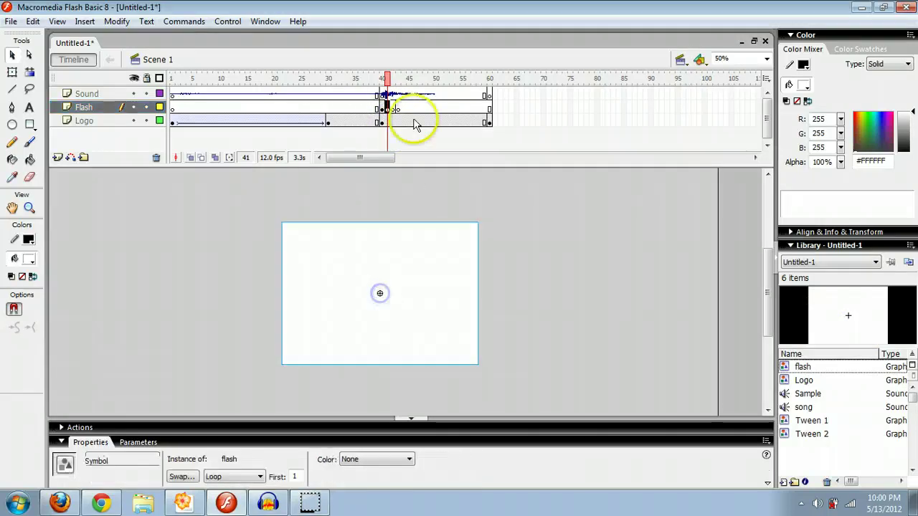
click(390, 109)
drag(867, 322, 385, 297)
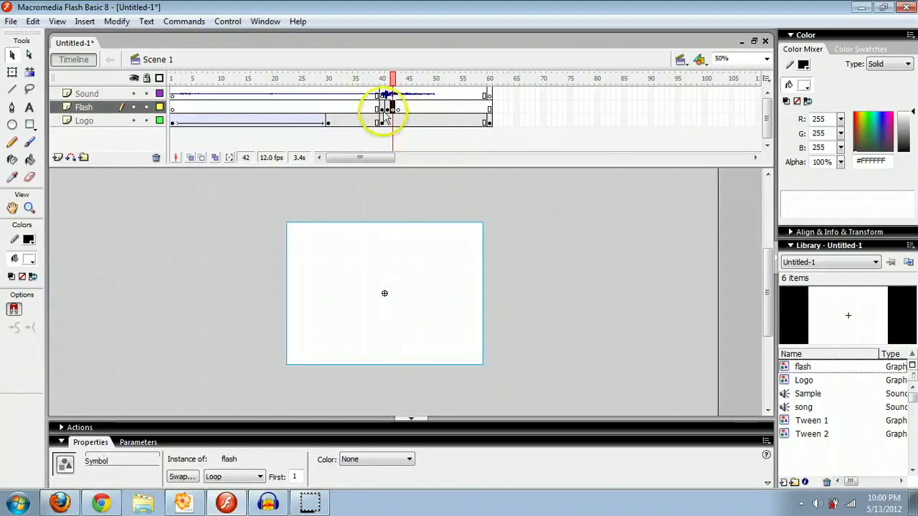
- Set the flash instance at frame 40 to 34% alpha
click(380, 107)
click(402, 306)
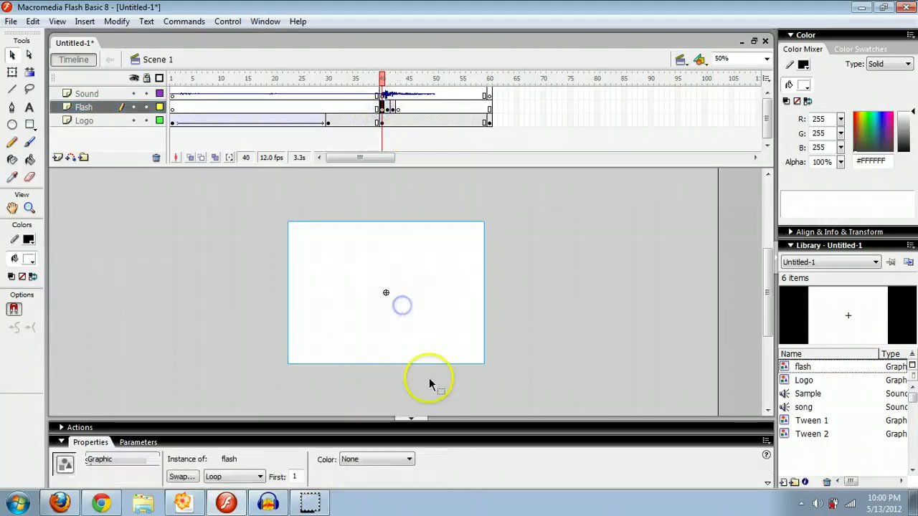
click(413, 459)
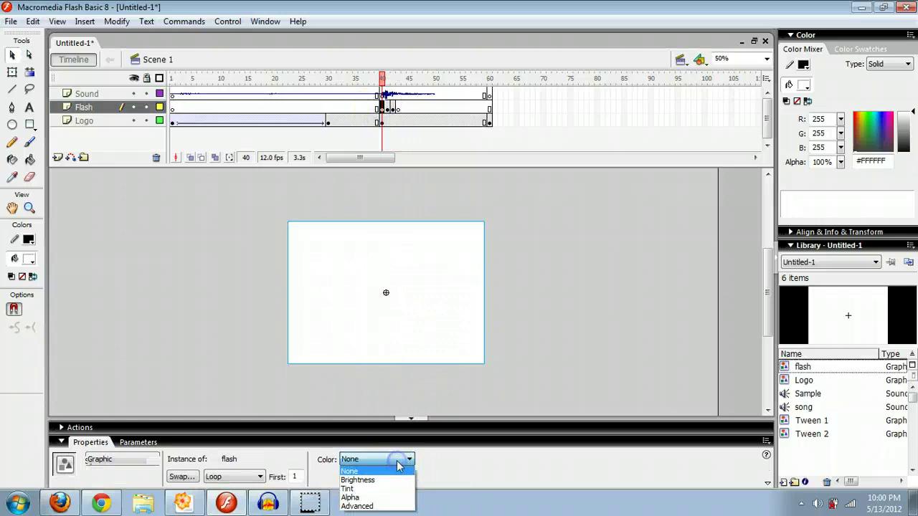
click(393, 496)
mouse_move(472, 459)
mouse_down()
mouse_move(471, 486)
mouse_move(473, 466)
mouse_up()
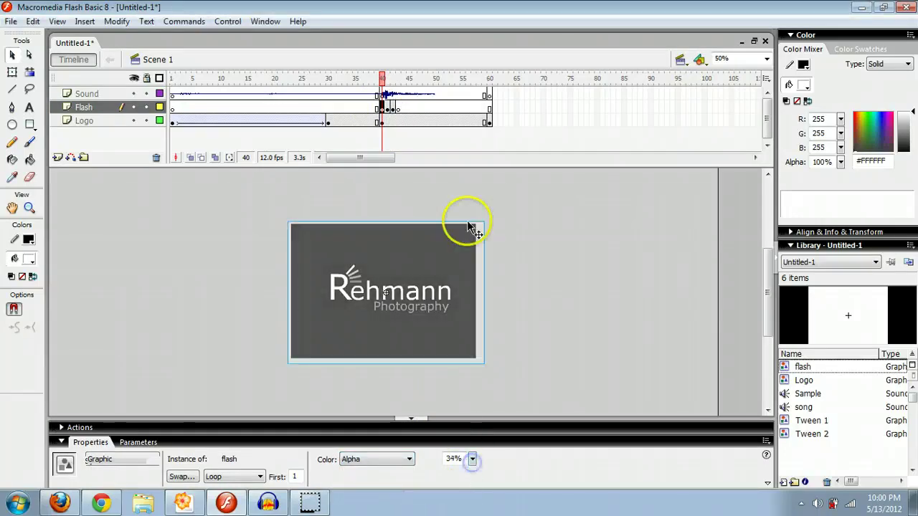
- Apply 34% alpha to the flash instance at frame 42, leaving frame 41 fully opaque
click(388, 107)
click(437, 301)
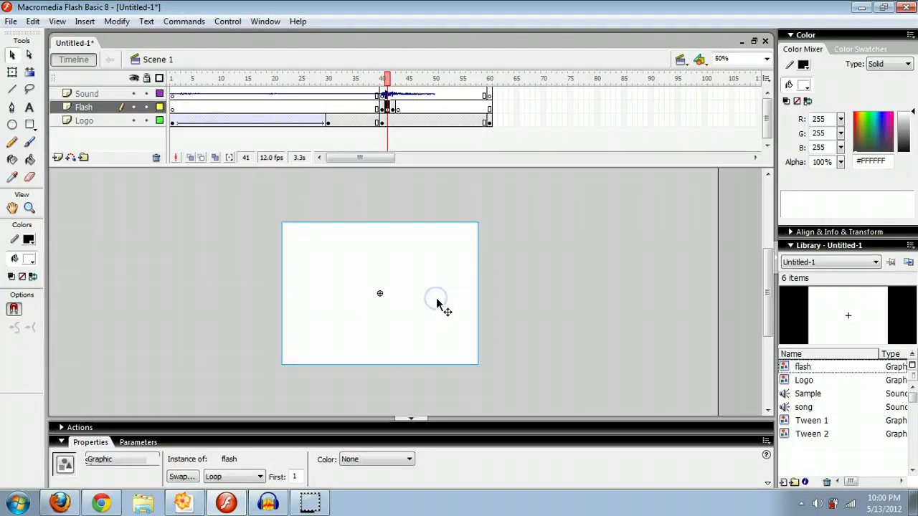
click(394, 114)
click(460, 287)
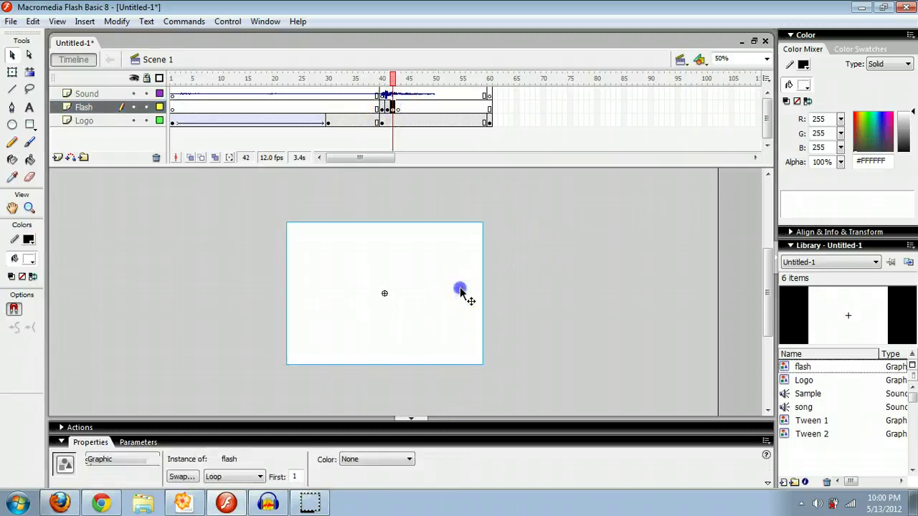
click(405, 459)
click(400, 497)
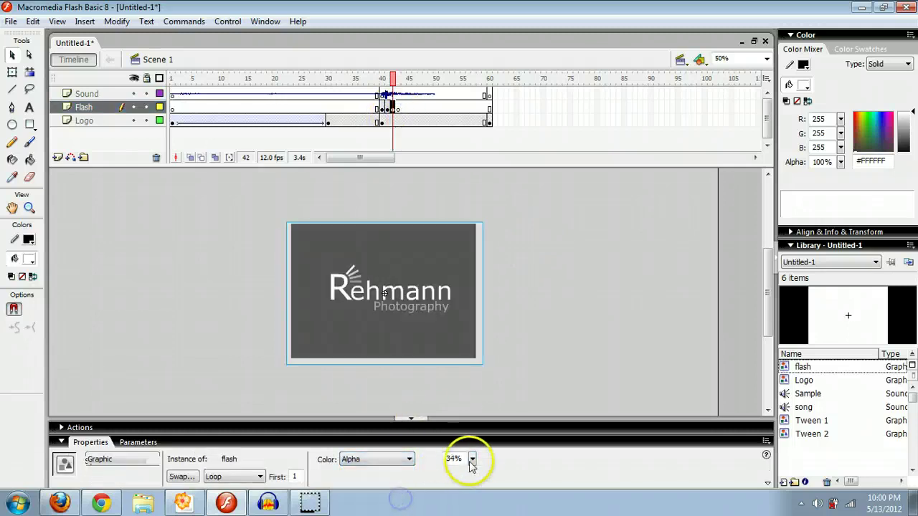
click(517, 260)
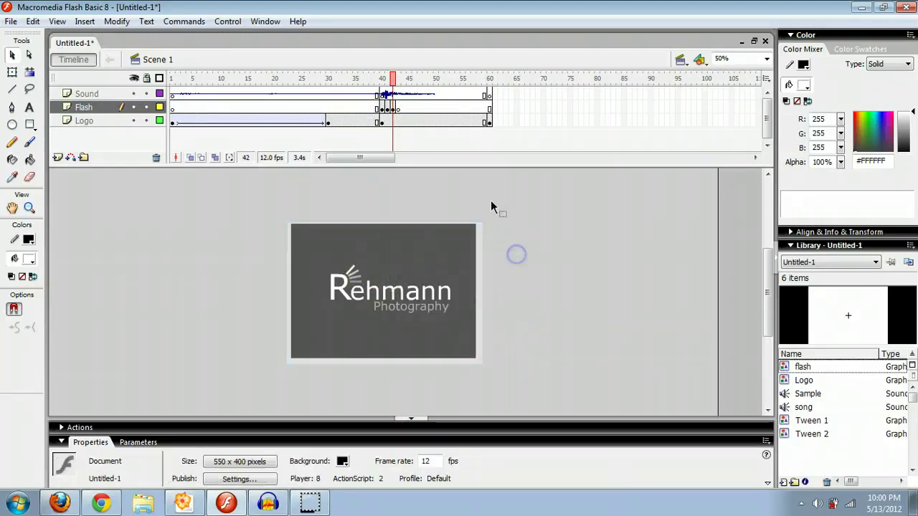
- Test the movie, play the timeline around the flash at frame 40, and return to frame 1
click(390, 80)
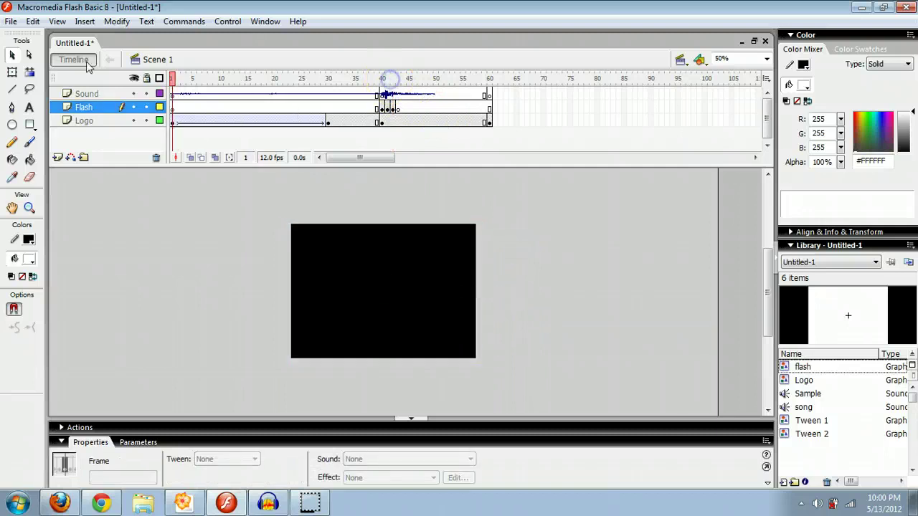
key(ctrl+Return)
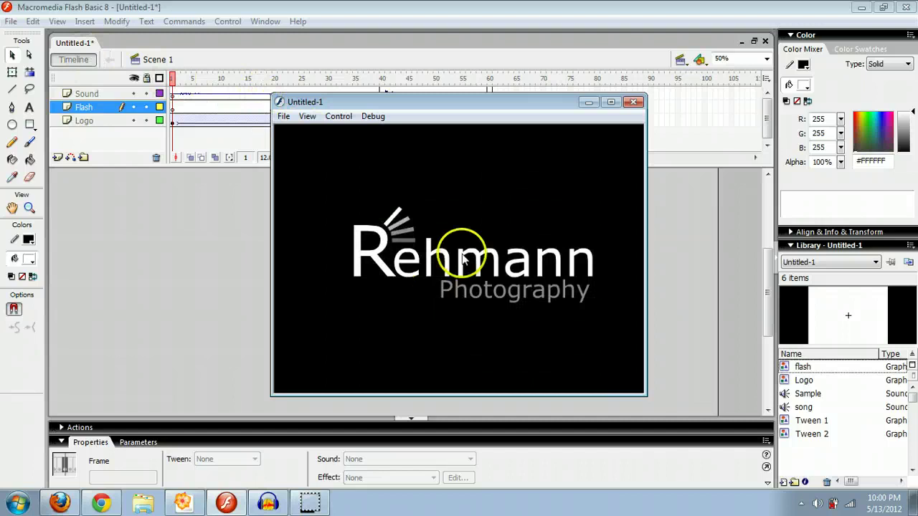
click(633, 102)
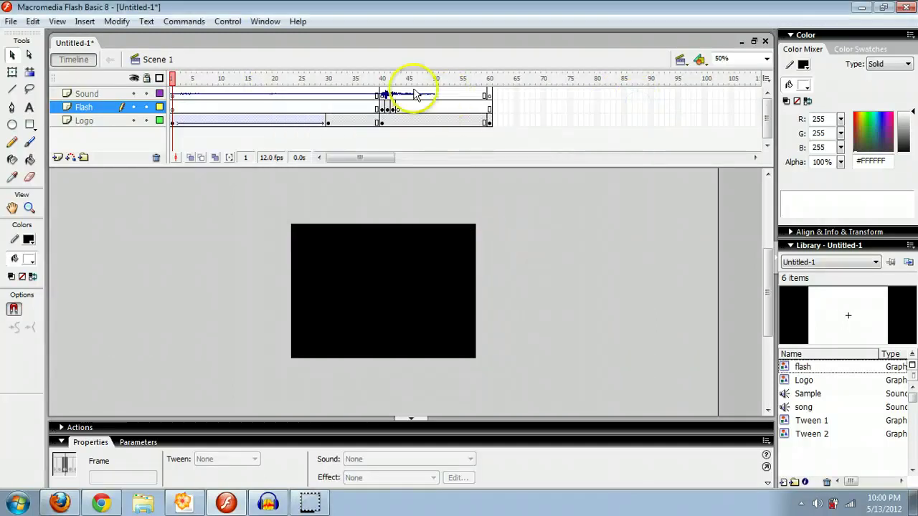
click(378, 79)
key(Return)
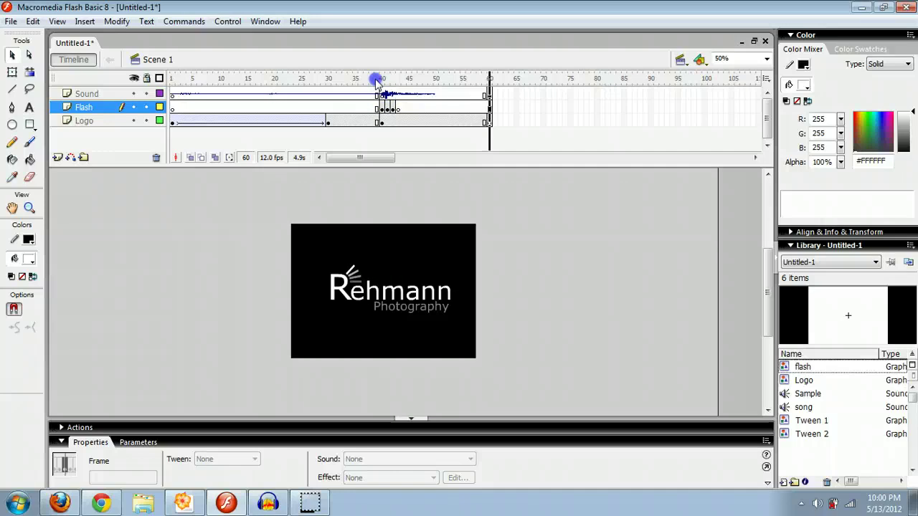
drag(375, 81, 91, 98)
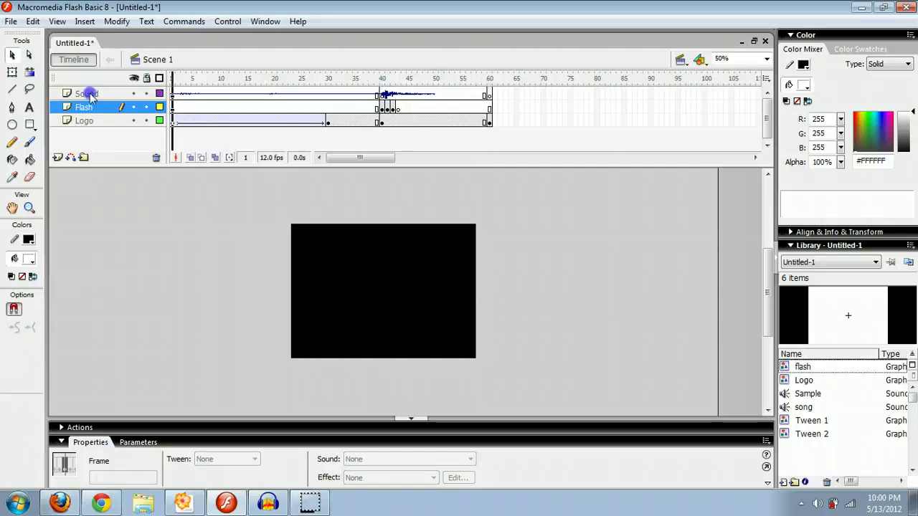
- Add a new layer beneath the Logo layer and place a Logo instance just left of the stage on its first frame
click(57, 158)
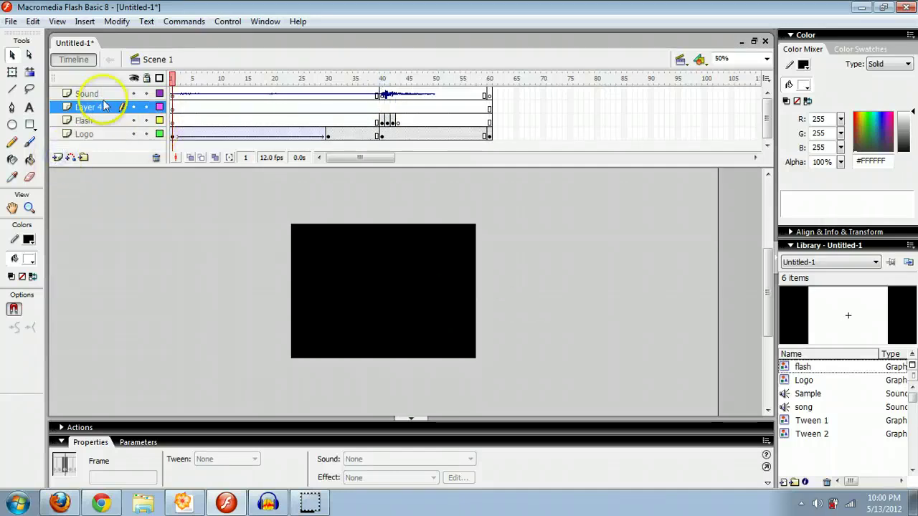
drag(91, 104, 86, 140)
click(175, 135)
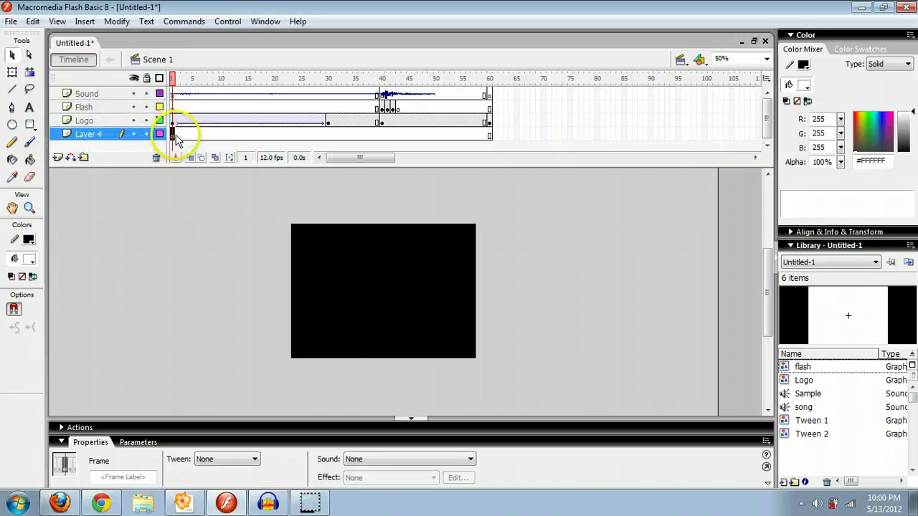
drag(793, 384, 306, 239)
drag(231, 240, 232, 241)
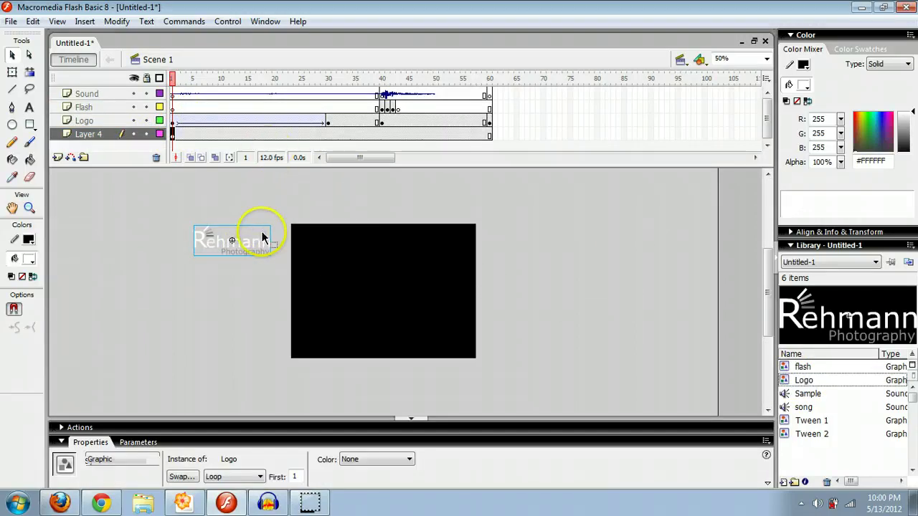
click(246, 241)
drag(264, 301, 264, 302)
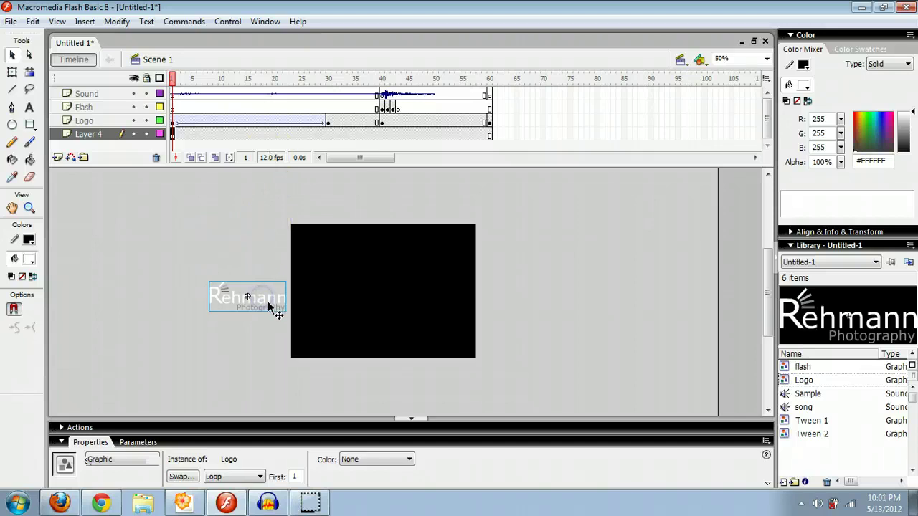
- Set the new Logo instance to 17% alpha and shift it slightly upward beside the stage
click(383, 459)
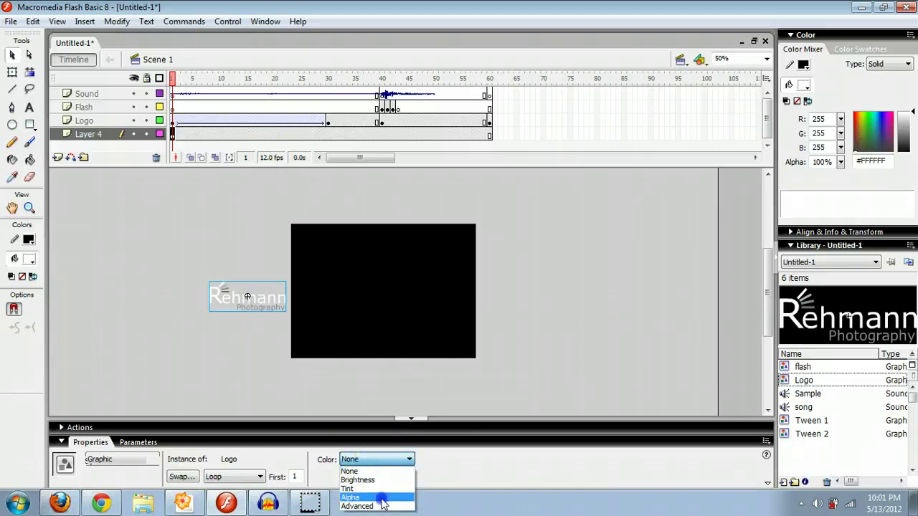
click(380, 496)
drag(472, 459, 472, 473)
drag(259, 309, 252, 281)
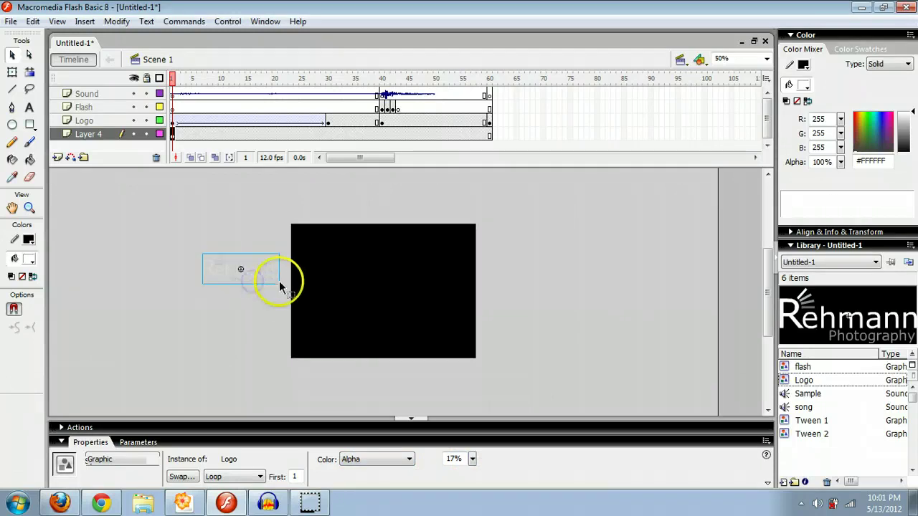
- Enlarge the faded Logo instance beyond the stage height with Free Transform and move it just off the stage's left edge
click(12, 72)
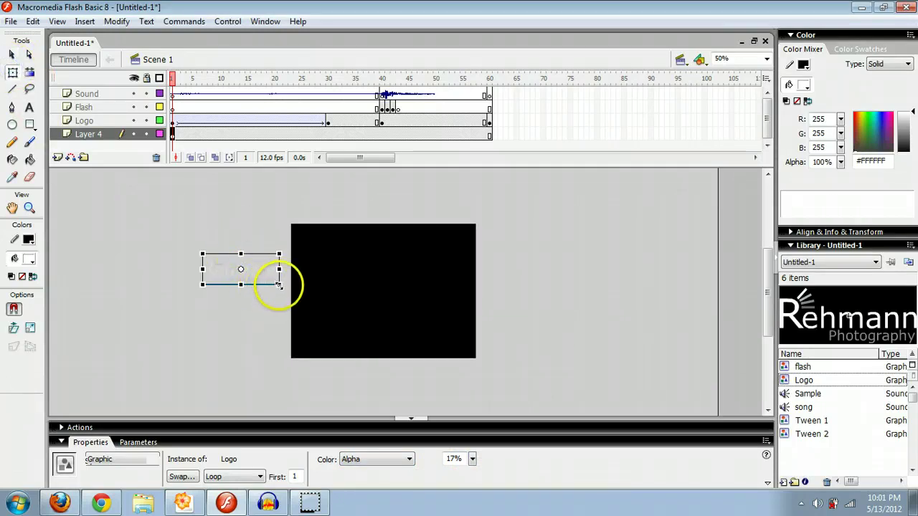
drag(279, 285, 396, 362)
scroll(516, 271, down, 2)
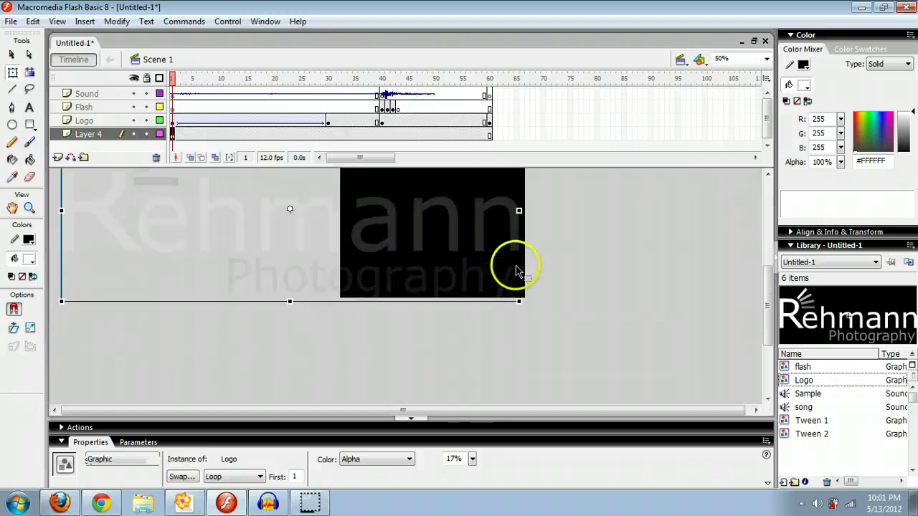
drag(502, 205, 322, 201)
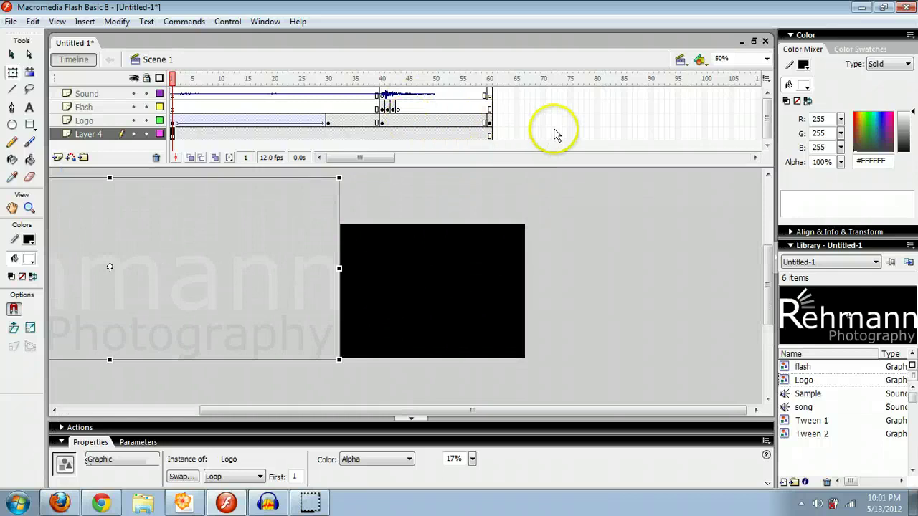
- Insert a keyframe at frame 60 of the bottom layer and move the enlarged faded logo just past the stage's right edge
click(489, 134)
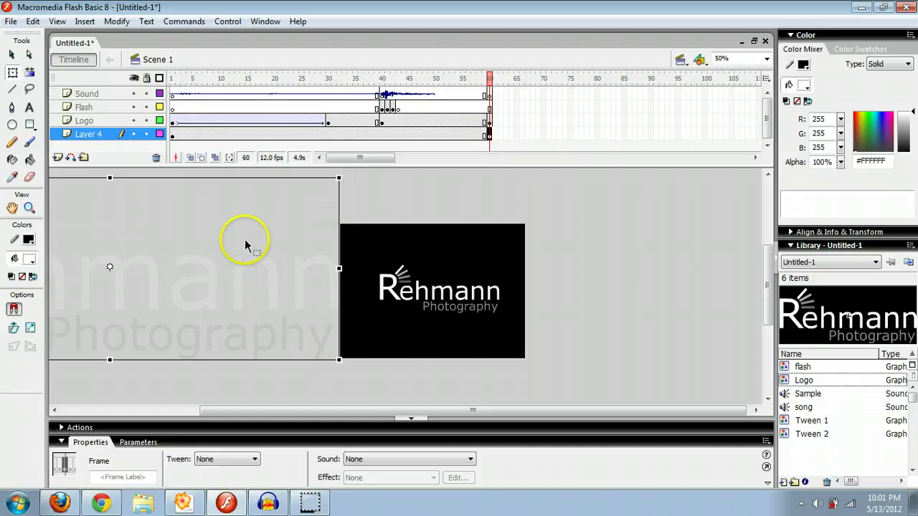
drag(214, 277, 522, 285)
click(353, 254)
drag(352, 258, 564, 277)
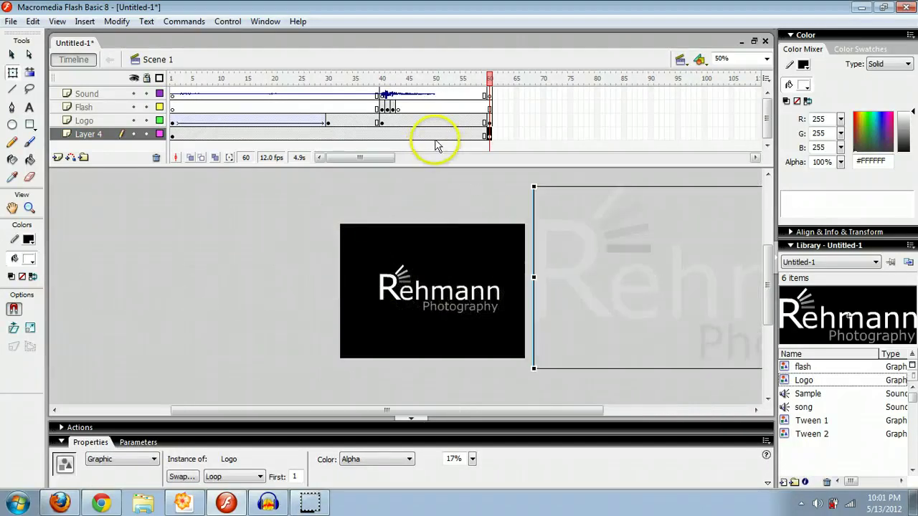
- Create a motion tween between frames 1 and 60 of the bottom layer and play it back
click(426, 136)
right_click(428, 138)
click(461, 144)
click(420, 77)
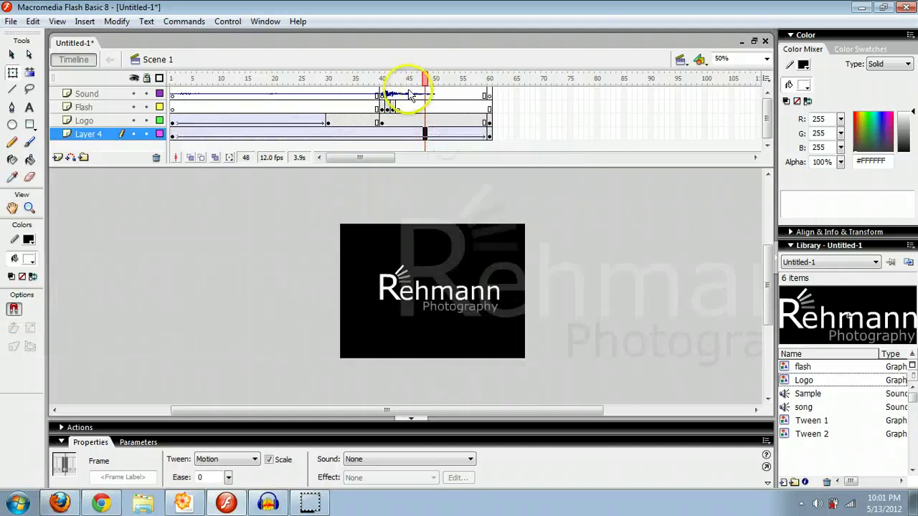
key(Return)
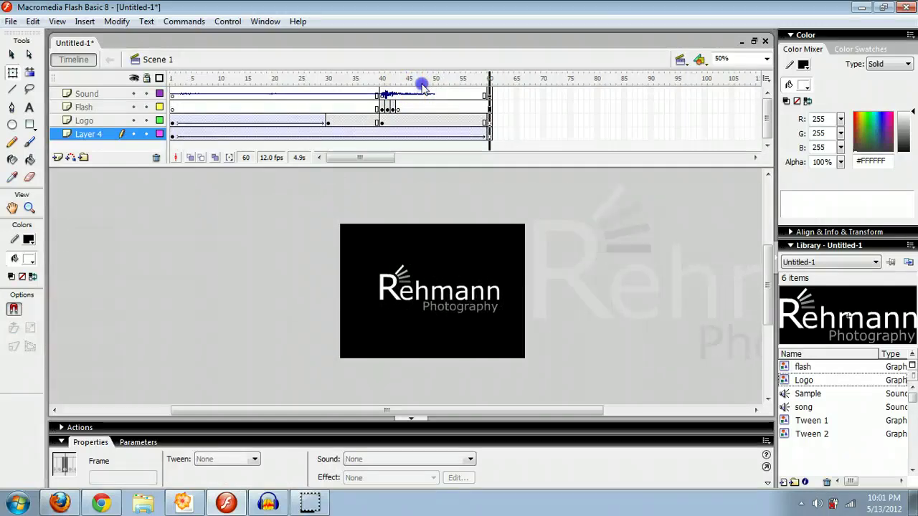
- Test the movie, and extend the Logo layer with a keyframe at frame 90
key(ctrl+Return)
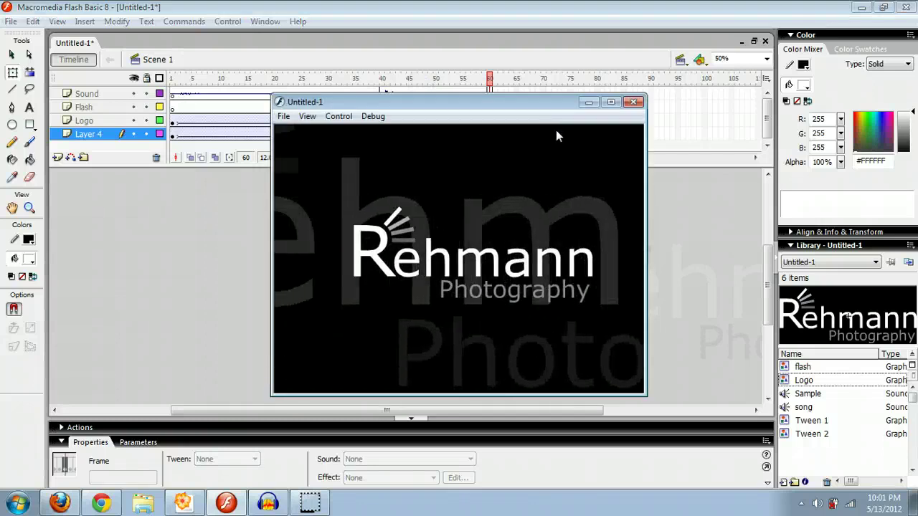
click(634, 102)
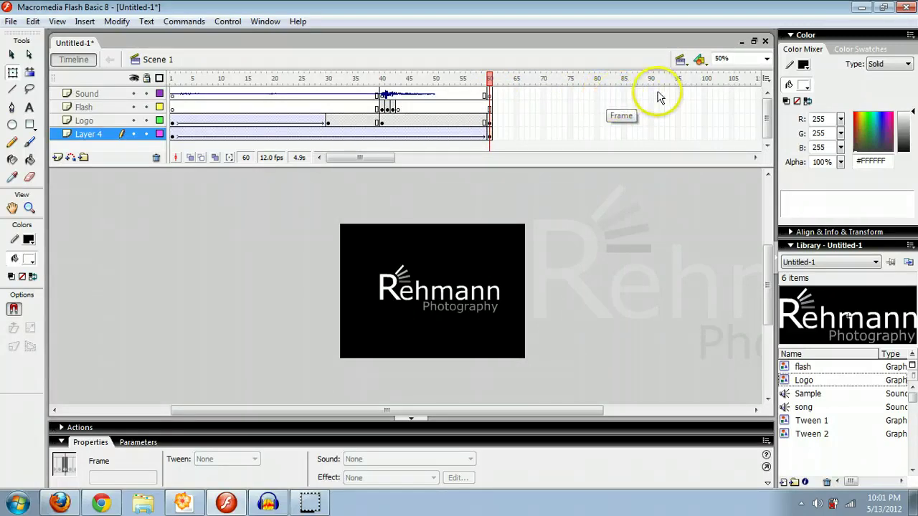
click(652, 123)
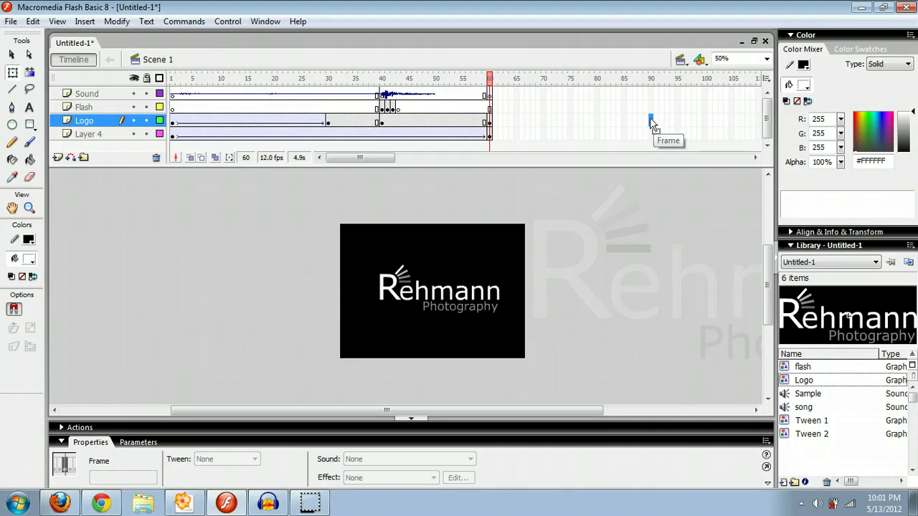
key(F6)
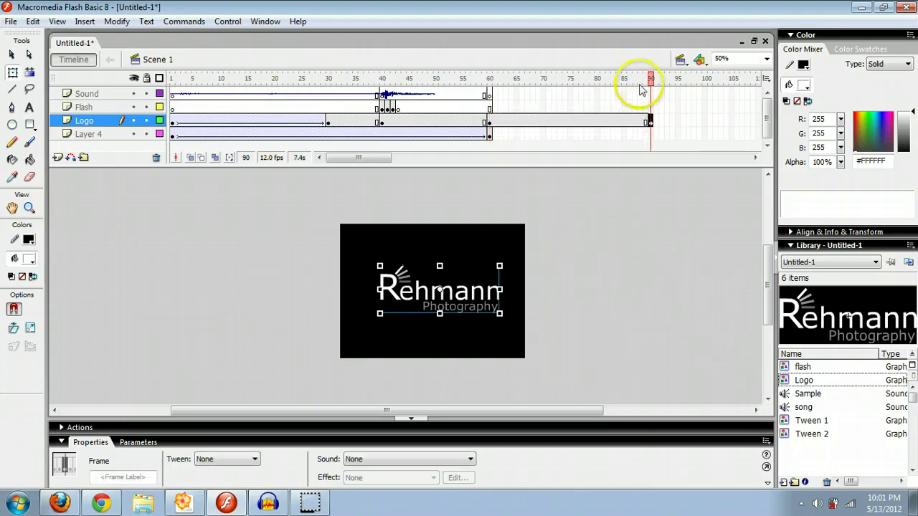
key(Return)
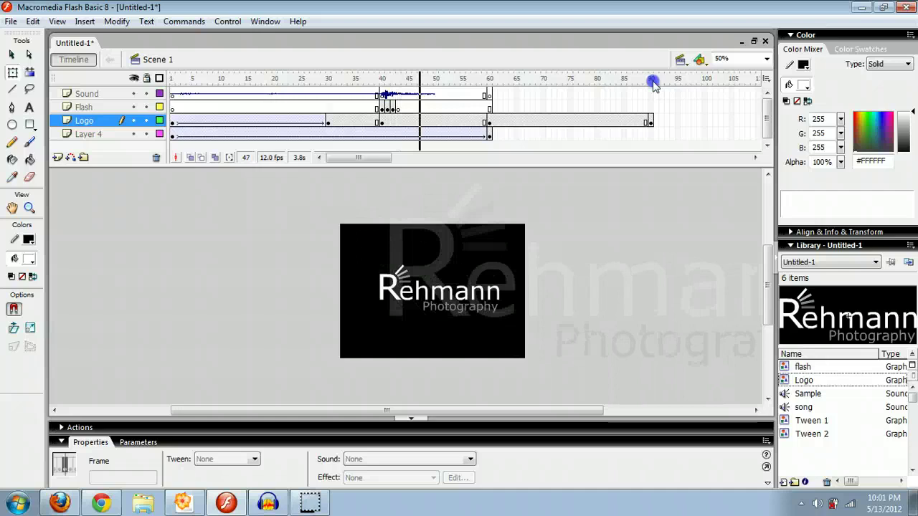
- Lower the alpha of the enlarged background logo at frame 1 of the bottom layer to 7%
click(172, 122)
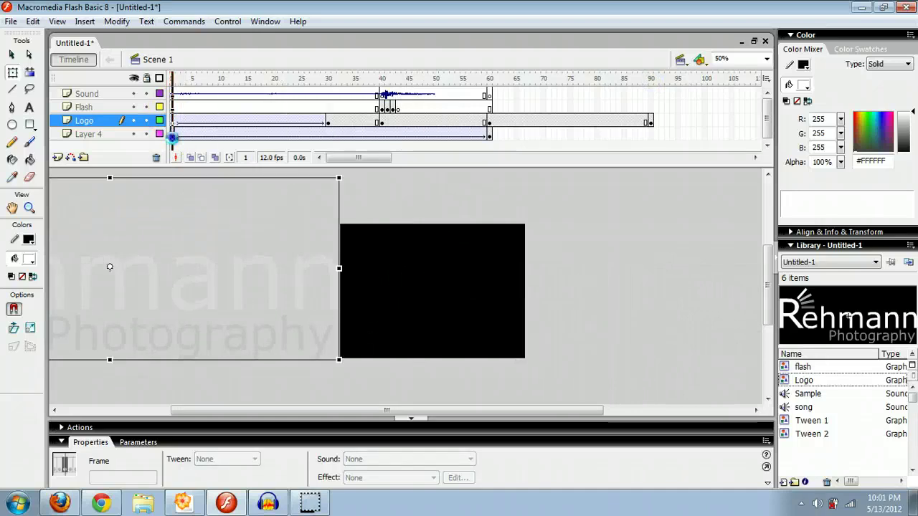
click(173, 136)
click(213, 266)
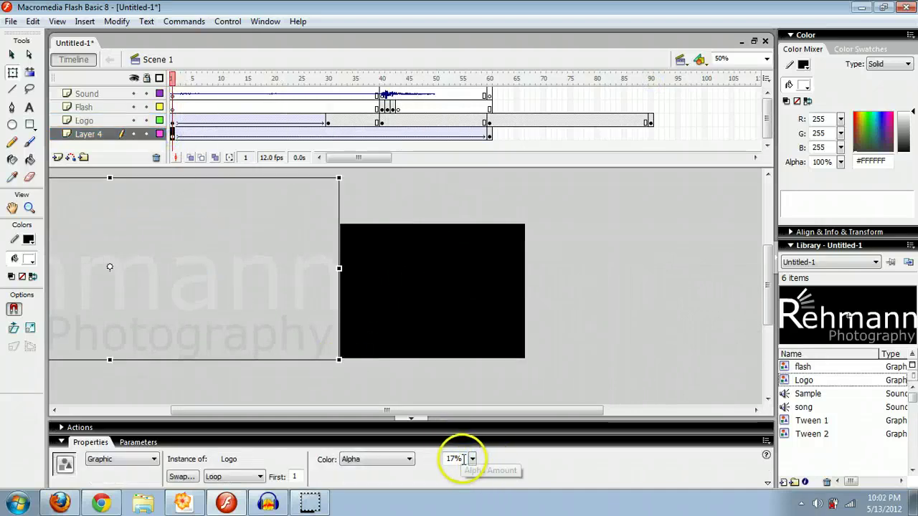
drag(472, 459, 477, 473)
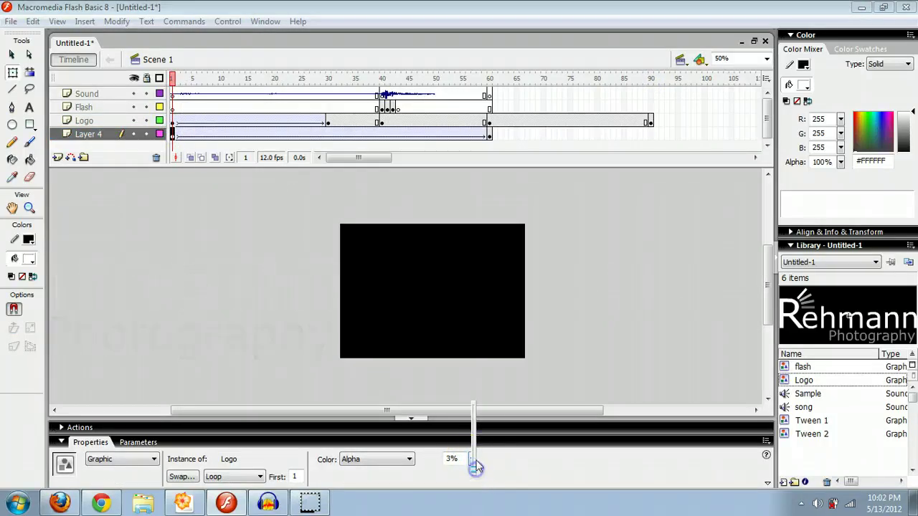
click(492, 135)
click(290, 300)
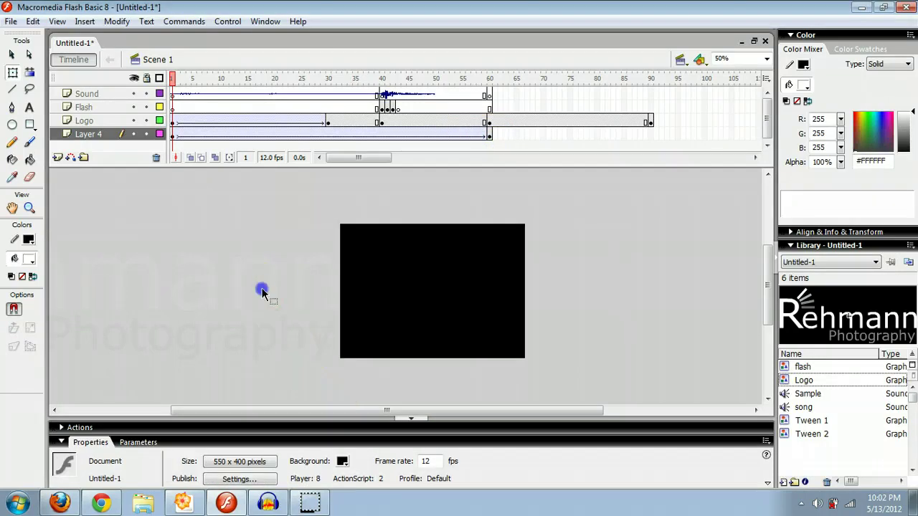
click(238, 349)
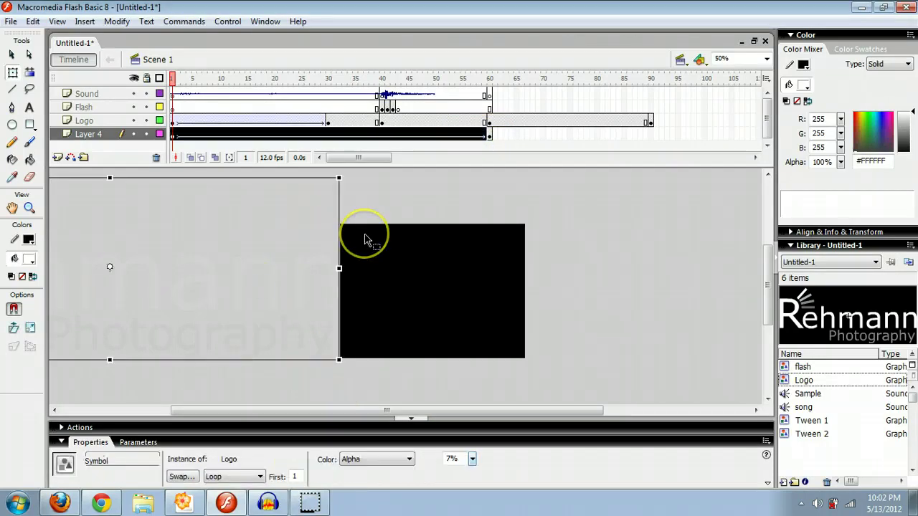
- Test the movie with the fainter background logo, and preview the opening frames in the timeline
key(ctrl+Return)
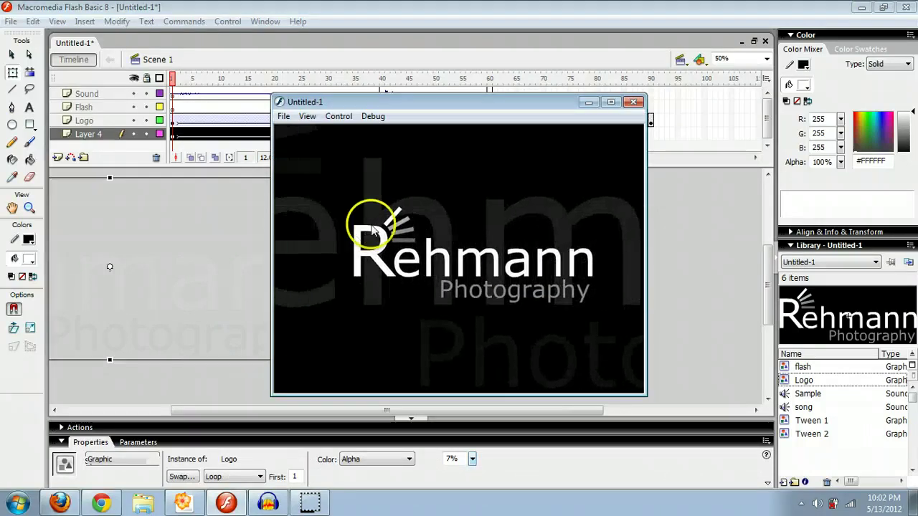
click(636, 104)
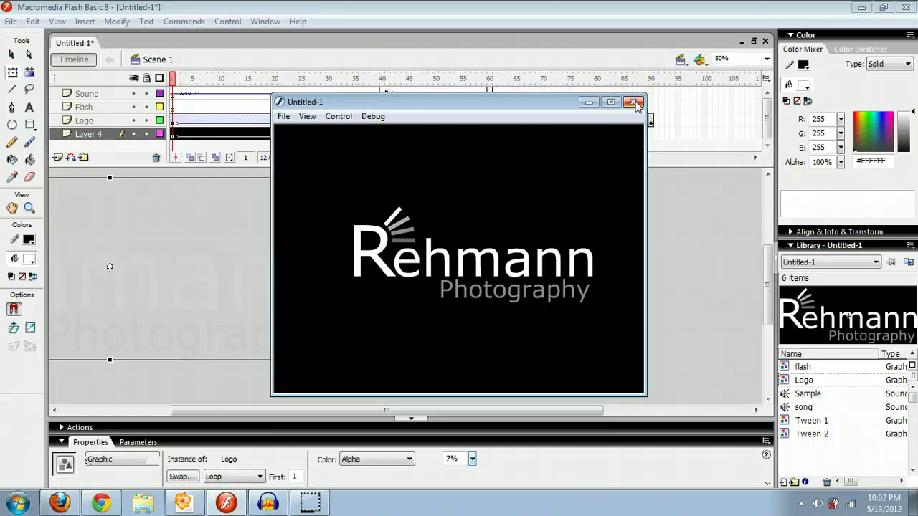
click(636, 104)
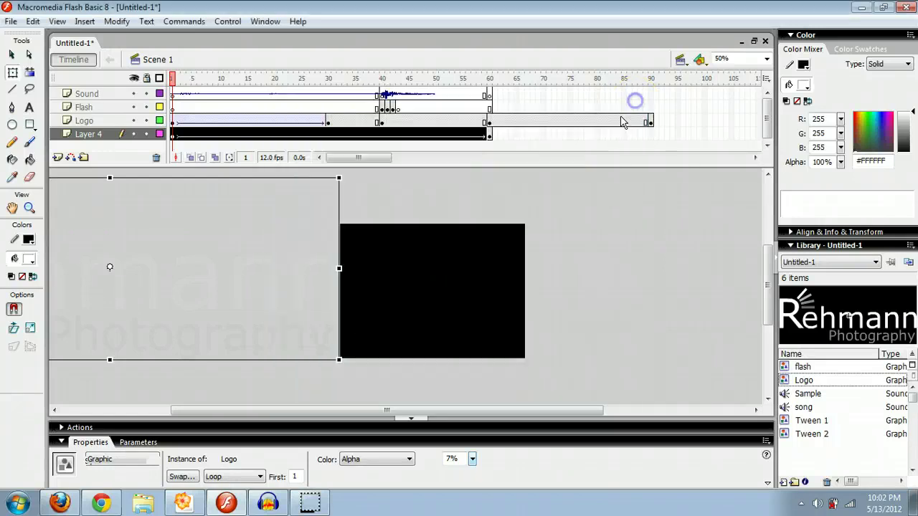
click(442, 278)
click(431, 190)
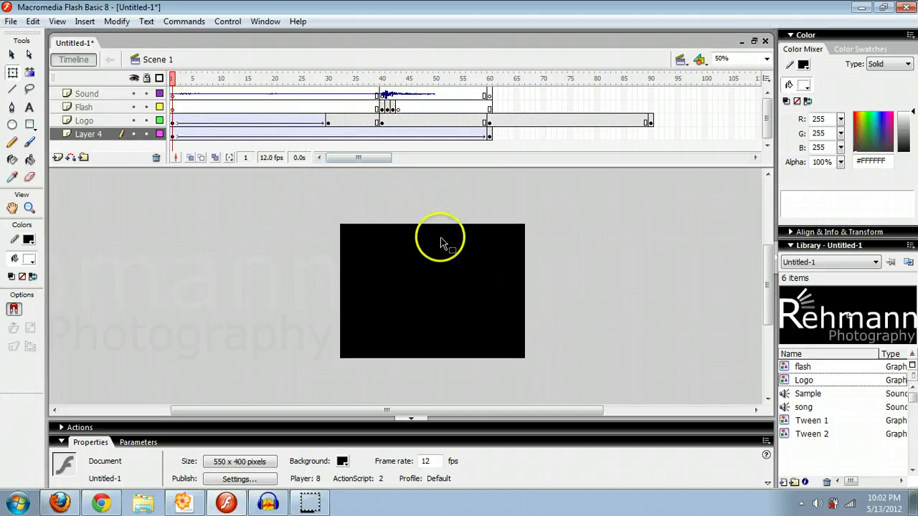
click(322, 81)
key(Return)
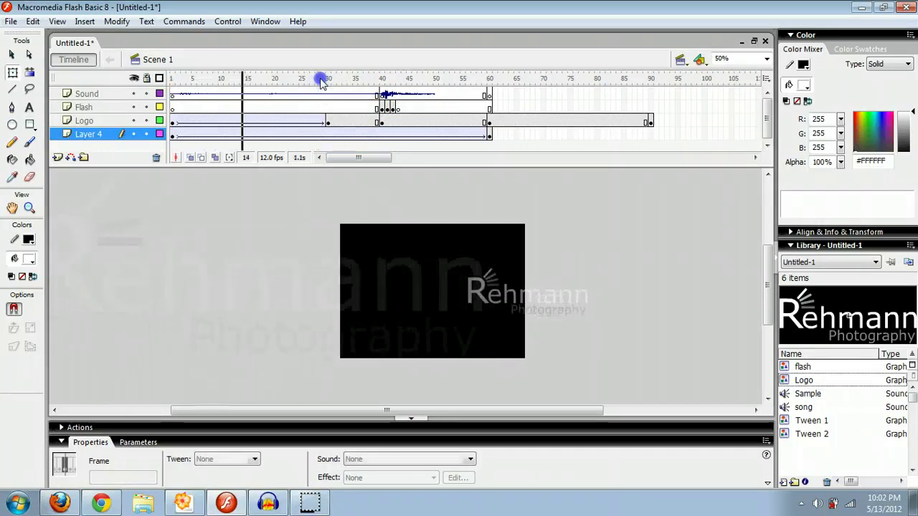
- Rotate the main logo counterclockwise at frame 30 of the Logo layer with Free Transform and preview the surrounding frames
click(329, 123)
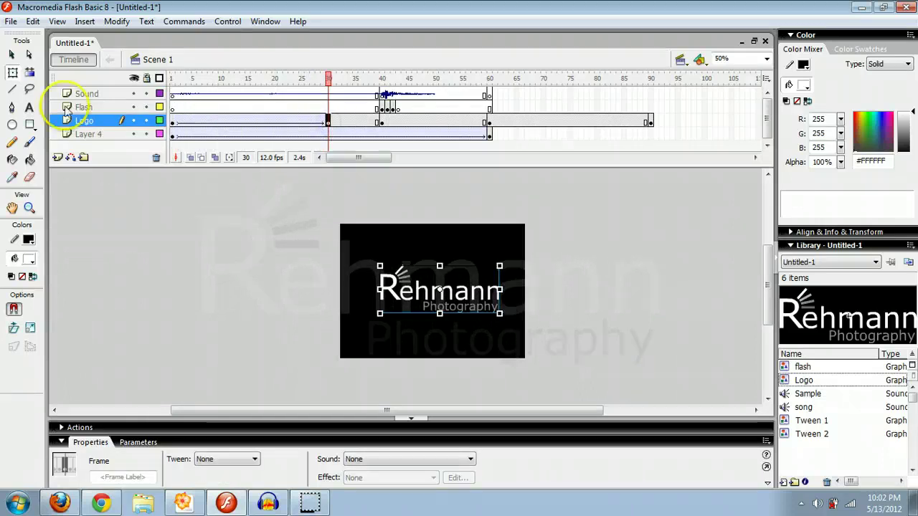
click(15, 72)
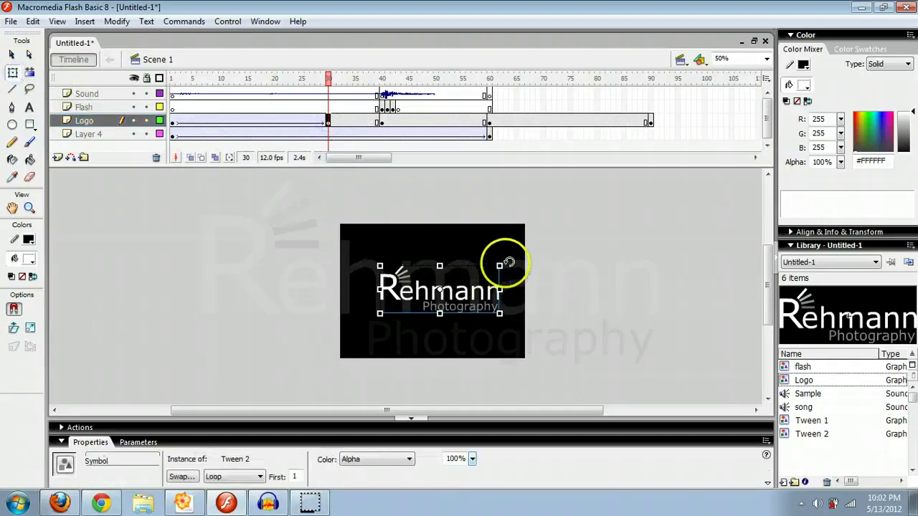
click(325, 78)
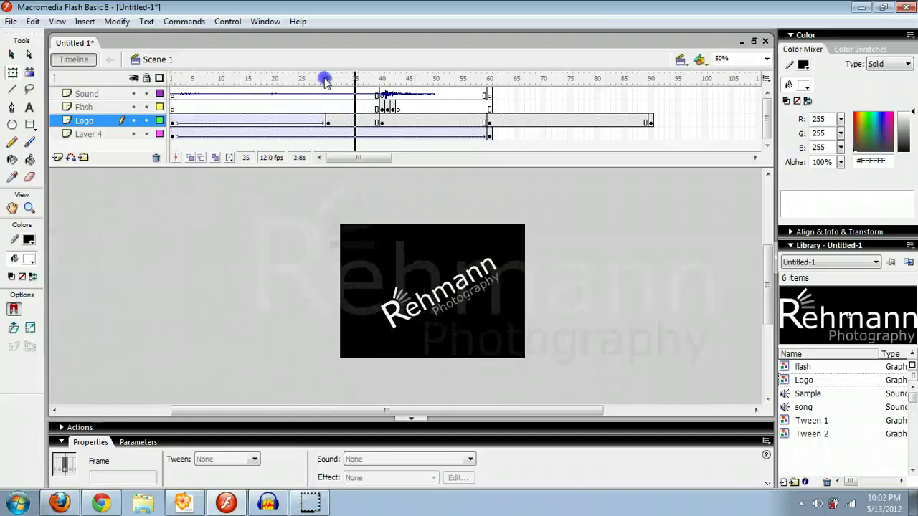
click(449, 127)
drag(449, 128, 403, 131)
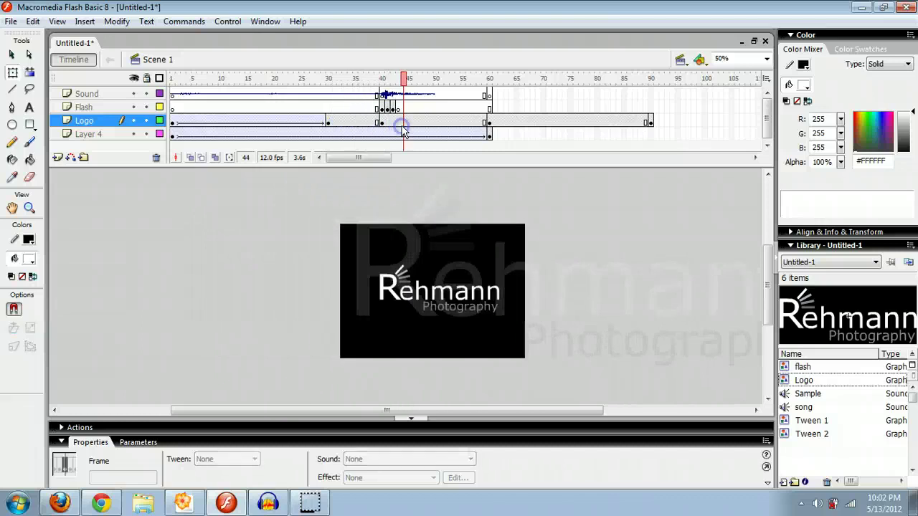
- Test the movie to check the tilted logo's entrance, and close the preview
key(ctrl+Return)
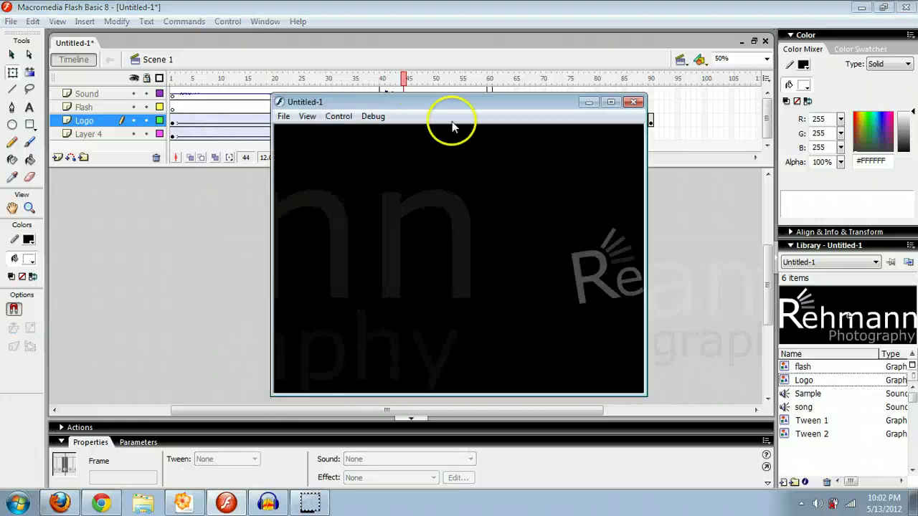
click(692, 117)
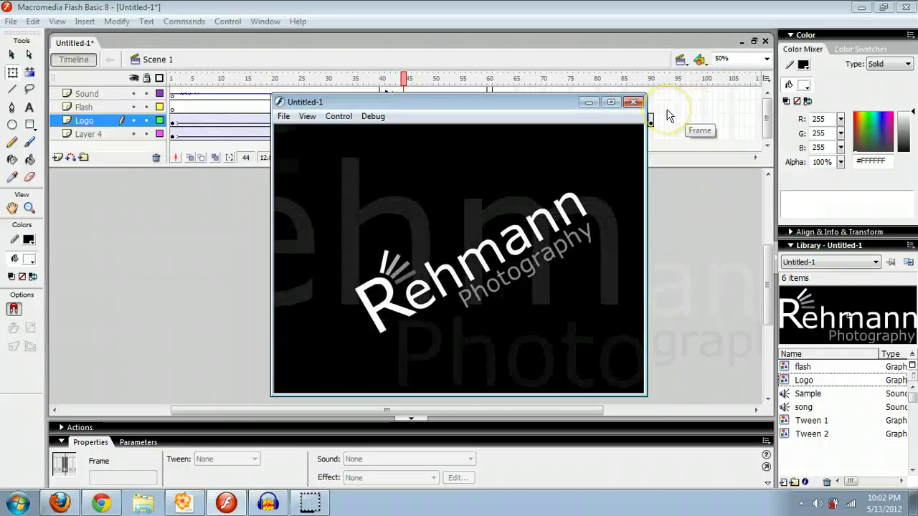
click(580, 117)
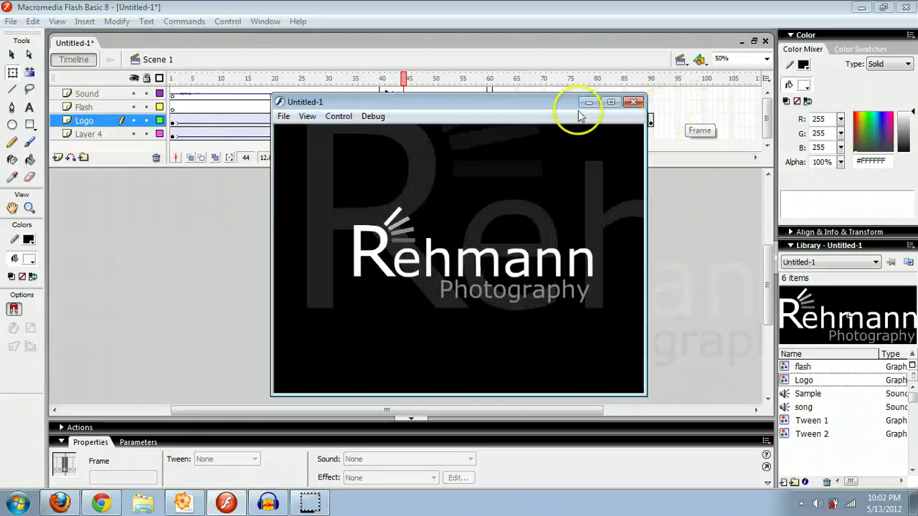
click(634, 102)
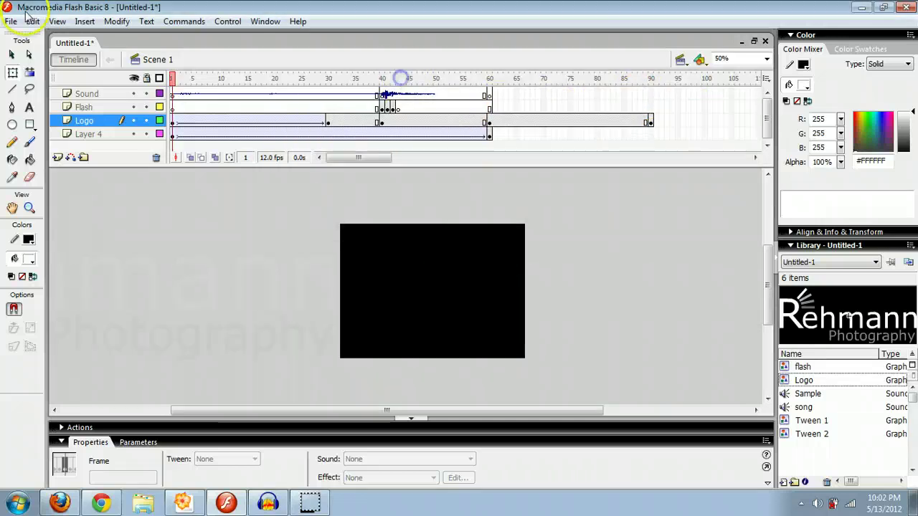
- Save the document to the Desktop as "flash ex" in Flash 8 Document format
click(11, 21)
click(42, 117)
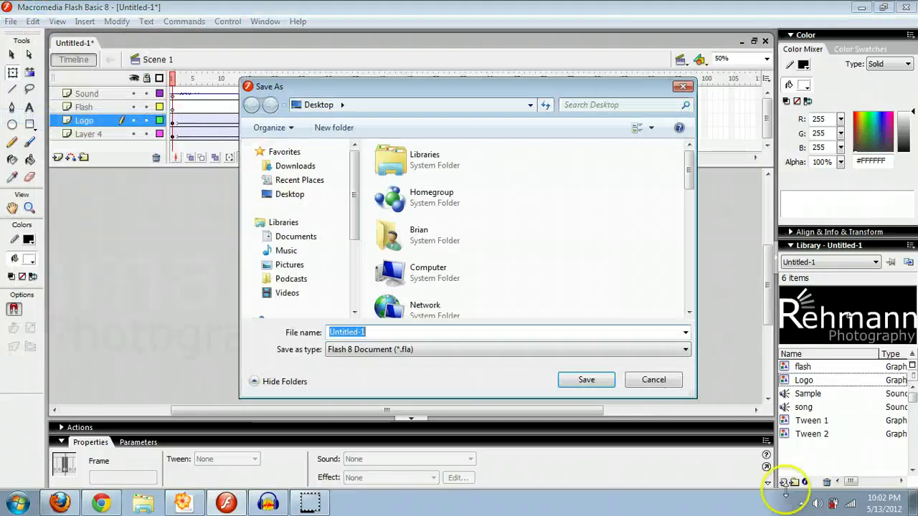
click(289, 194)
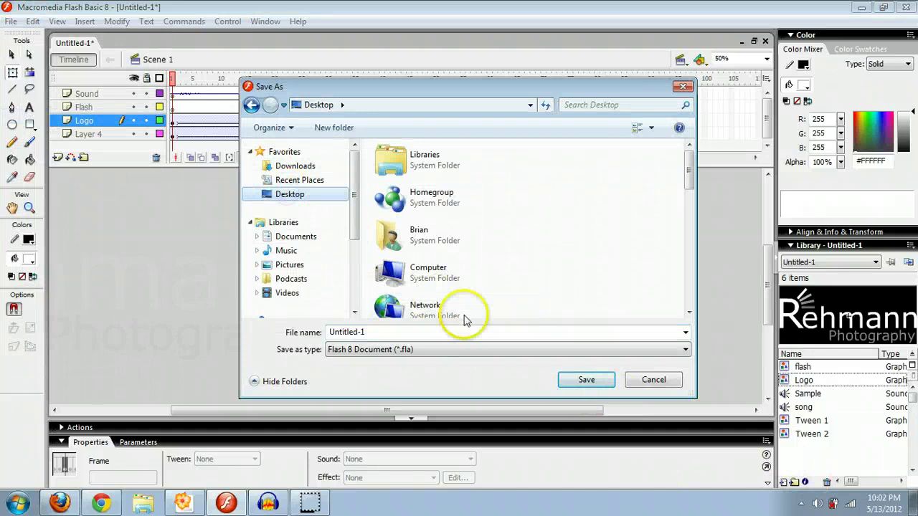
text(f)
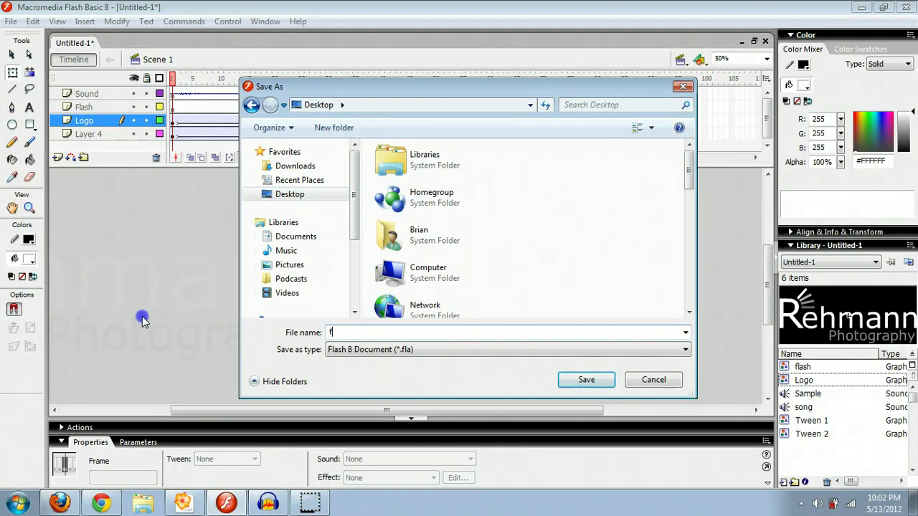
text(lash ex)
key(Return)
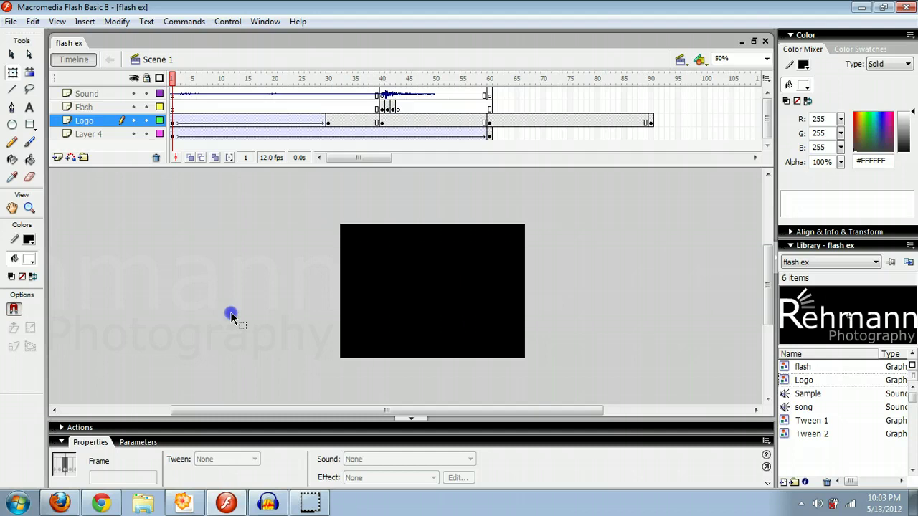
- Try the Tint color effect on the faded background logo at frame 1, and undo it
drag(359, 331, 362, 307)
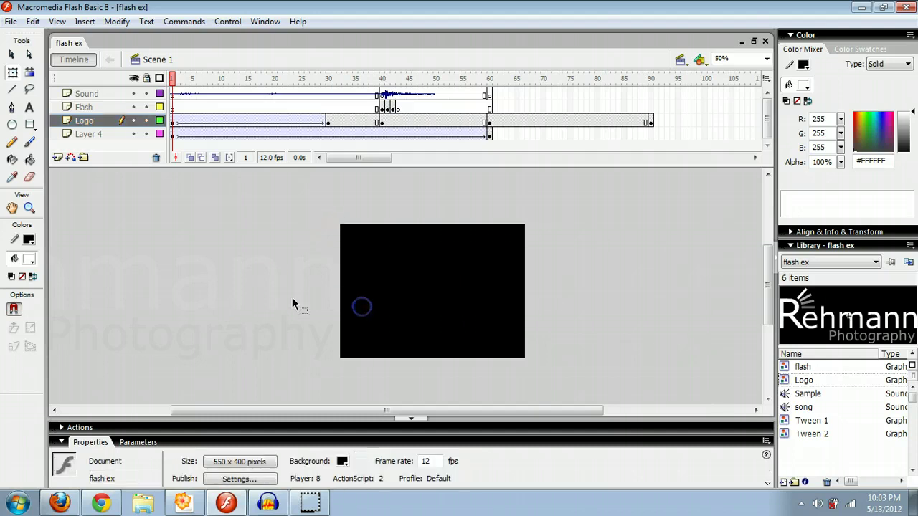
click(285, 323)
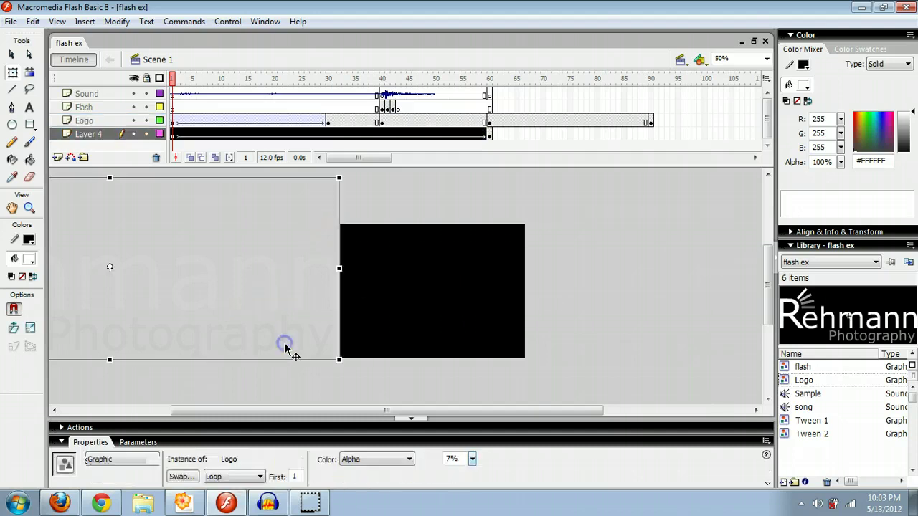
click(371, 459)
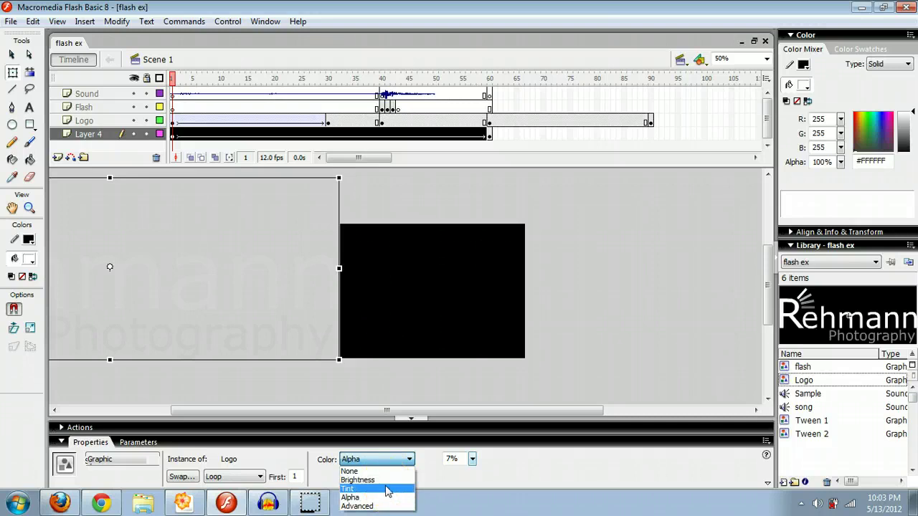
click(387, 489)
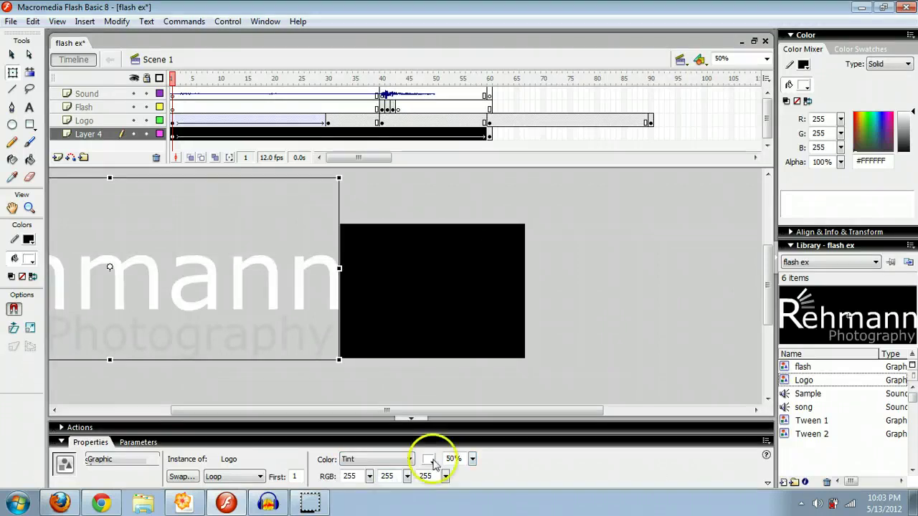
click(462, 207)
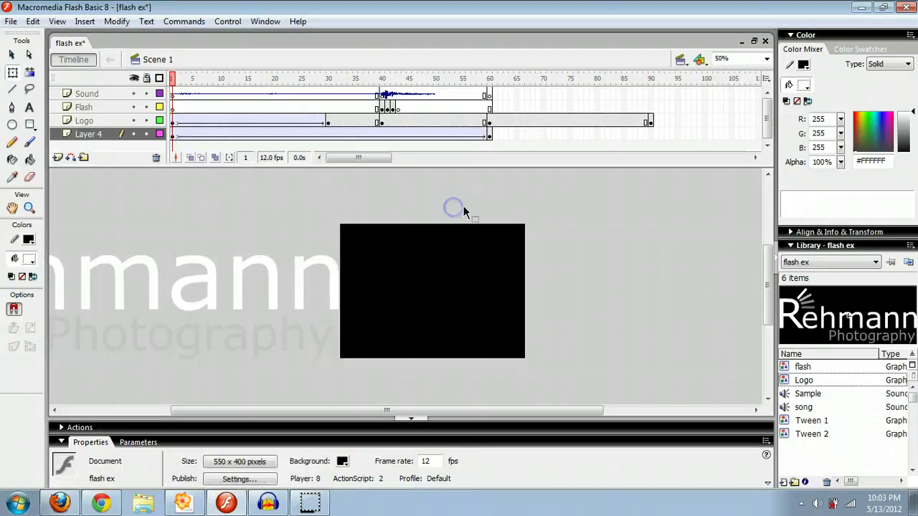
key(ctrl+z)
key(ctrl+z)
click(456, 185)
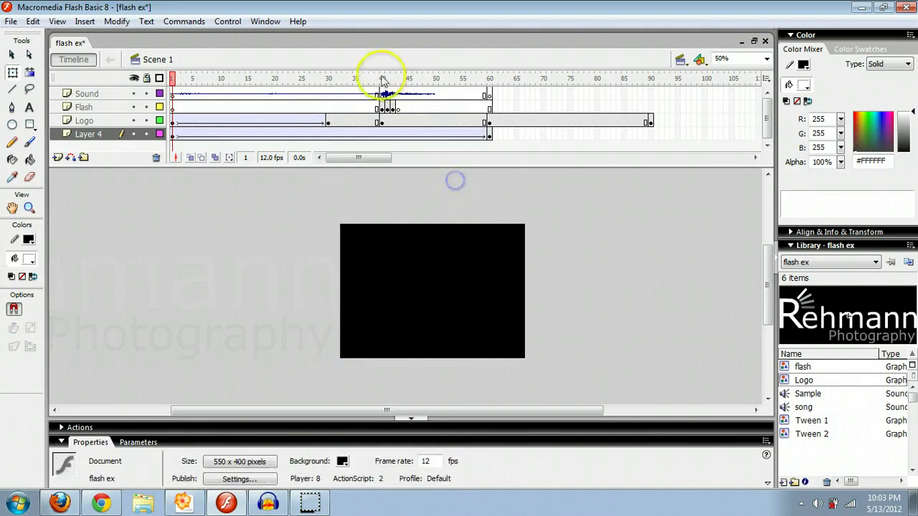
- Scrub through the timeline to review the animation and select the Logo layer's keyframe at frame 90
drag(403, 92, 350, 92)
click(474, 79)
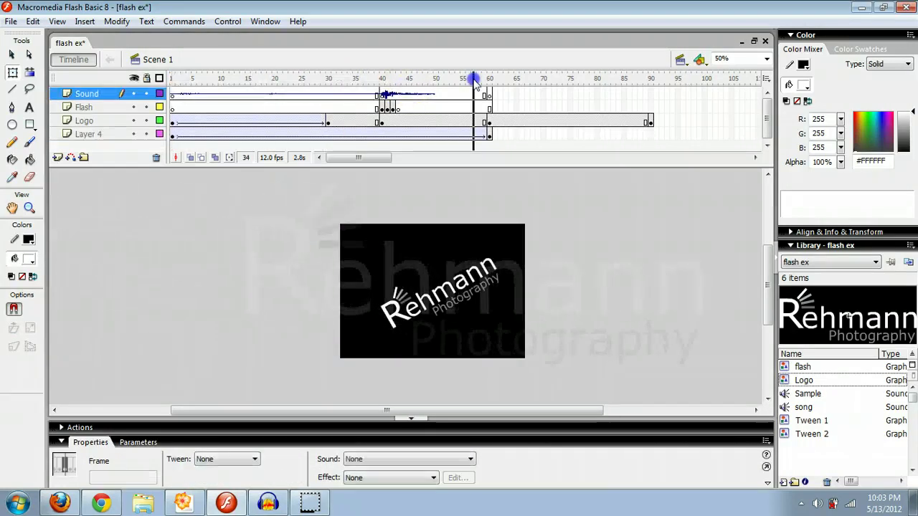
click(648, 121)
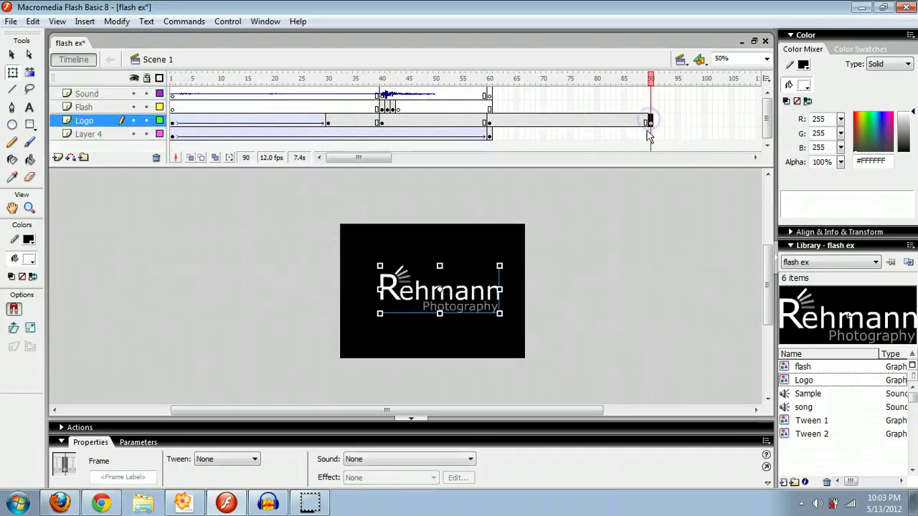
- Try moving the Logo layer's keyframe at frame 60 to frame 50, and undo the move
click(489, 122)
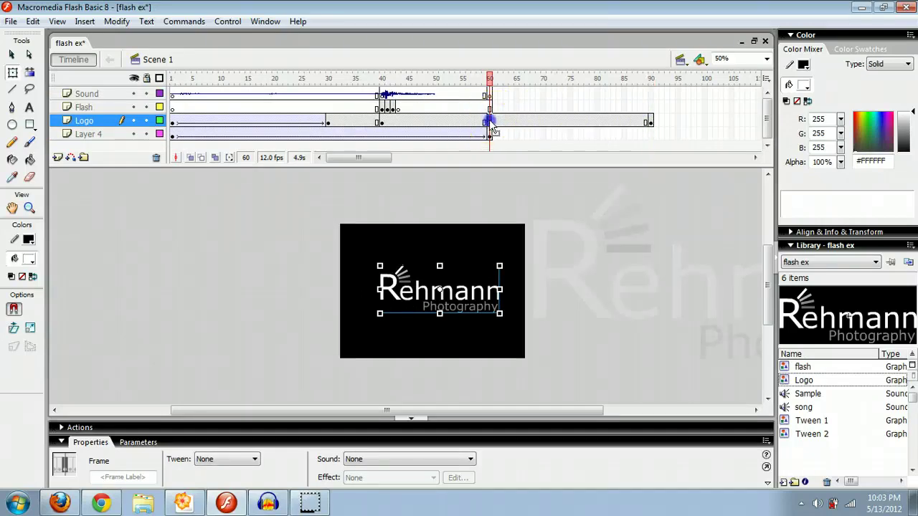
click(435, 123)
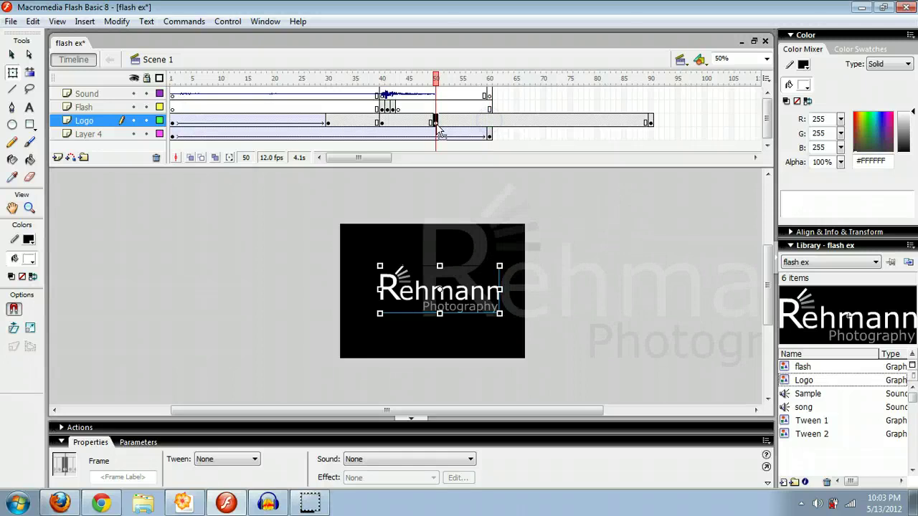
key(ctrl+z)
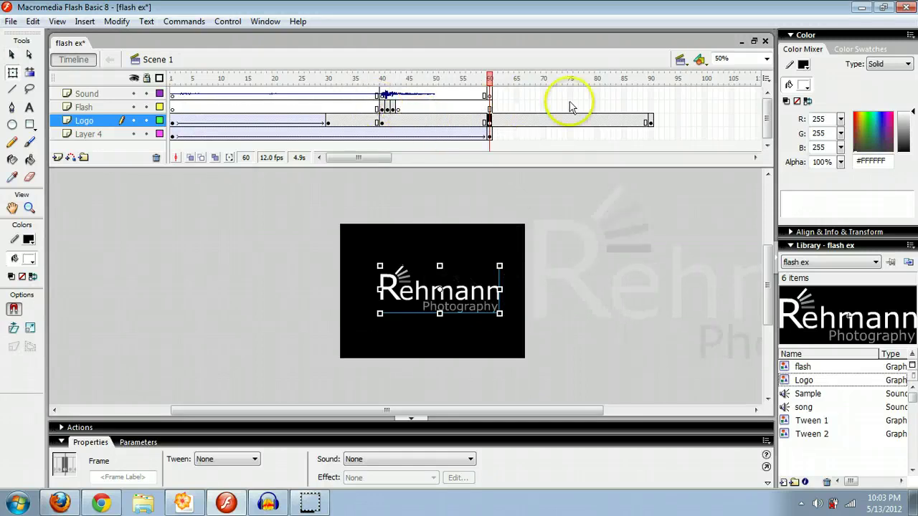
- Try shifting the frames of all layers to start at frame 20, check the empty opening frames, and return them to frame 1
drag(680, 96, 273, 130)
click(277, 77)
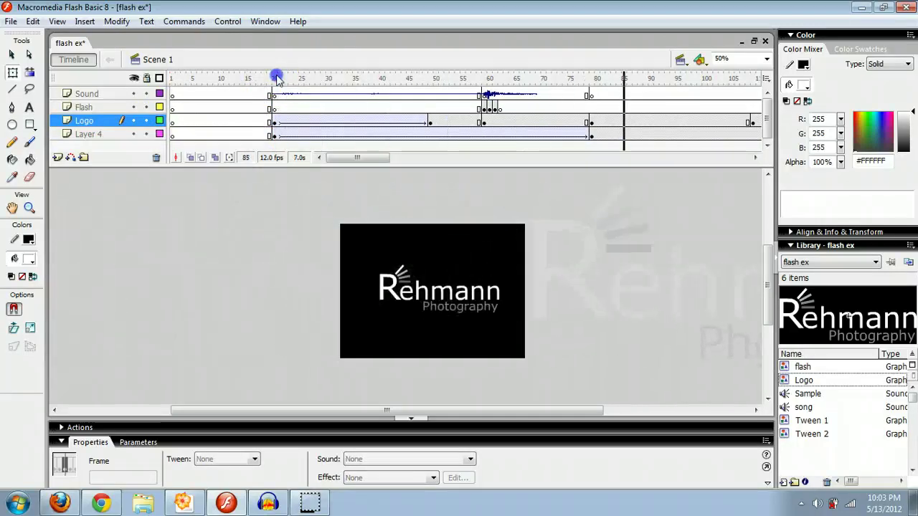
drag(277, 77, 138, 102)
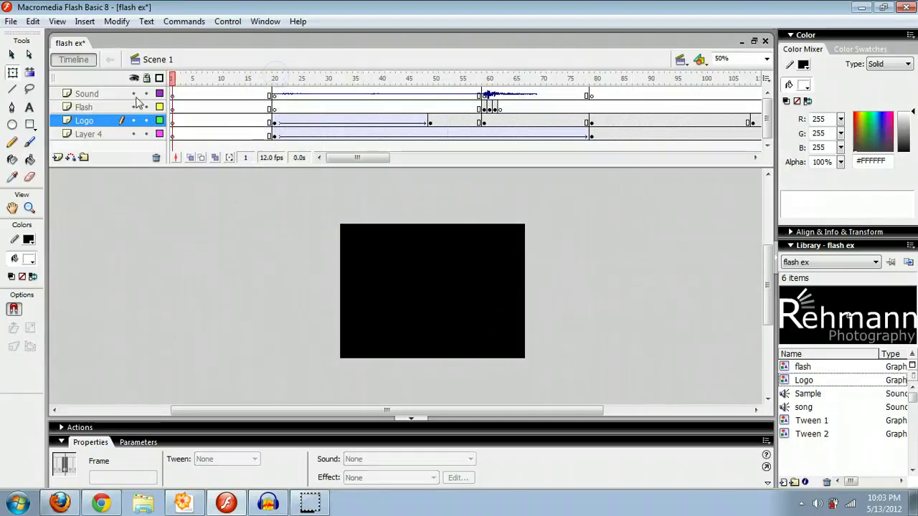
drag(273, 94, 753, 135)
drag(547, 94, 446, 94)
click(626, 106)
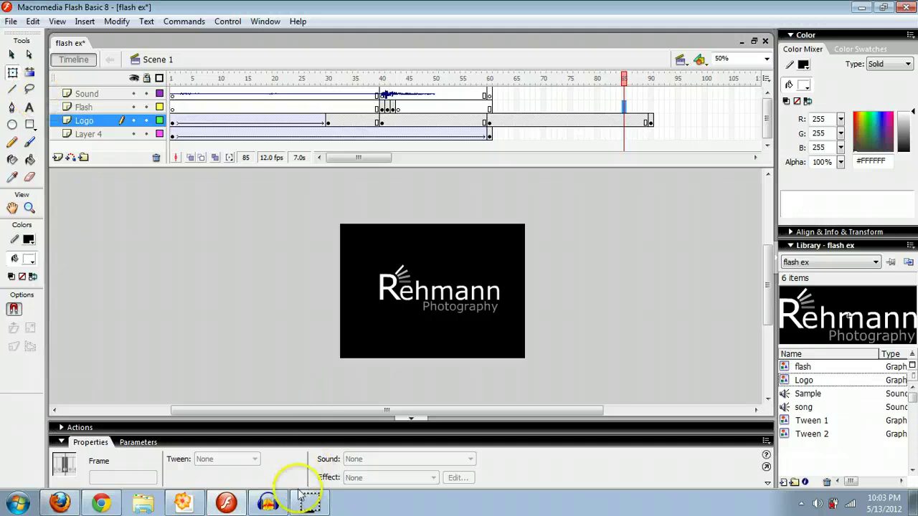
click(309, 506)
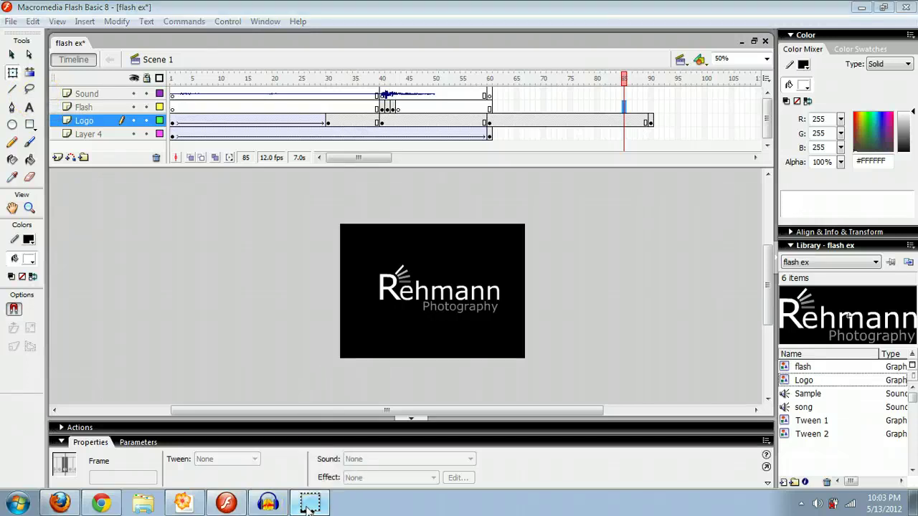